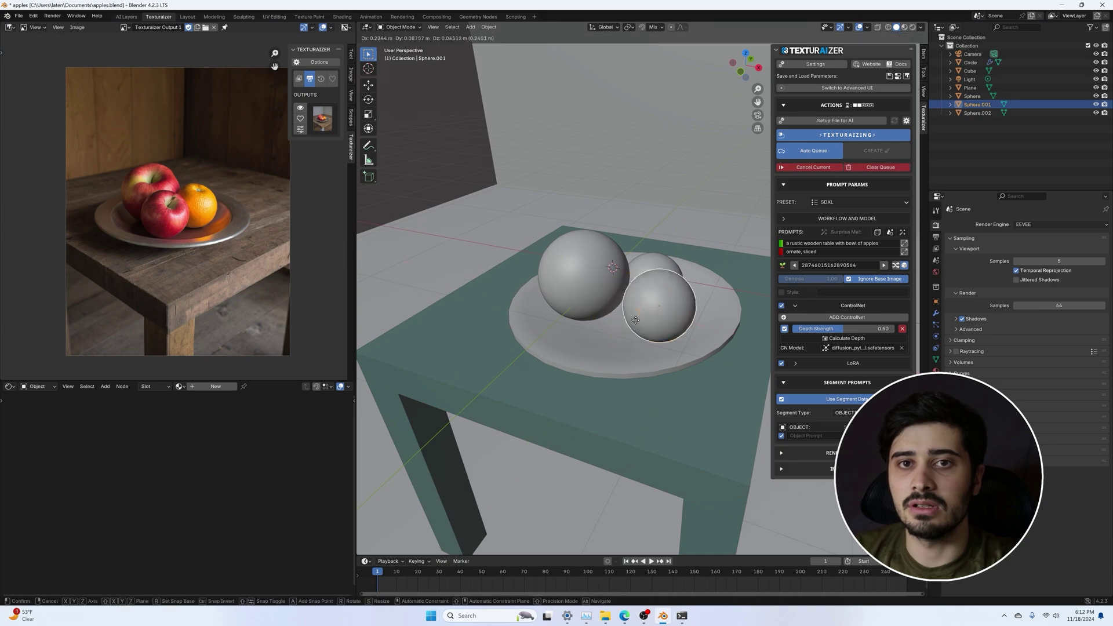
Place the selected small sphere in front of the large sphere on the plate
click(683, 324)
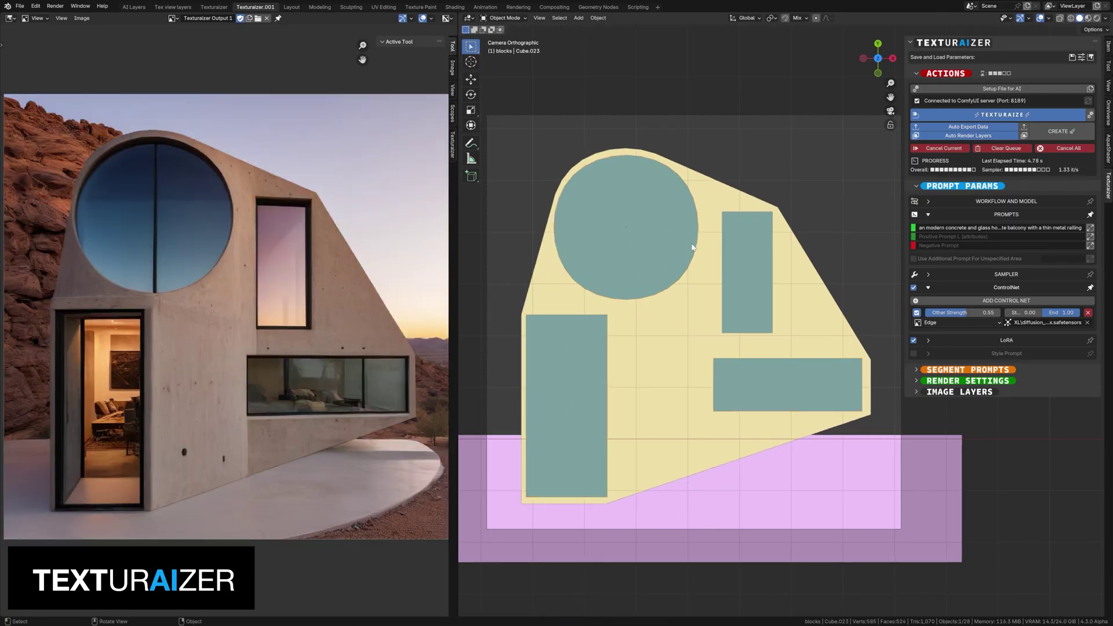
key(g)
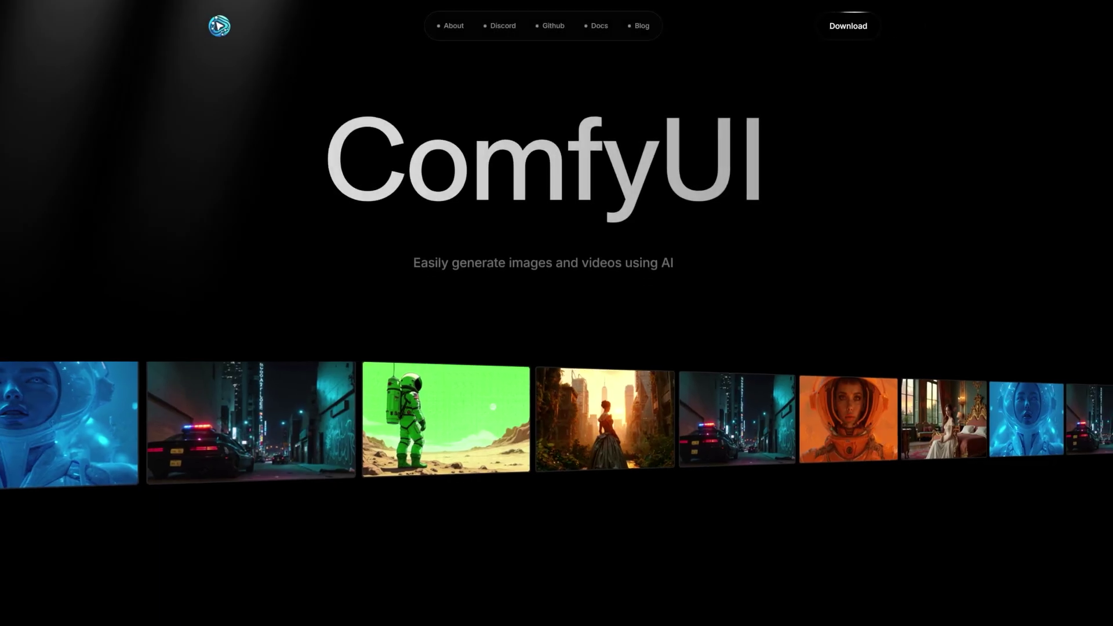
Look through the ComfyUI home page, from the title and sample images down past the showcase video
scroll(556, 313, down, 3)
scroll(556, 313, down, 10)
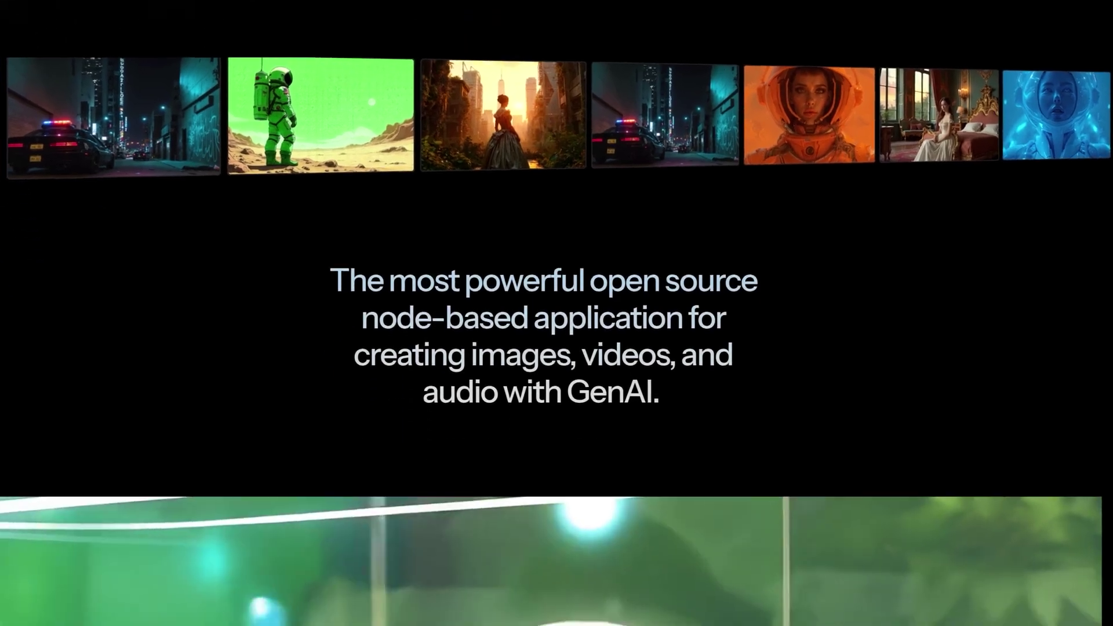
scroll(557, 313, down, 10)
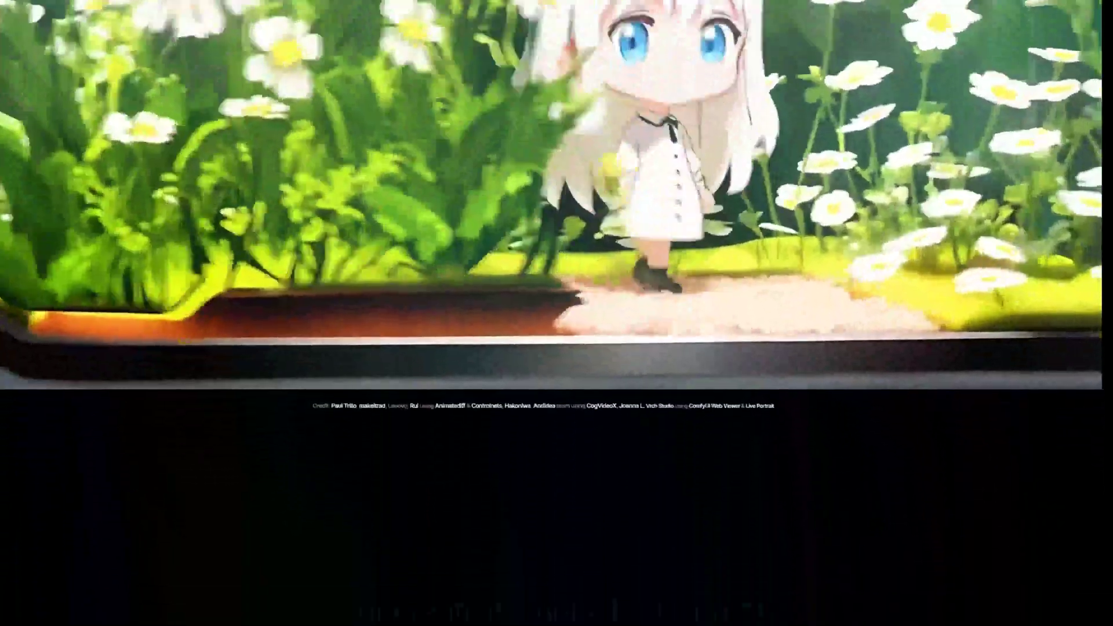
scroll(557, 313, down, 4)
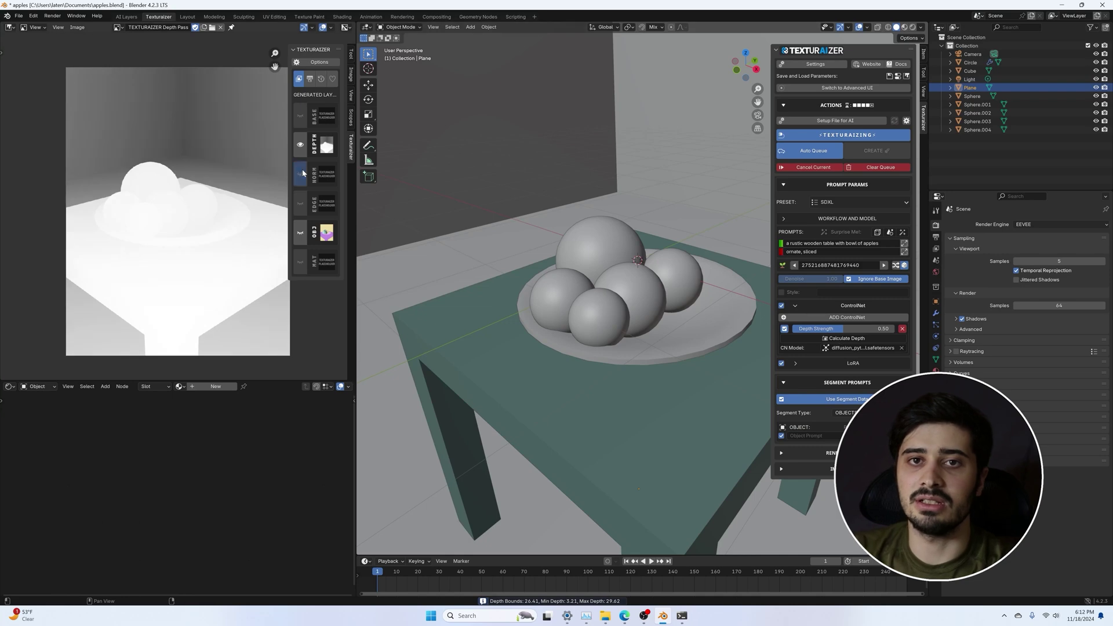
Calculate the scene depth for the Depth ControlNet
click(839, 338)
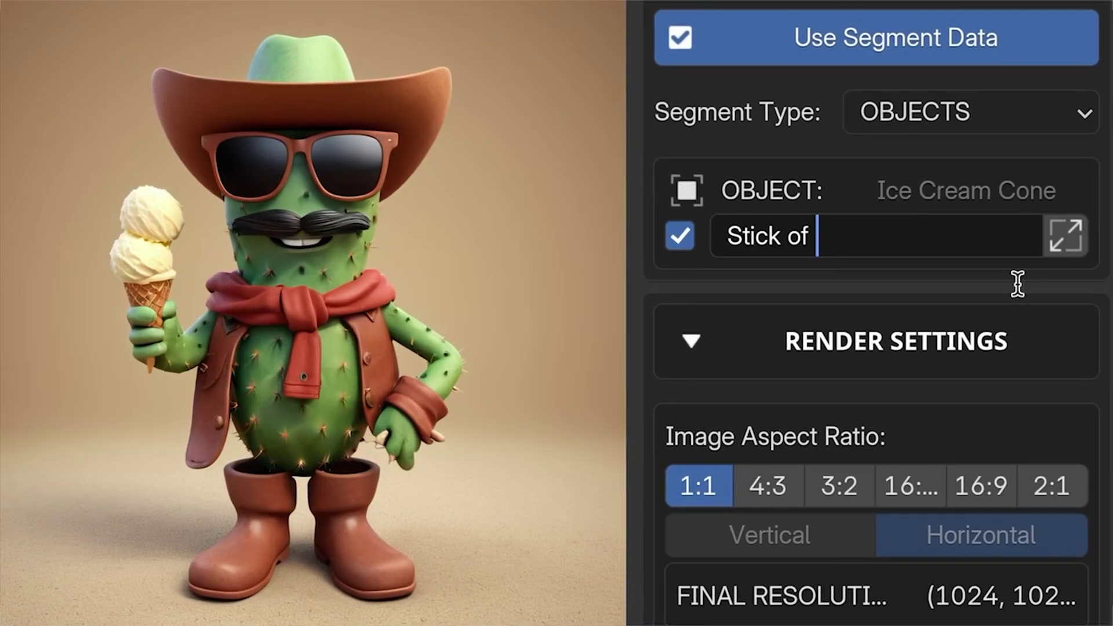
Try Stick of dynamite and Violin as the Ice Cream Cone's object prompt, and replace them with Cup of coffee
text(dynamite)
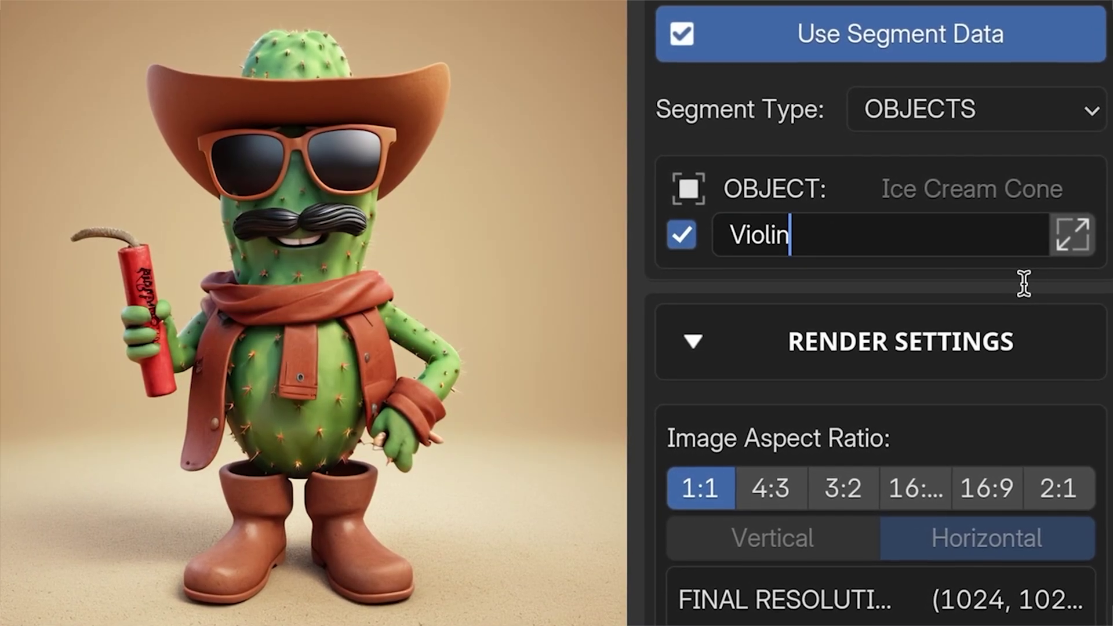
key(BackSpace)
key(BackSpace)
key(BackSpace)
key(BackSpace)
key(BackSpace)
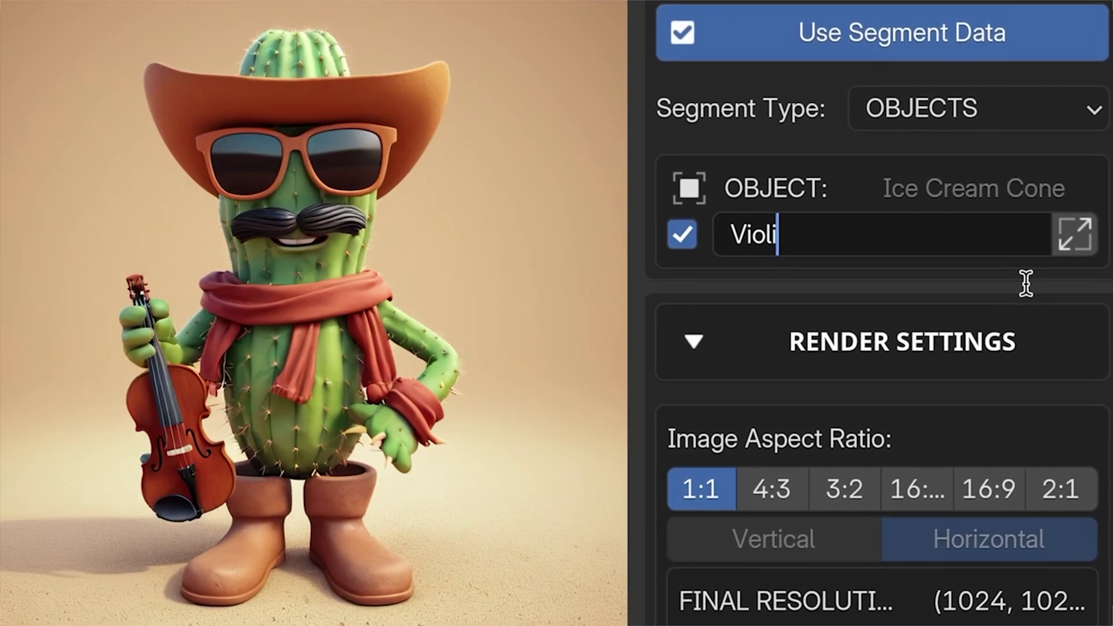
text(Cup of coffee)
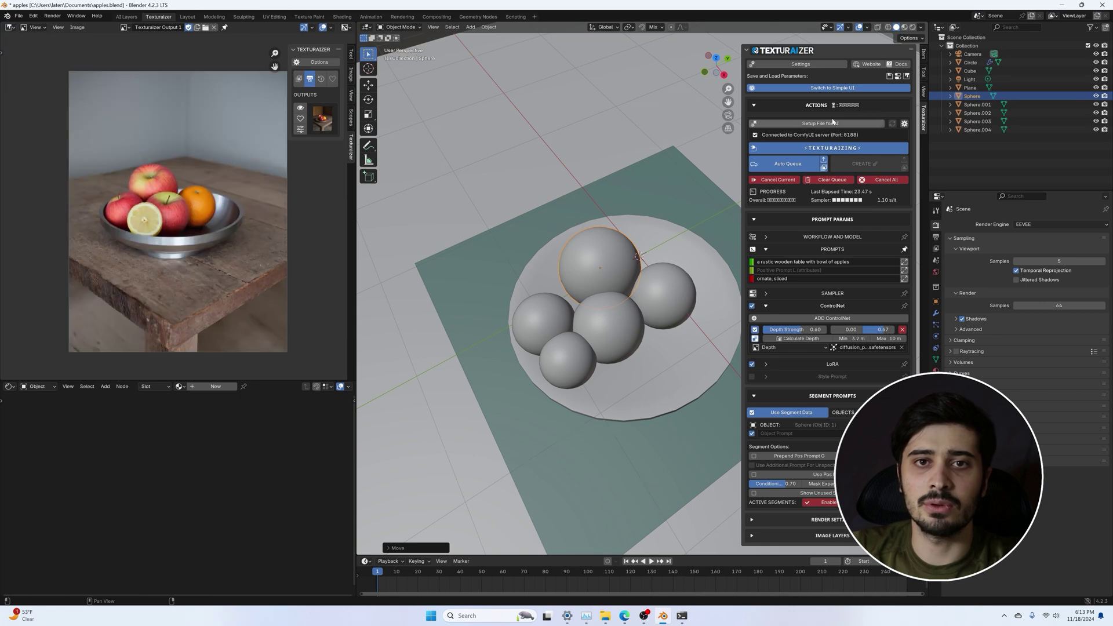
Display the generated depth pass, and select the Plane object in the camera view
click(298, 79)
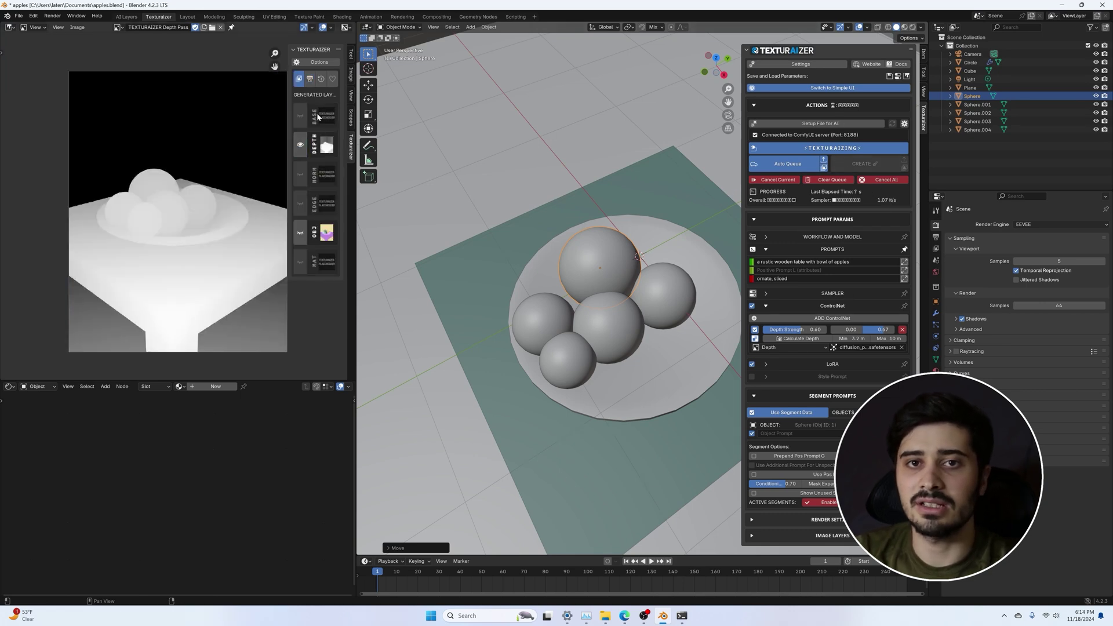
key(KP_0)
click(623, 286)
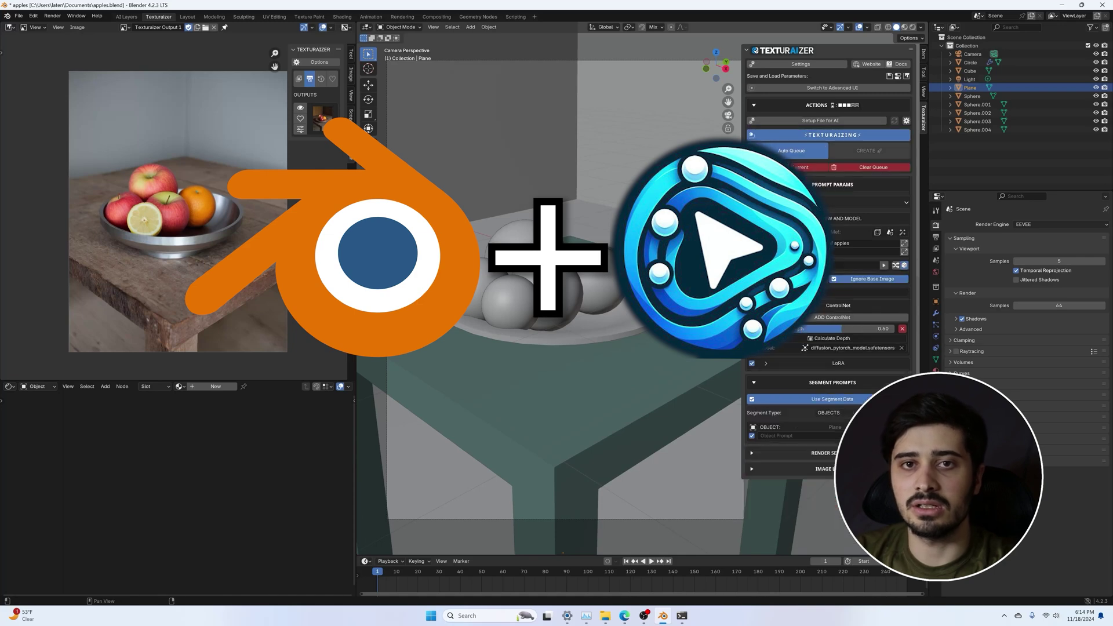
Set the prompt style to fooocus-sharp
click(830, 292)
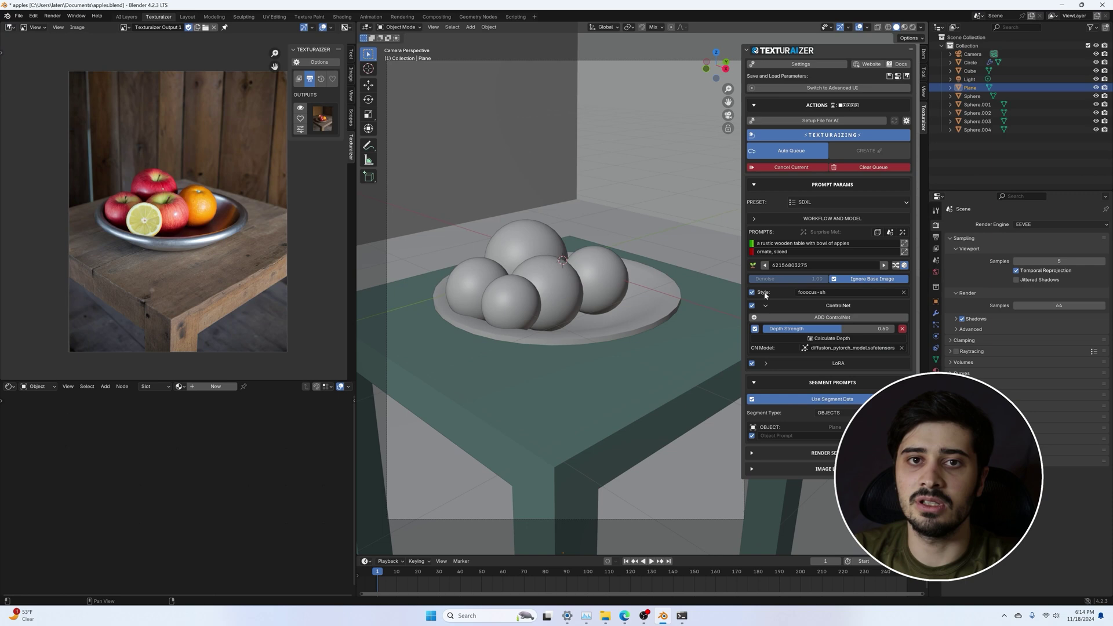
click(819, 293)
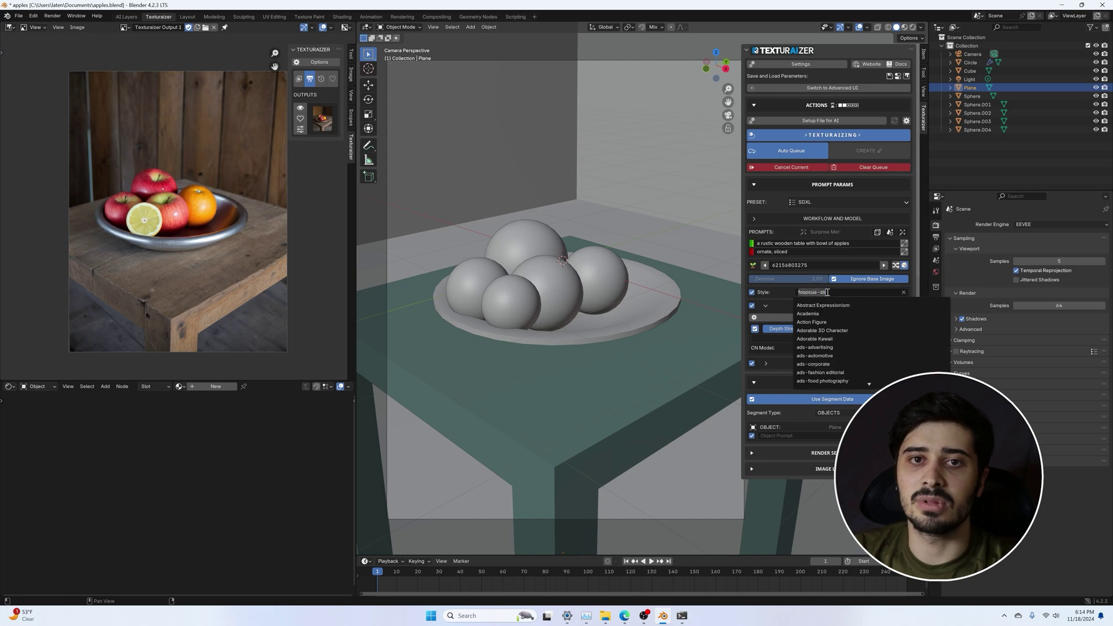
text(foocus)
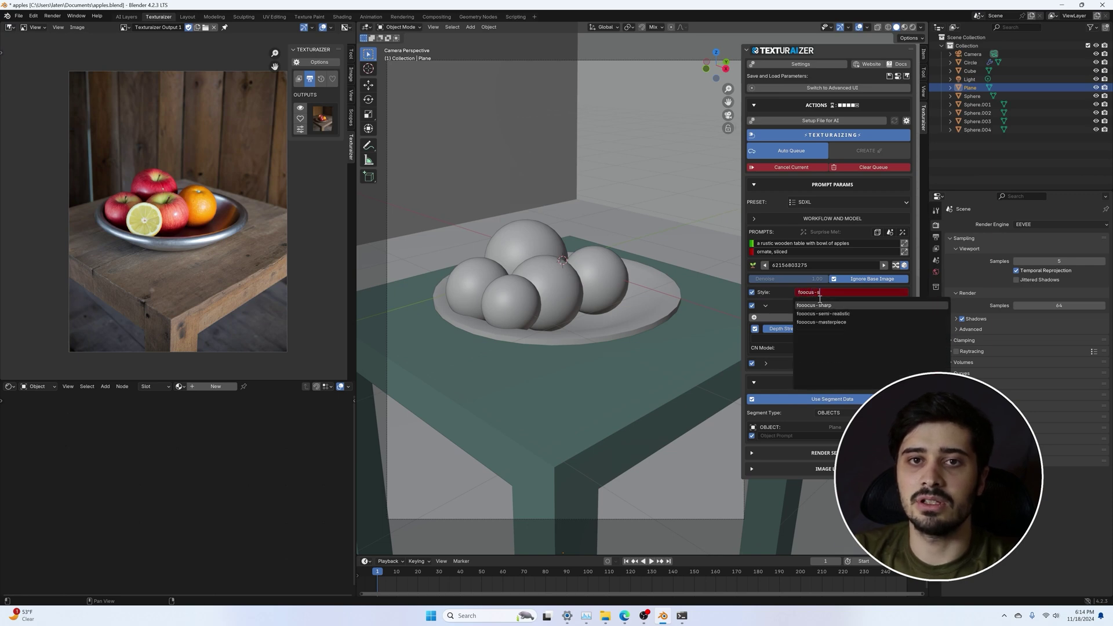
click(814, 304)
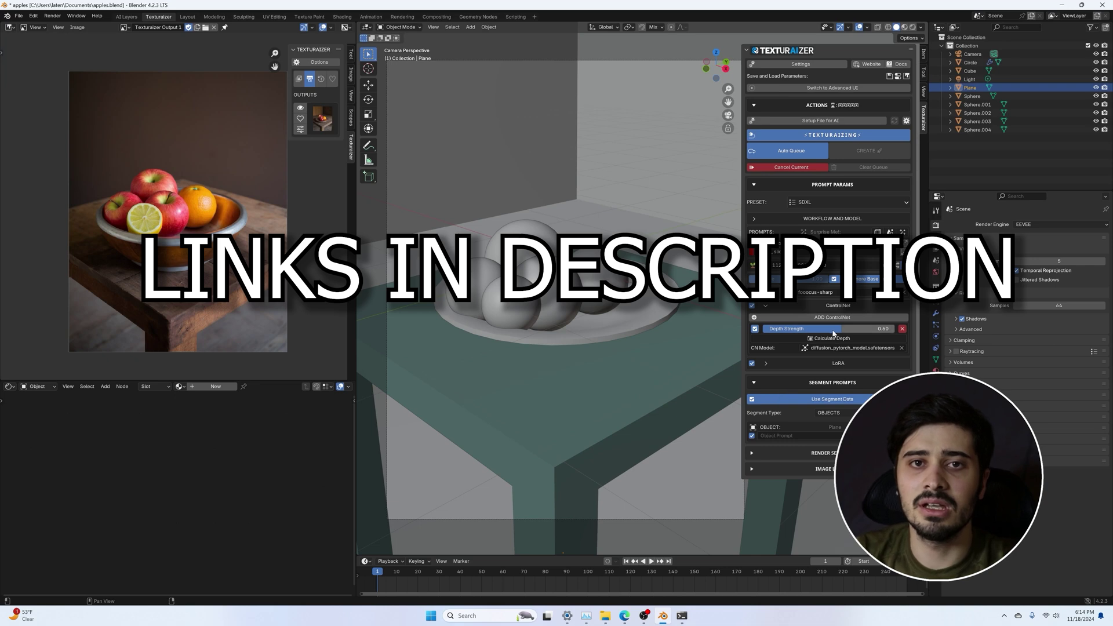
Expand the LoRA settings and collapse the ControlNet settings
click(766, 363)
click(766, 306)
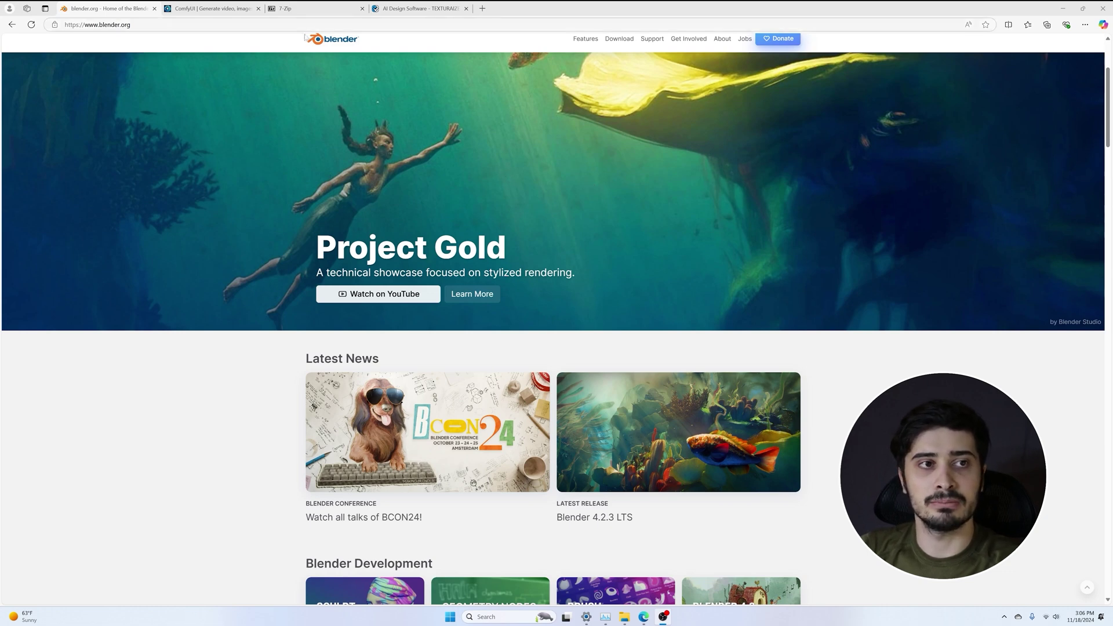
Download the Blender 4.2.3 LTS Windows installer from blender.org
click(619, 39)
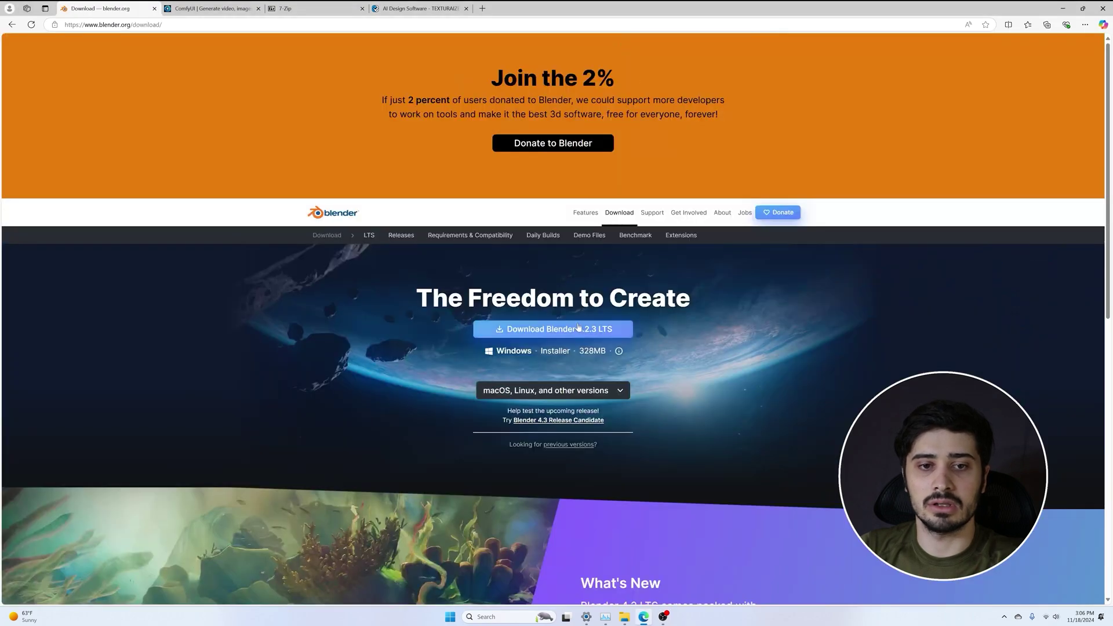
click(553, 329)
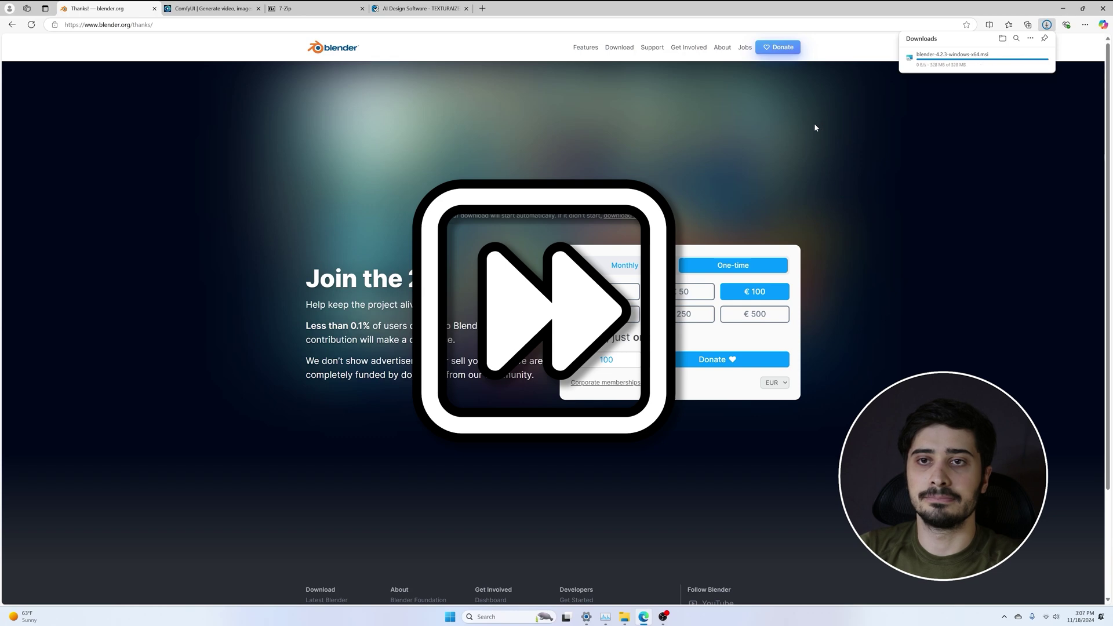
Run the downloaded Blender installer, accept the license terms and start the installation with the default options
click(924, 62)
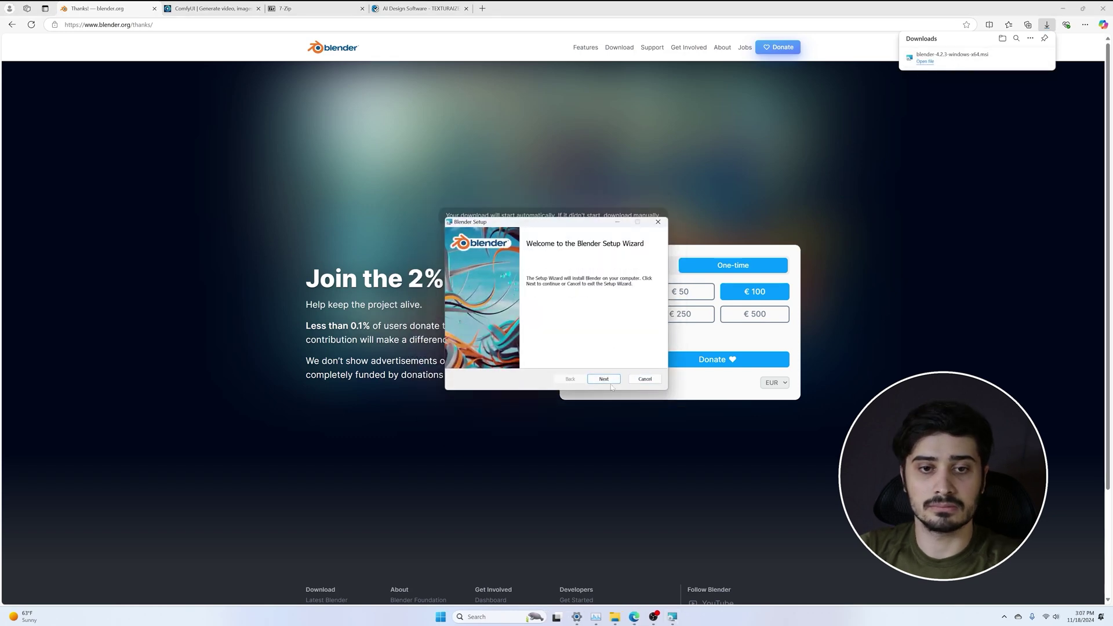
click(604, 378)
click(459, 357)
click(600, 378)
click(600, 379)
click(596, 379)
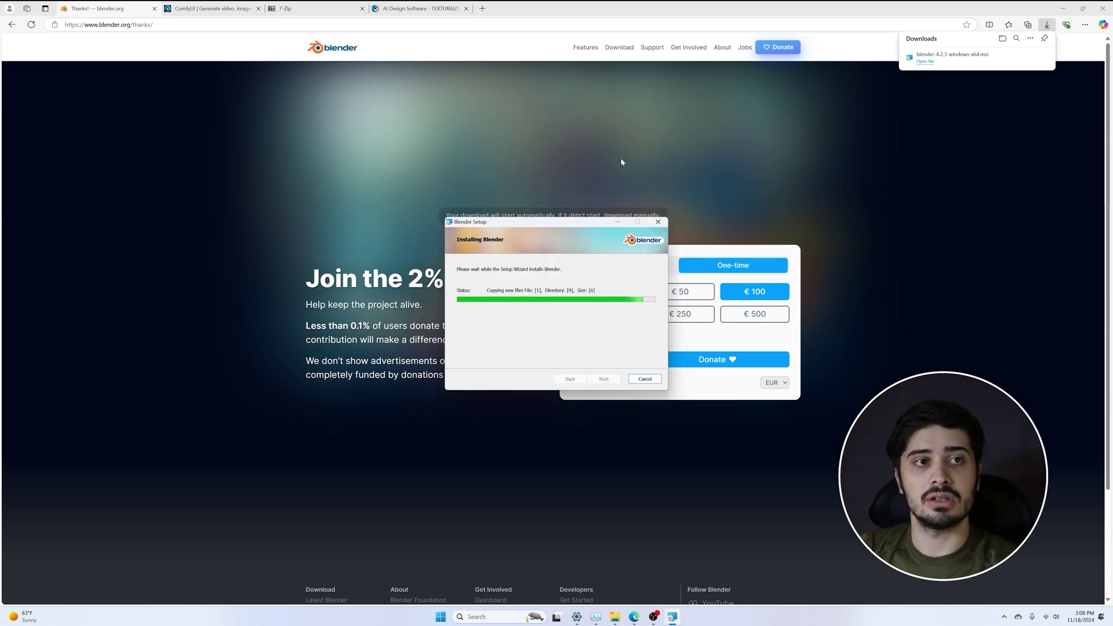
Download the pre-built ComfyUI package for Windows from the installation section of the ComfyUI documentation
click(215, 10)
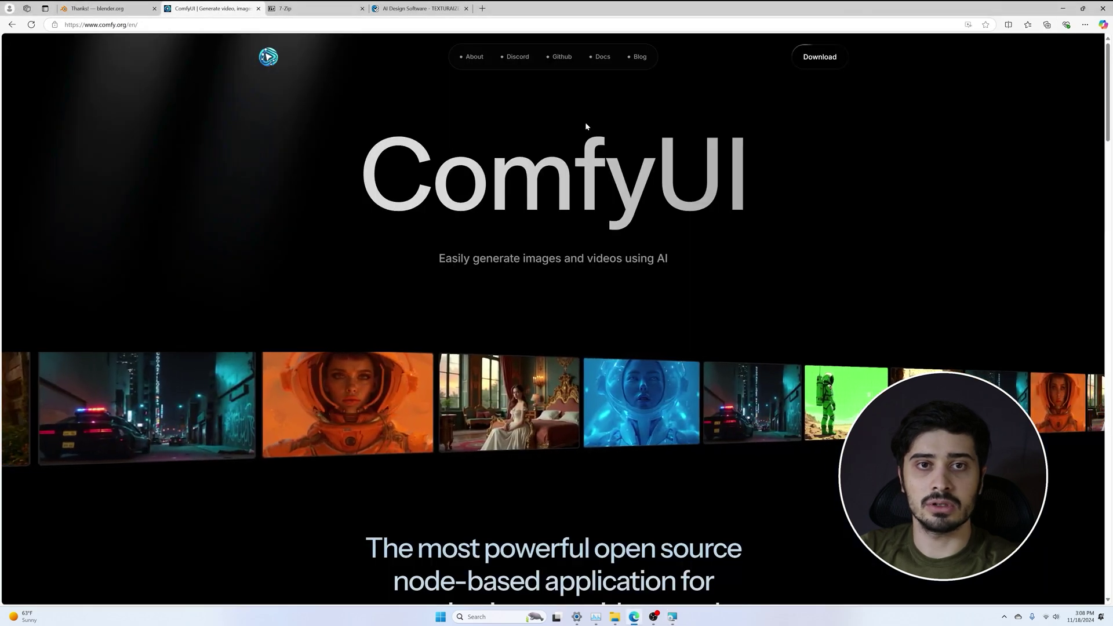
click(601, 57)
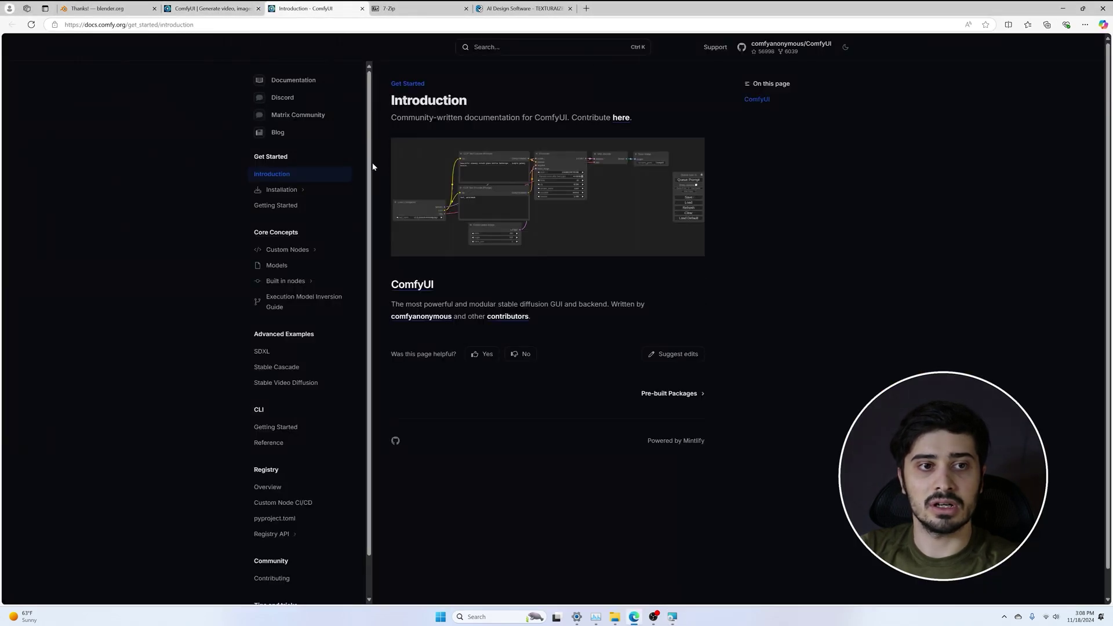
click(295, 191)
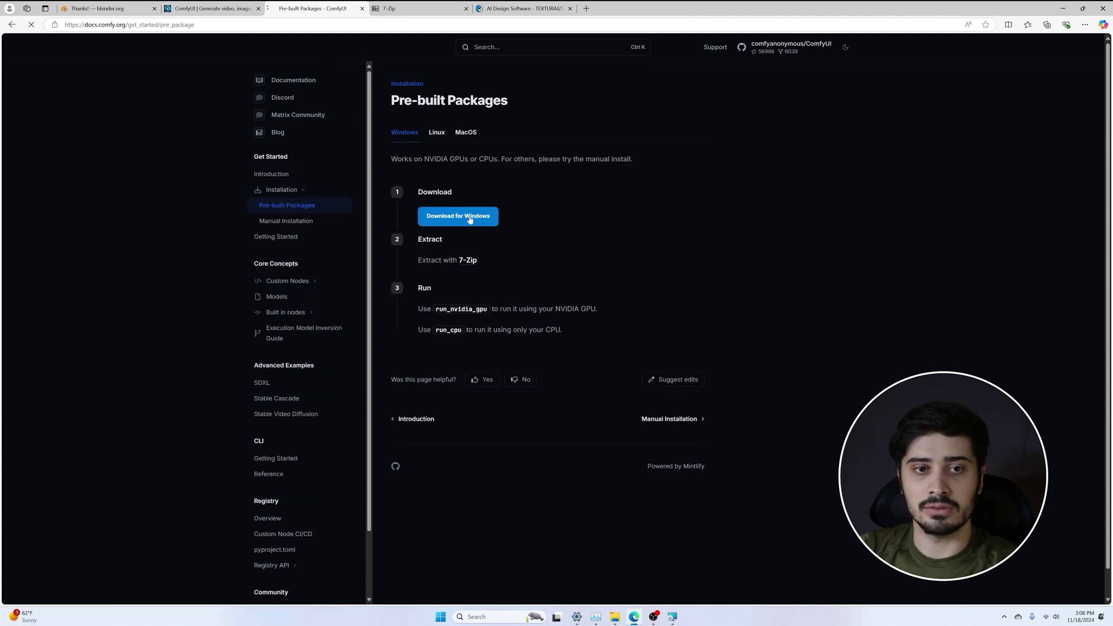
click(467, 218)
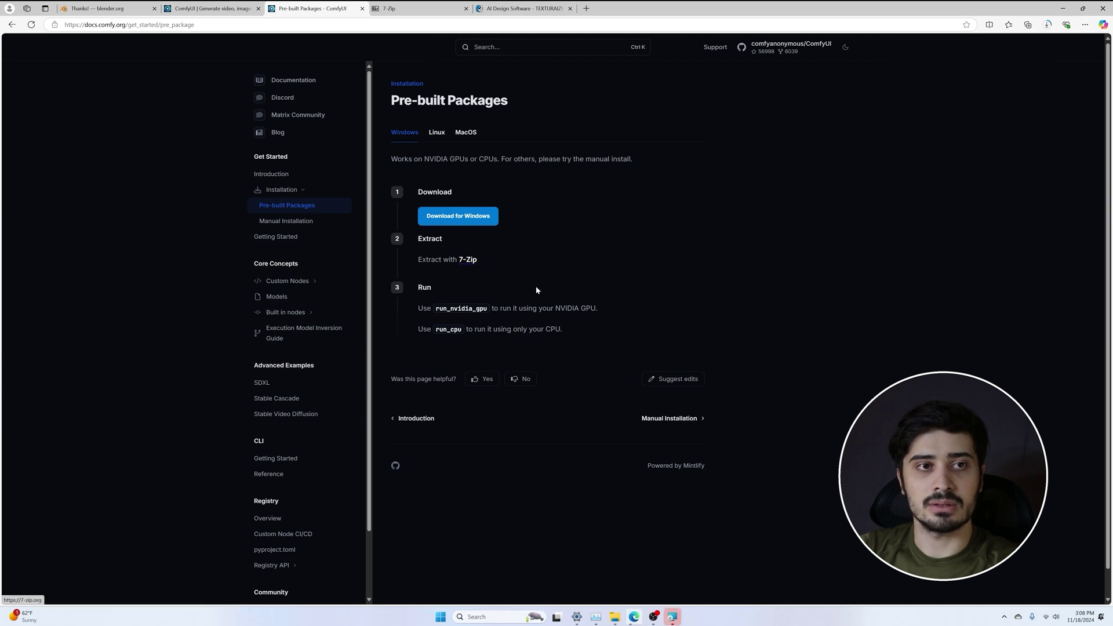
Go to the 7-Zip website linked in the extraction instructions and download the 64-bit x64 Windows version
click(466, 260)
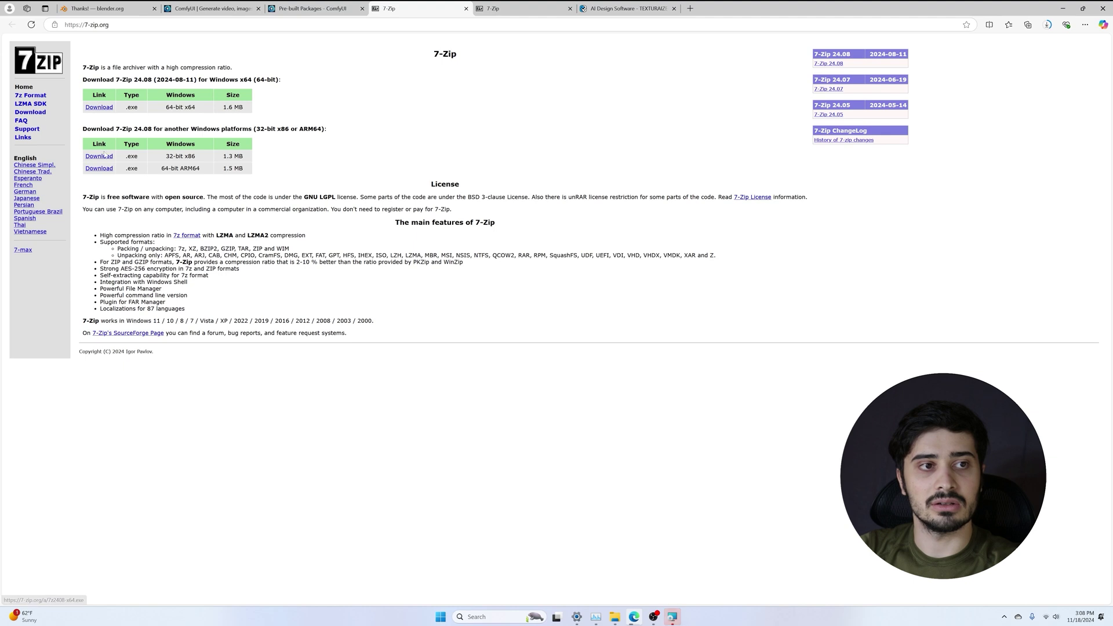
click(99, 107)
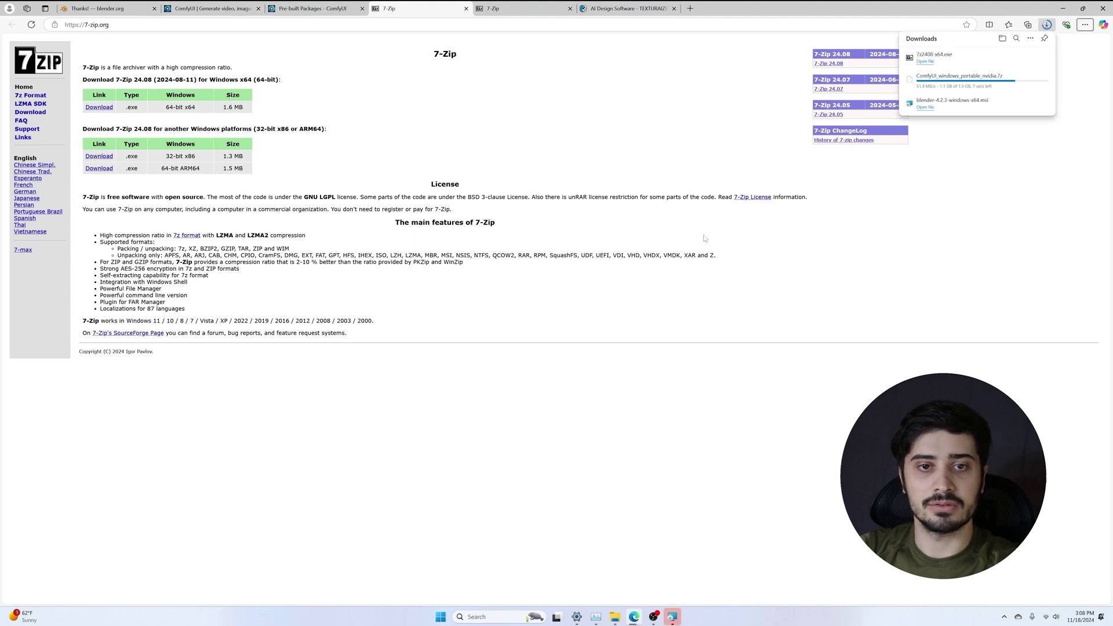
Return to the Blender Setup wizard and finish the installation
key(alt+Tab)
key(Escape)
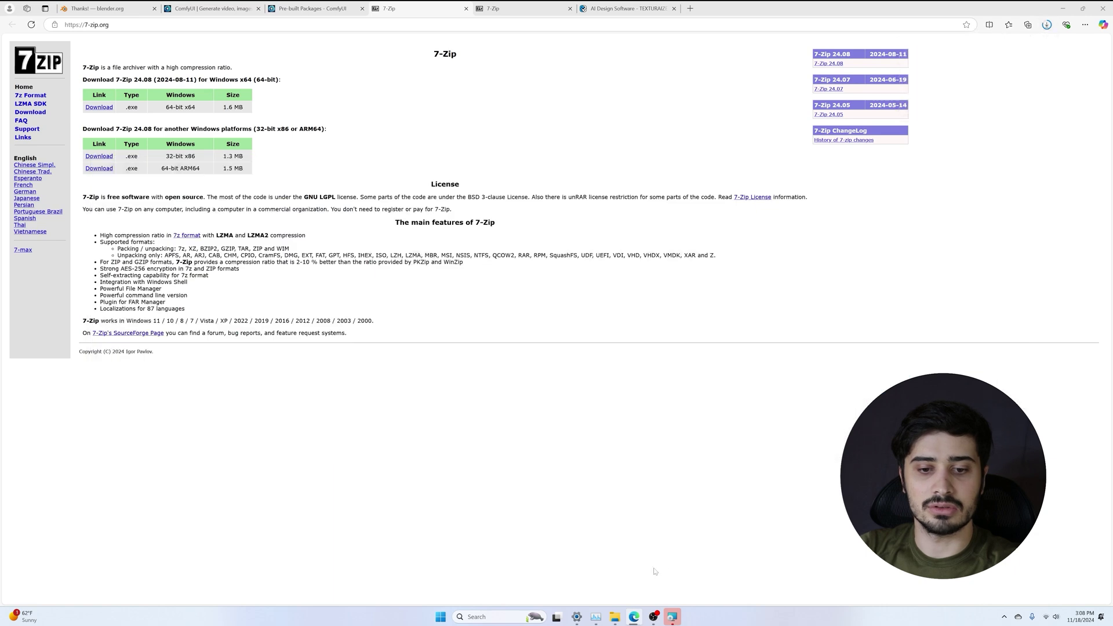
click(672, 617)
click(603, 379)
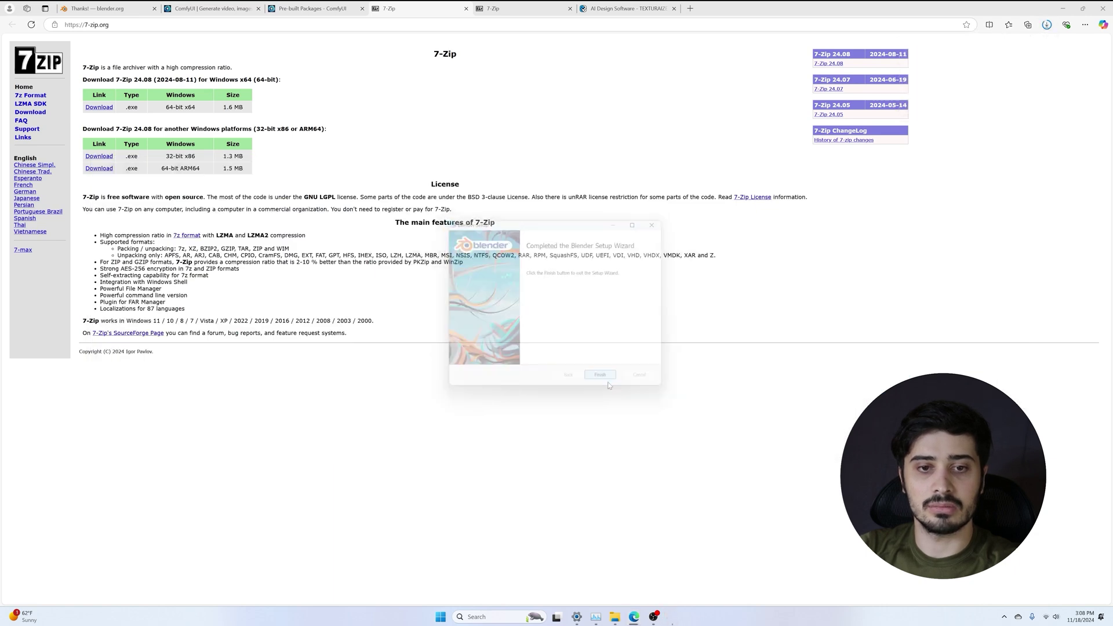
Find the newly installed Blender on the computer and launch it
click(449, 618)
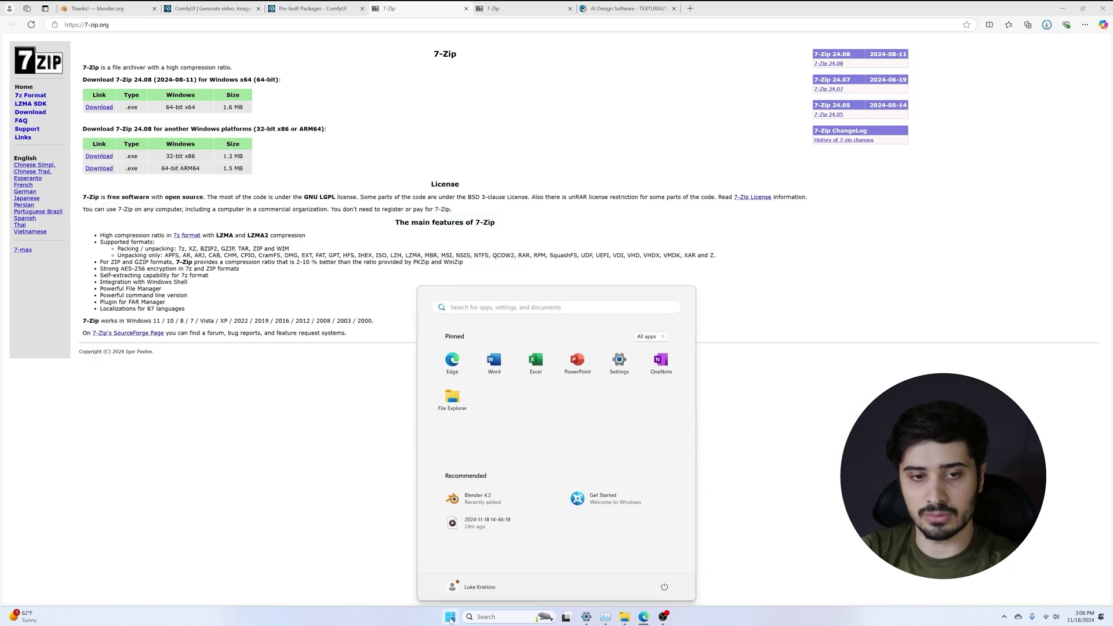
text(blender)
key(Return)
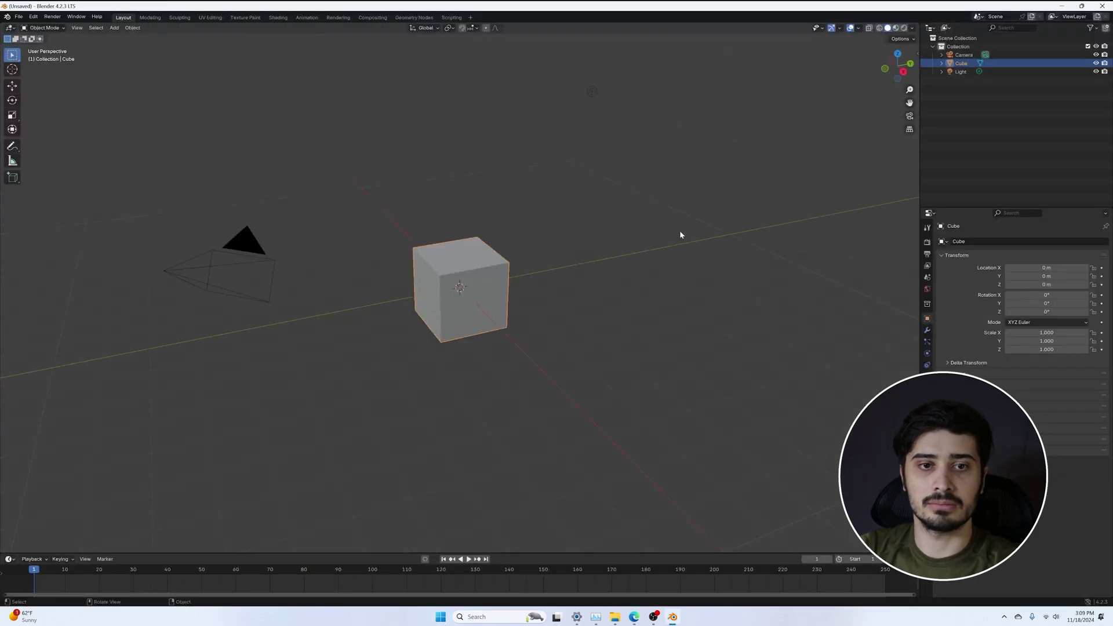
mouse_move(680, 234)
middle_down()
mouse_move(595, 250)
mouse_move(661, 226)
middle_up()
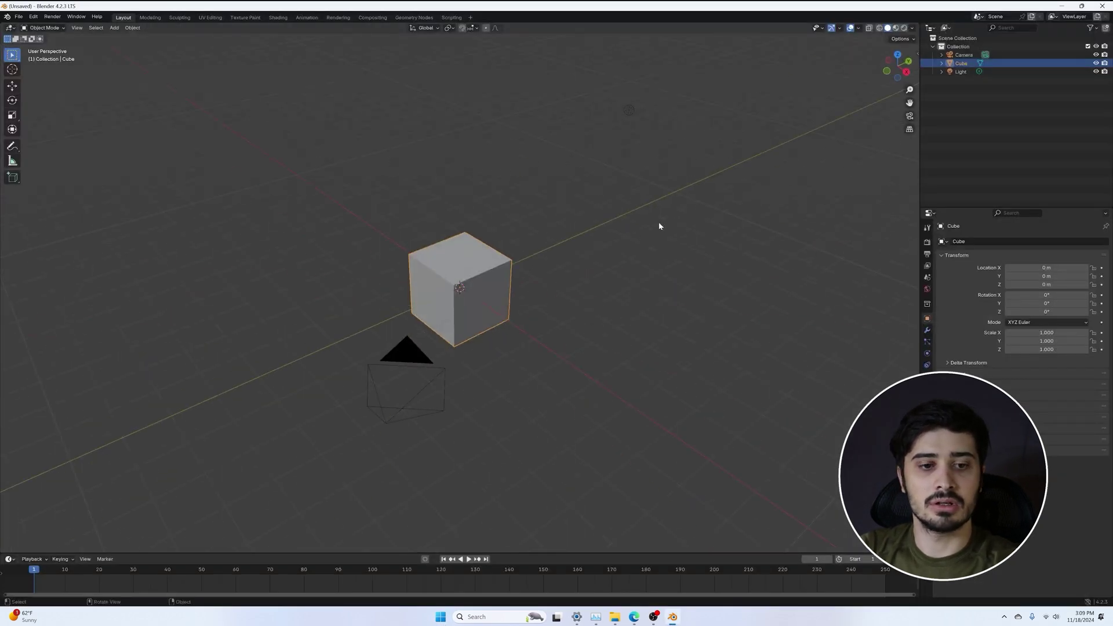
Switch back to Edge and run the downloaded 7-Zip installer 7z2408-x64.exe
click(634, 618)
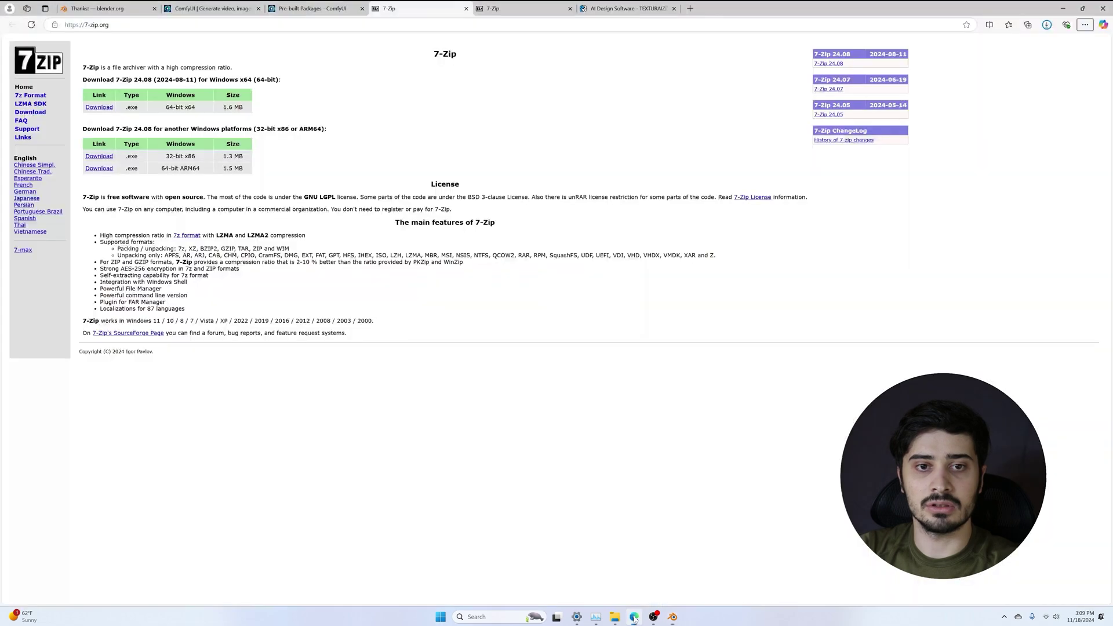
click(1047, 25)
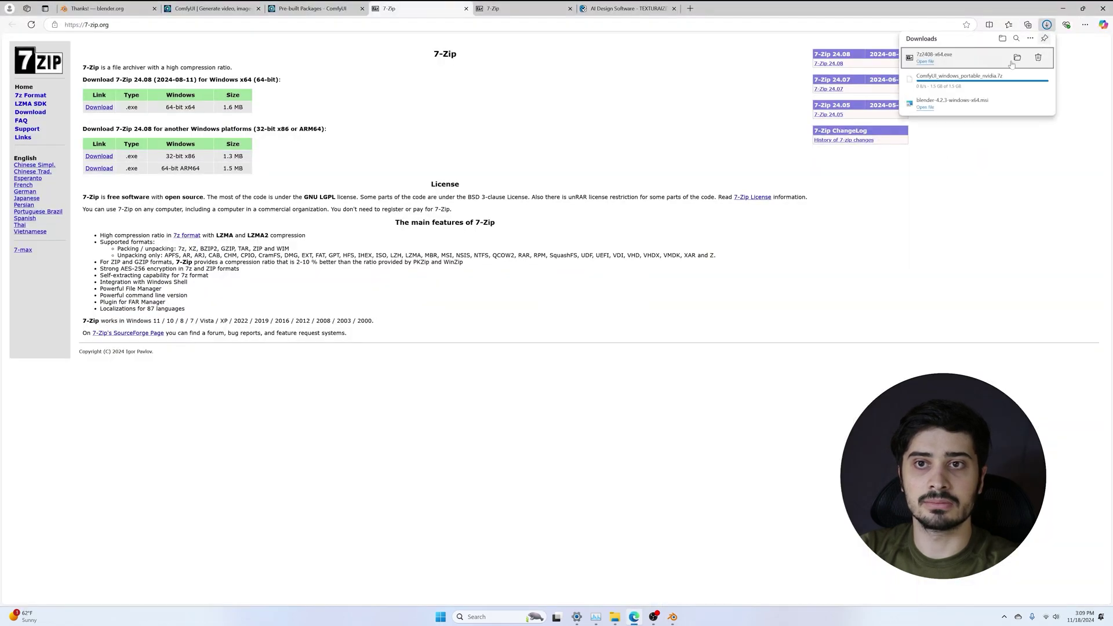
click(925, 62)
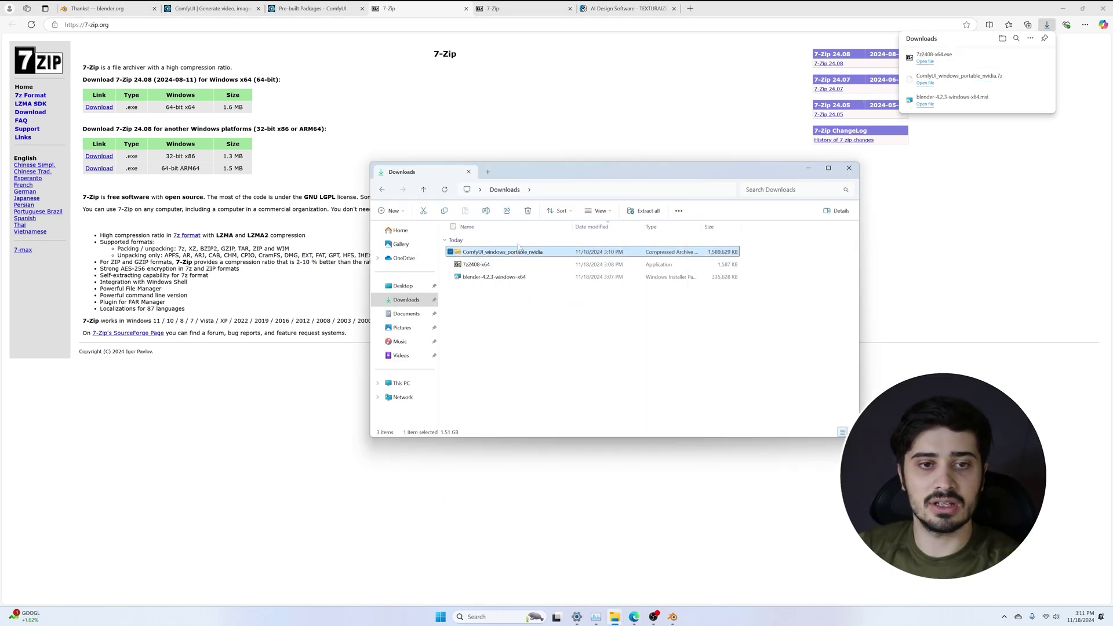
Extract the downloaded ComfyUI_windows_portable_nvidia archive with 7-Zip into an AI folder inside the user's home directory on drive C
right_click(512, 253)
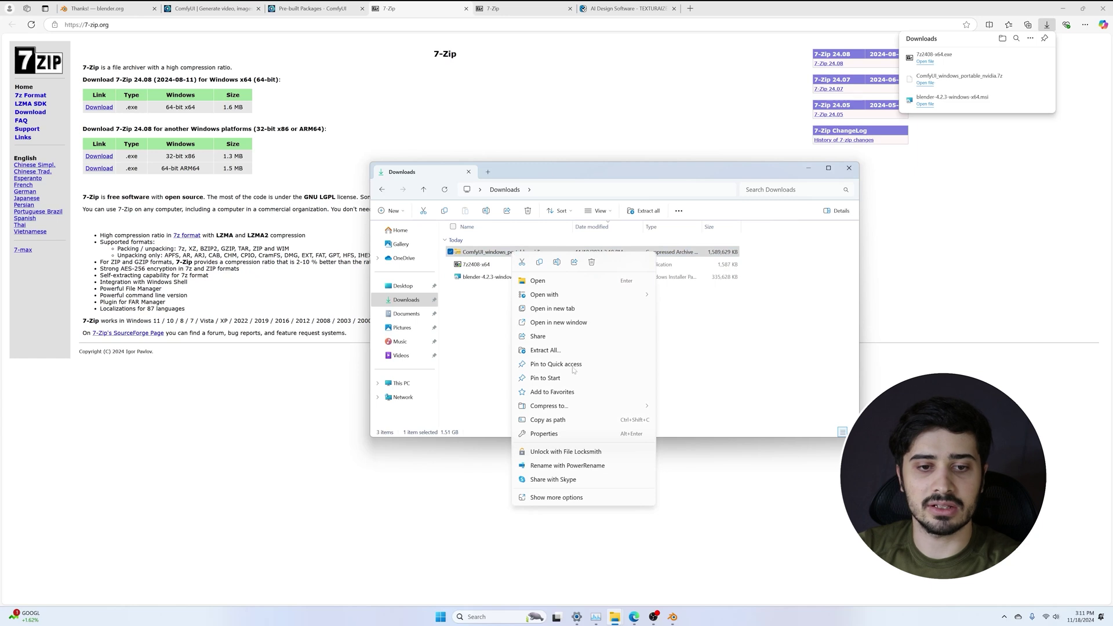
click(554, 497)
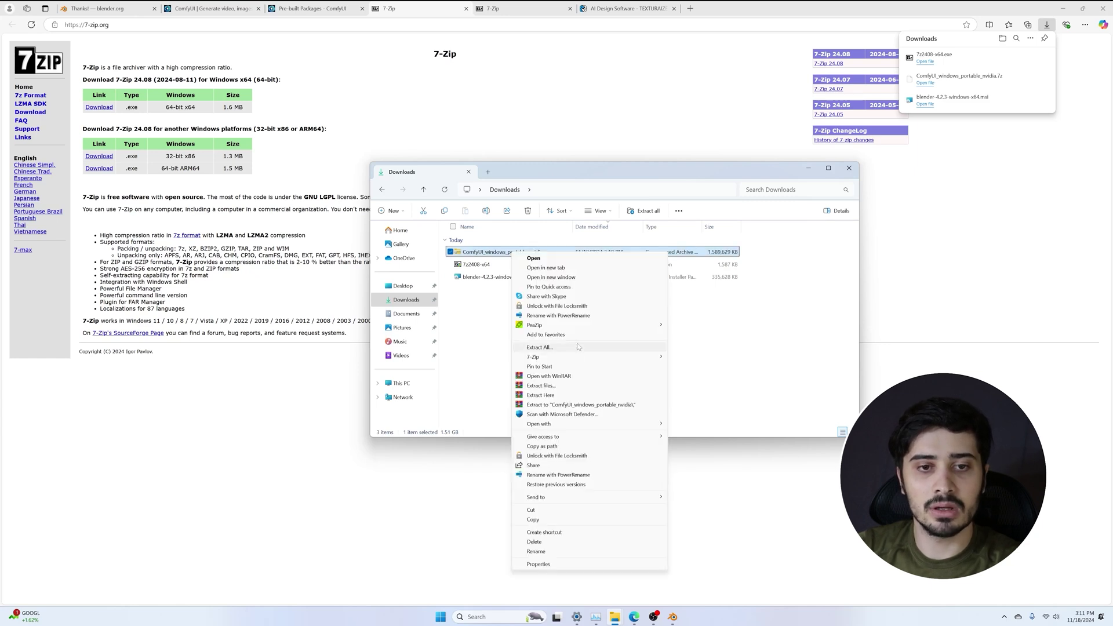
mouse_move(562, 357)
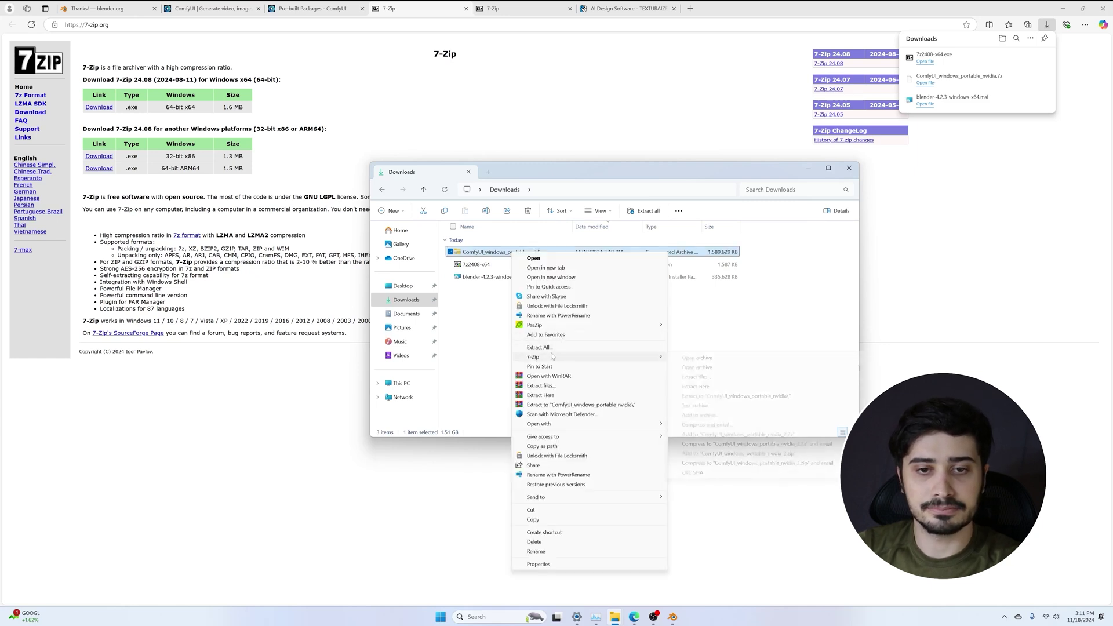
click(697, 377)
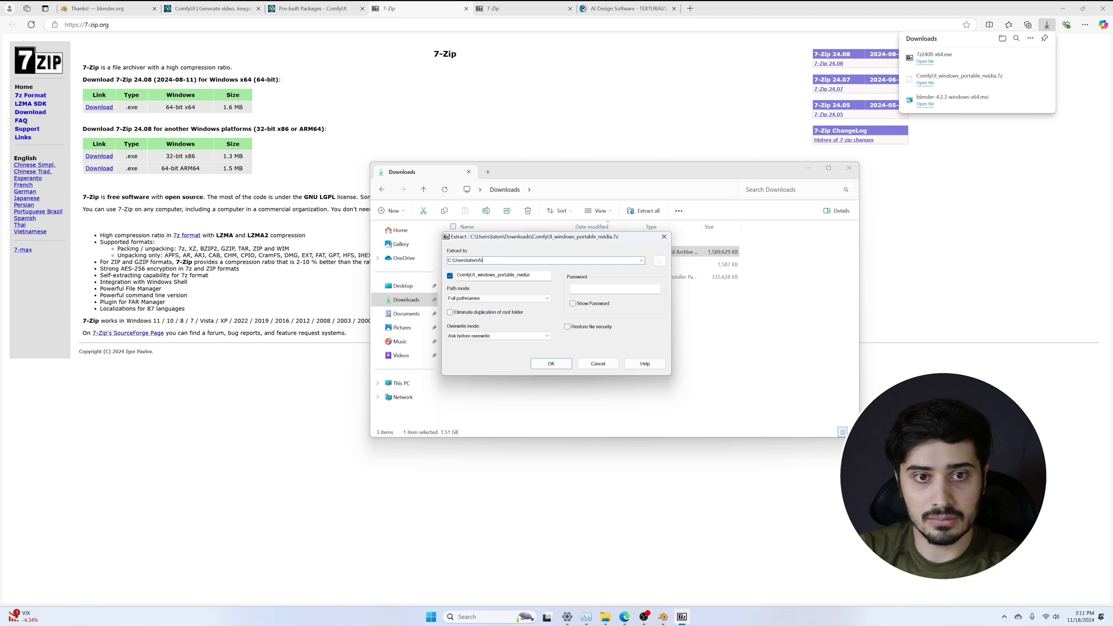
click(562, 365)
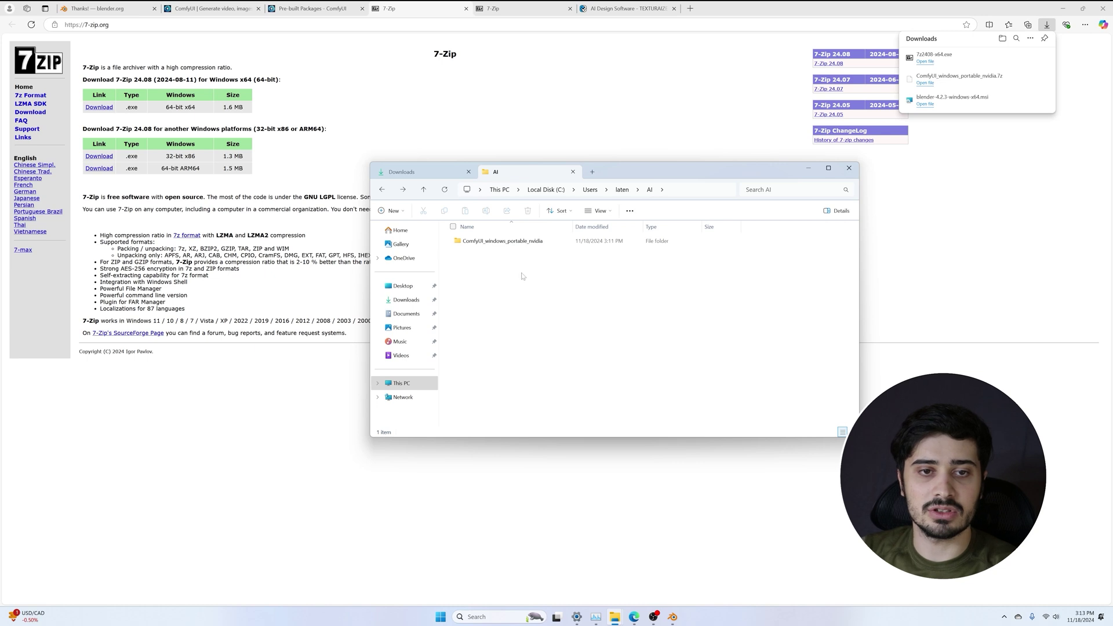
Browse the extracted ComfyUI_windows_portable_nvidia folder down to its inner ComfyUI folder and check that folder's path
double_click(510, 242)
click(507, 244)
double_click(507, 244)
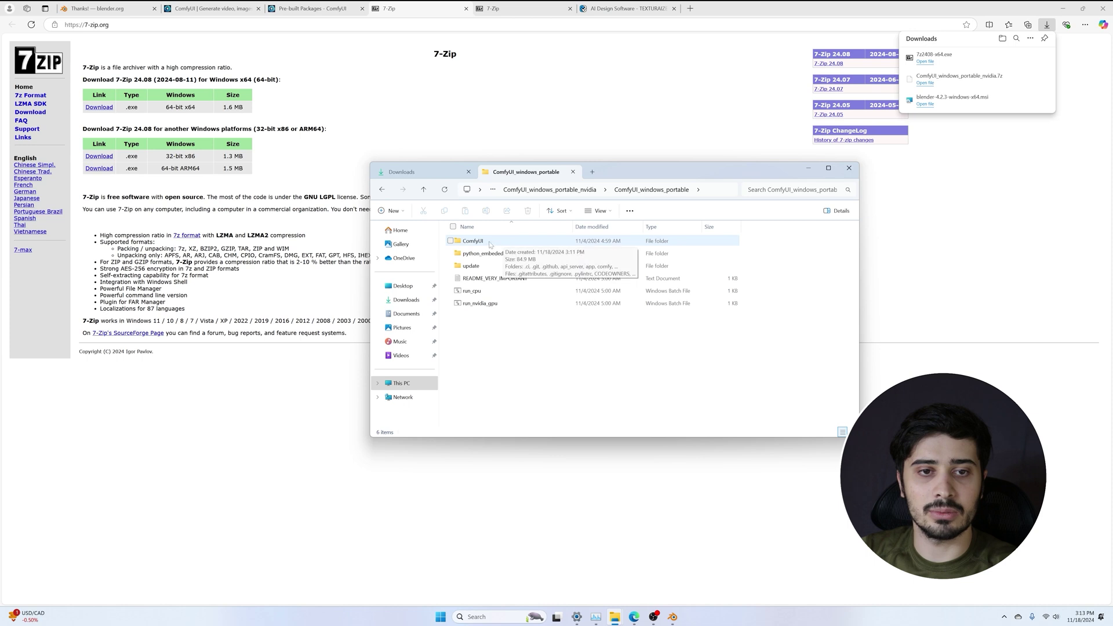
double_click(541, 242)
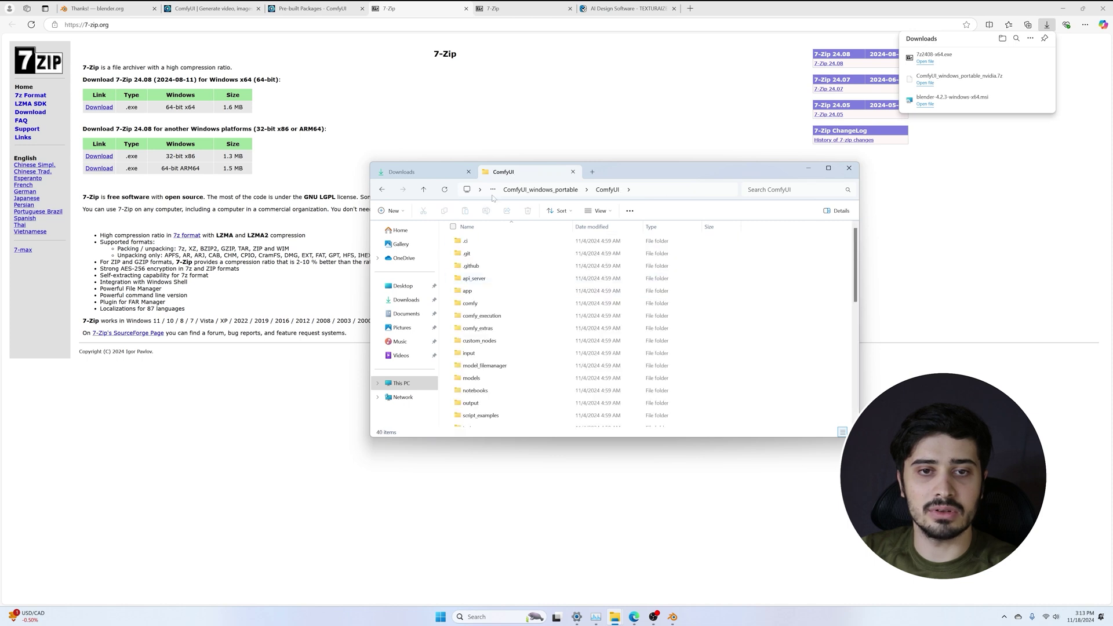
click(674, 193)
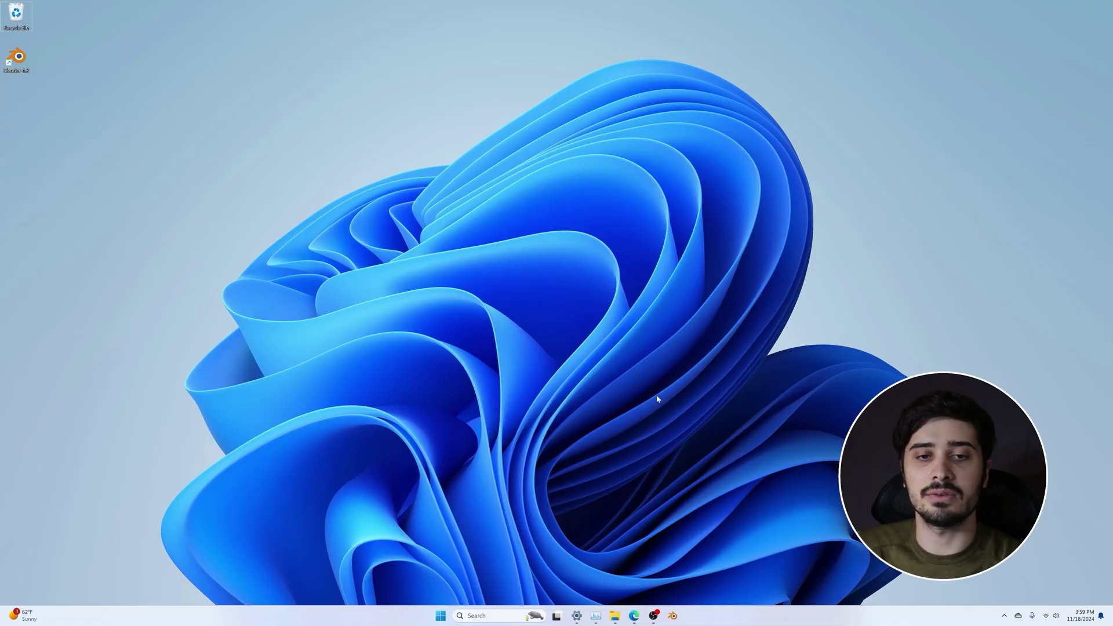
Launch Blender, dismiss the splash screen and open the Preferences window
click(672, 616)
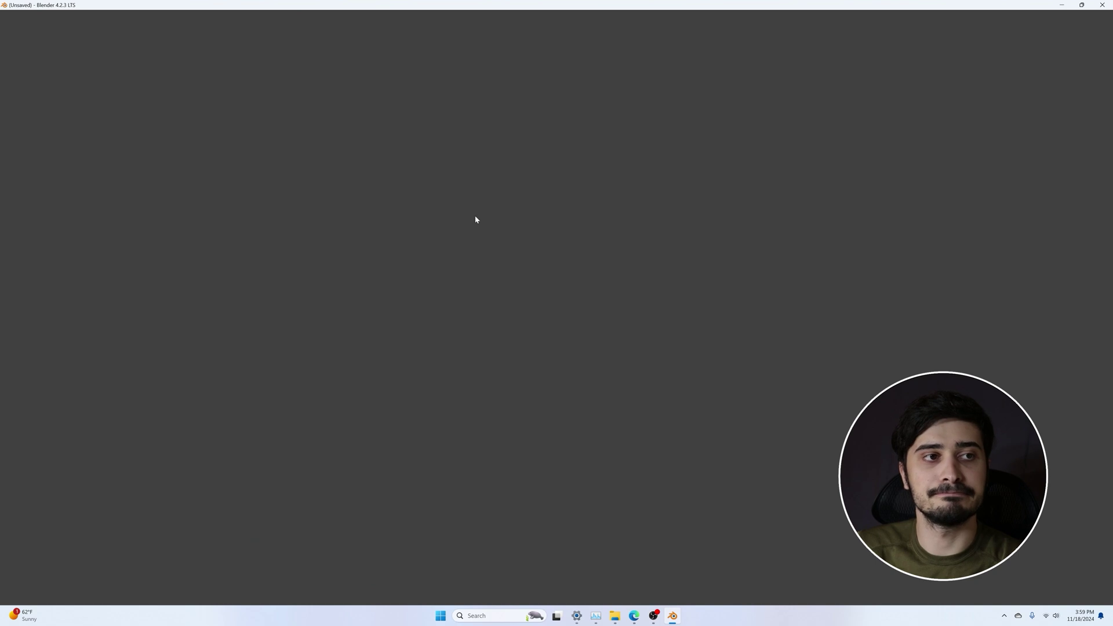
click(426, 139)
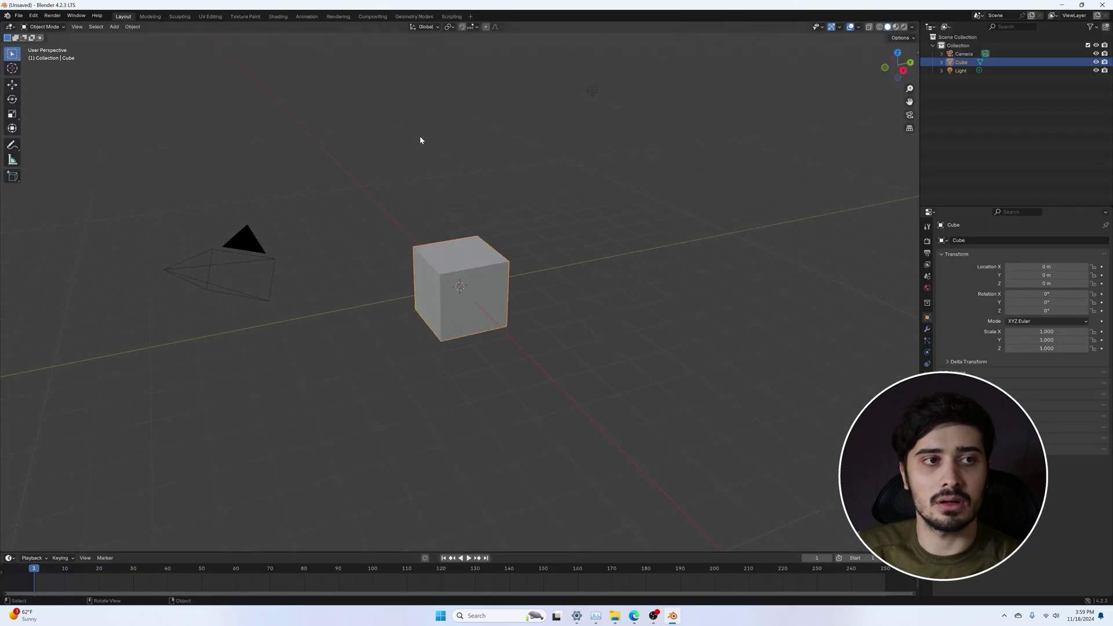
click(34, 16)
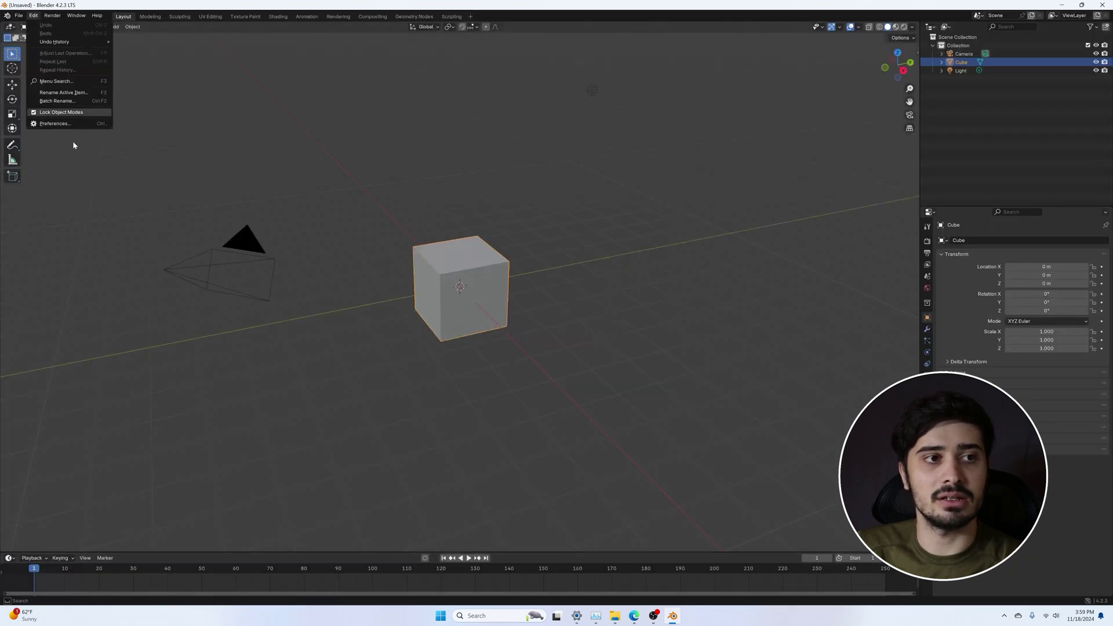
click(62, 123)
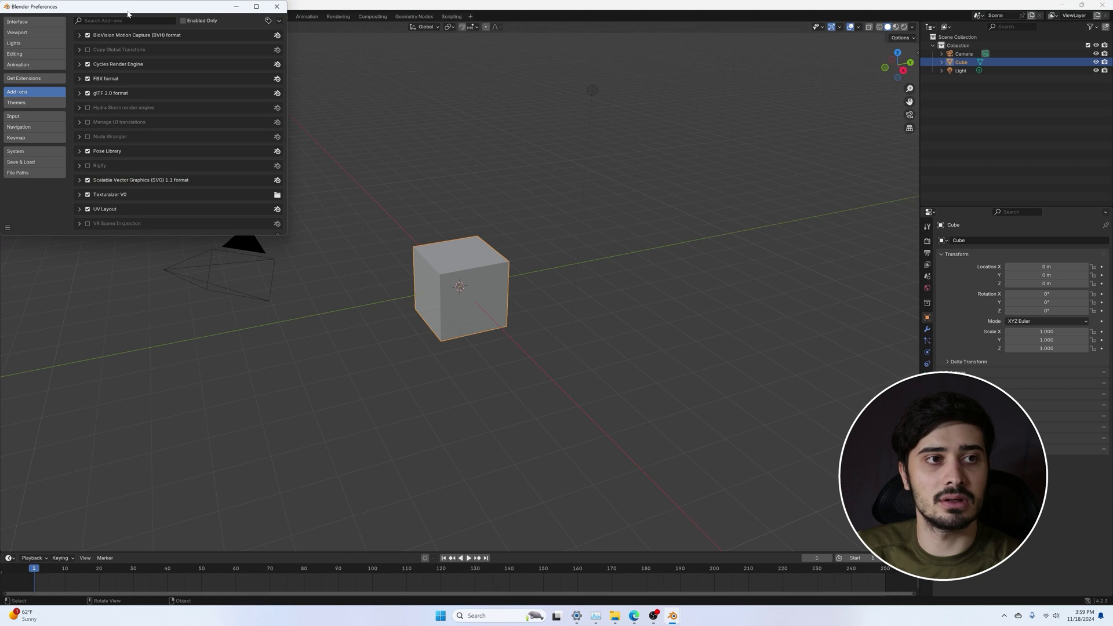
Install the add-on file texturaizer_v0.zip from disk, choosing it in the Downloads folder
drag(127, 13, 284, 76)
click(435, 84)
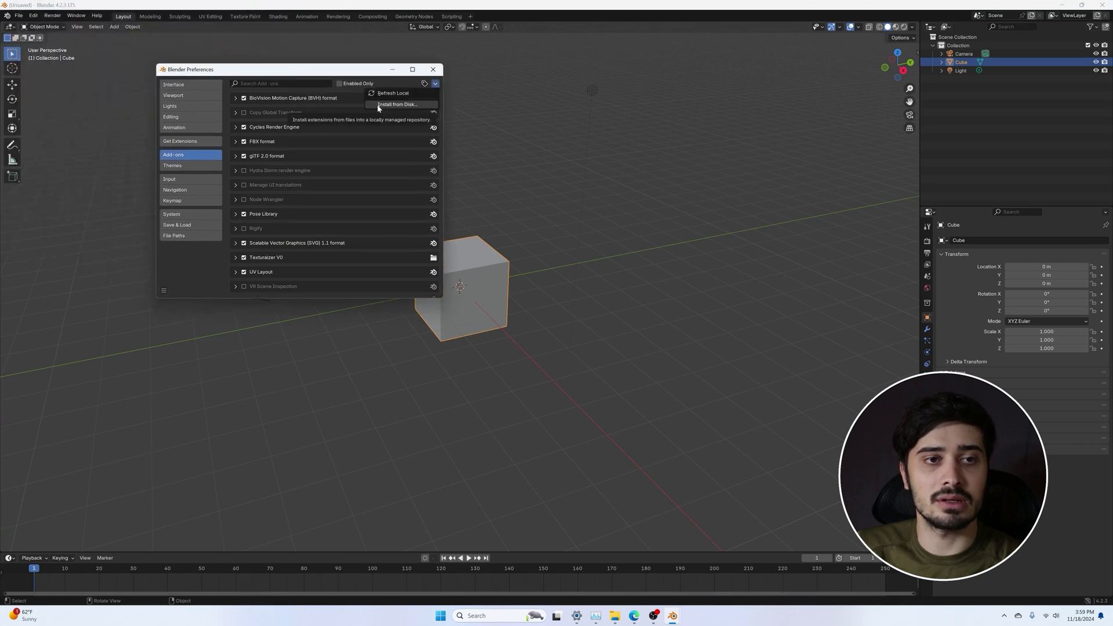
click(377, 106)
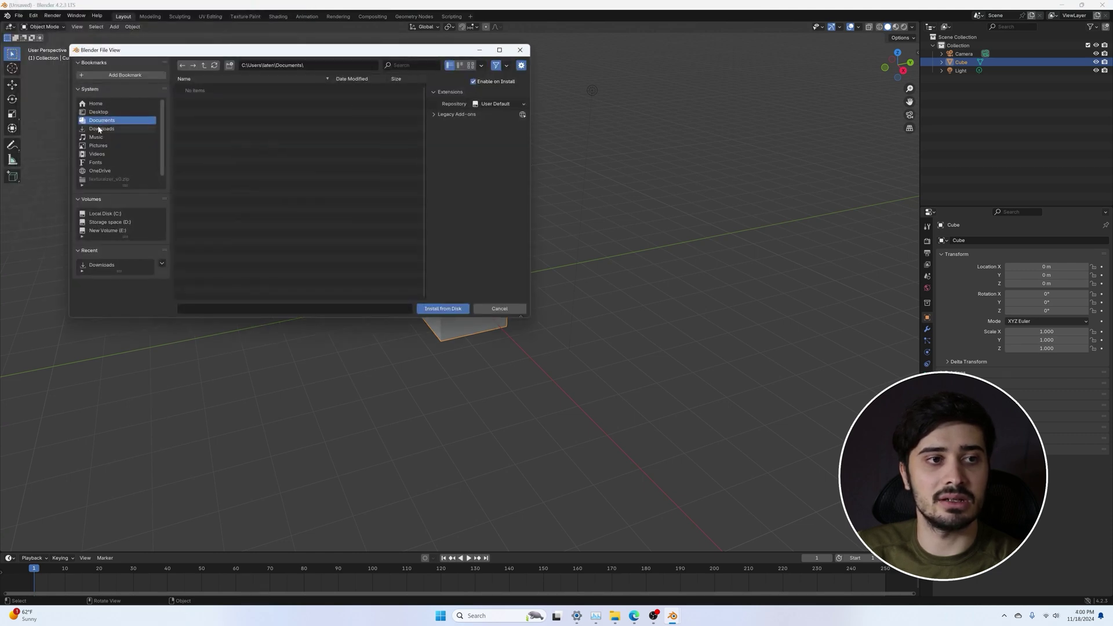
click(101, 128)
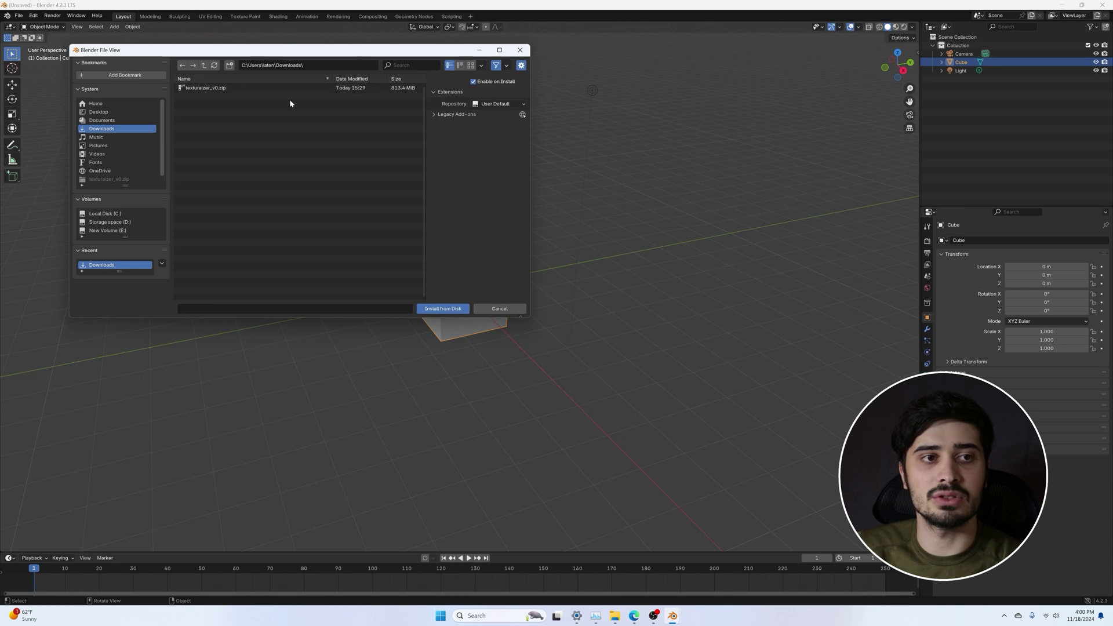
click(222, 88)
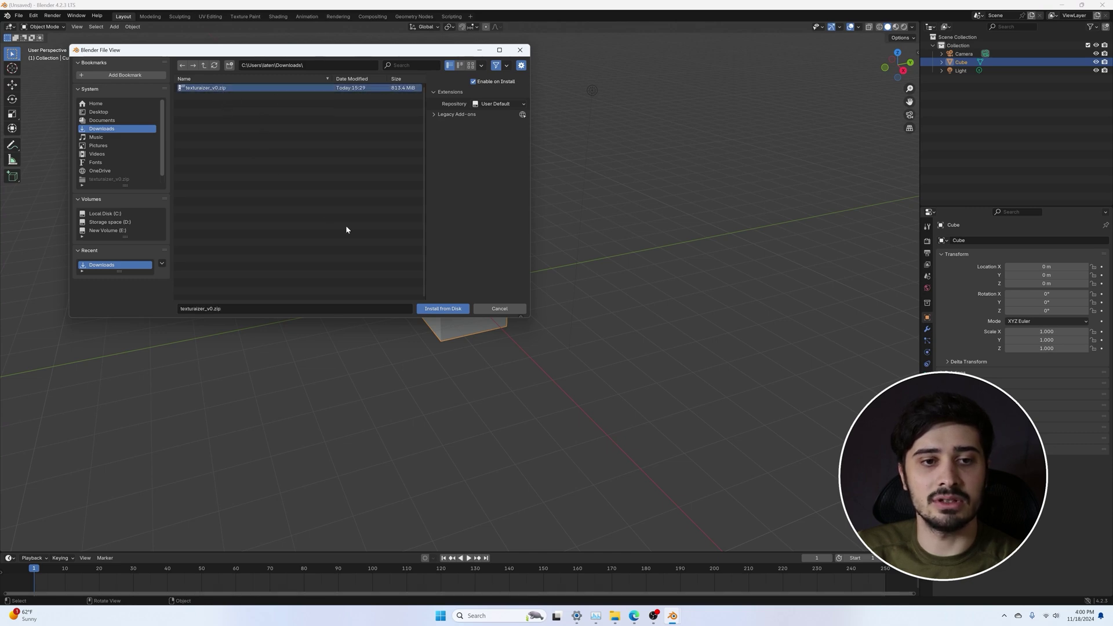
click(449, 310)
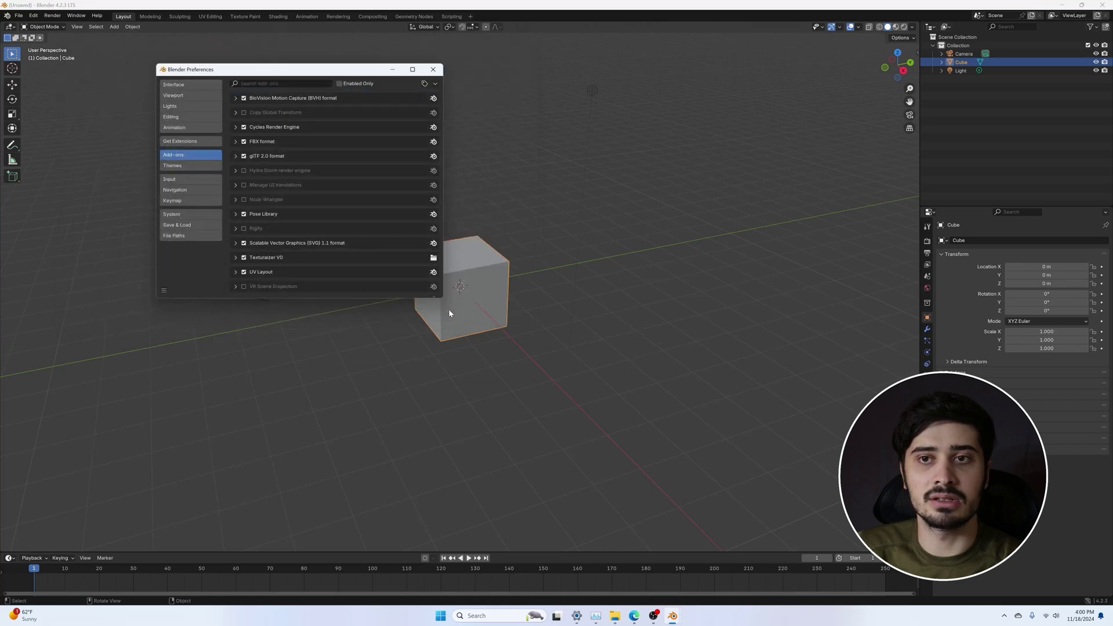
Deselect everything in the scene, filter the add-ons by "text" and expand the Texturaizer V0 entry to its dependency settings
key(alt+a)
click(285, 83)
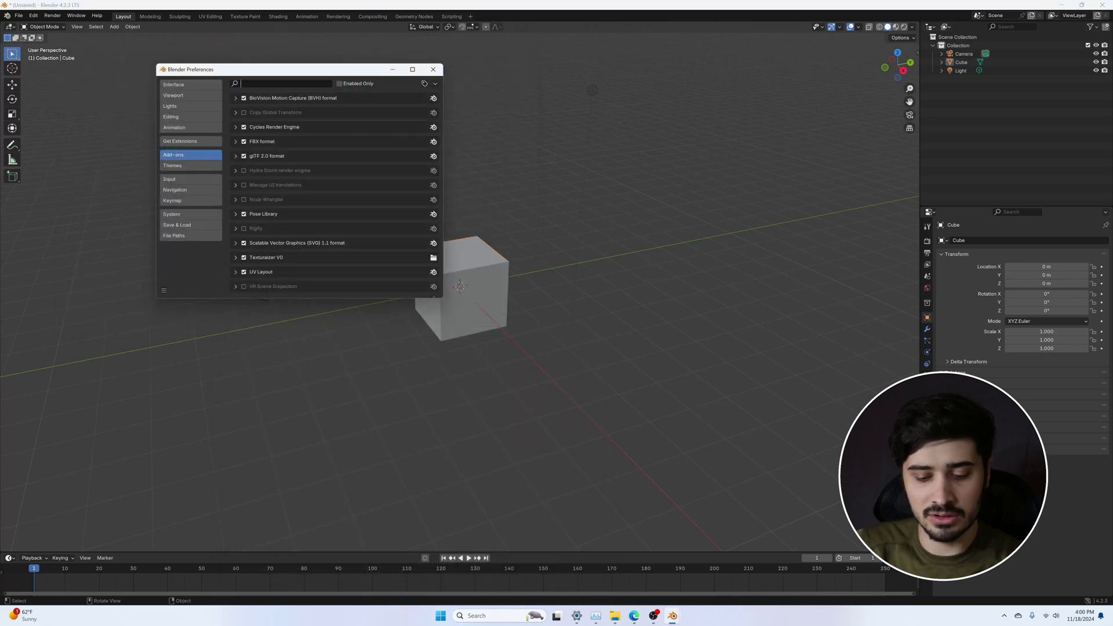
text(text)
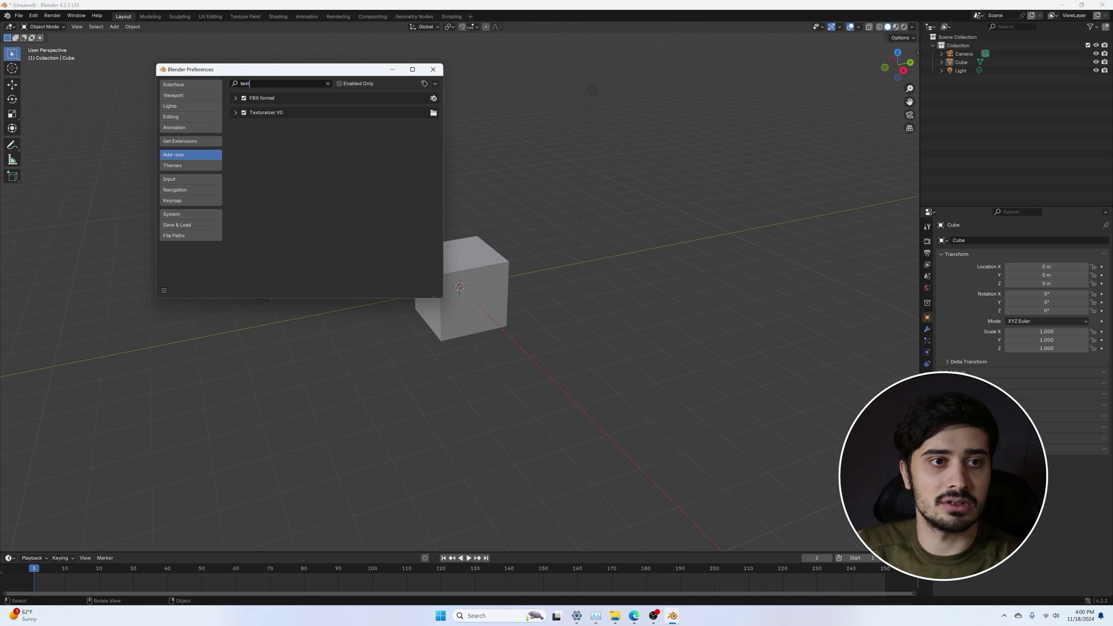
click(236, 113)
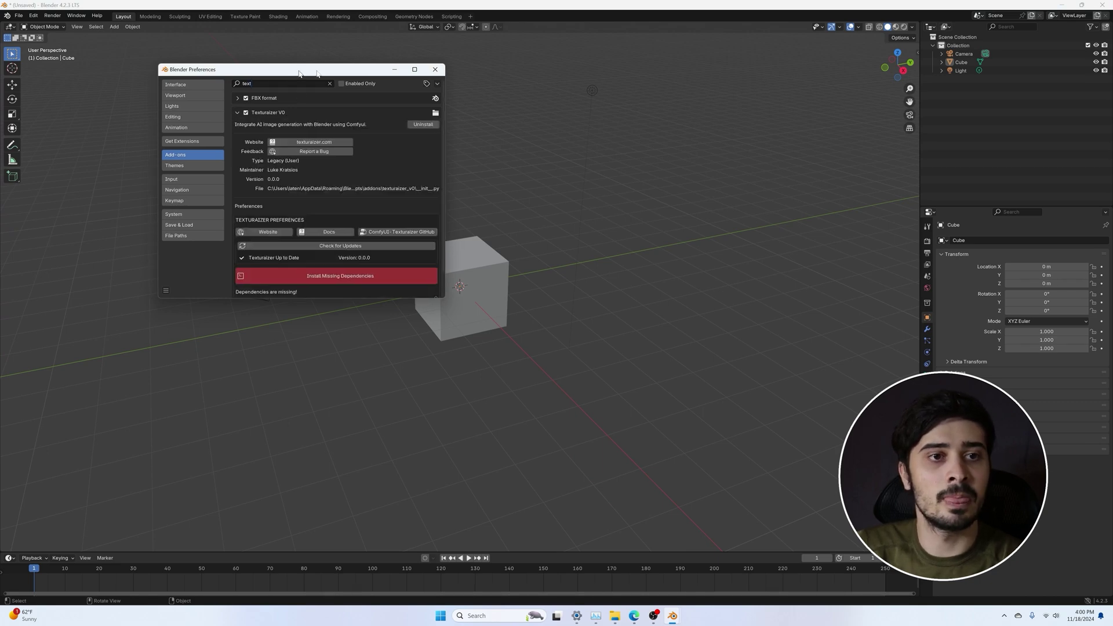
drag(301, 69, 481, 51)
scroll(509, 197, down, 2)
scroll(521, 174, up, 2)
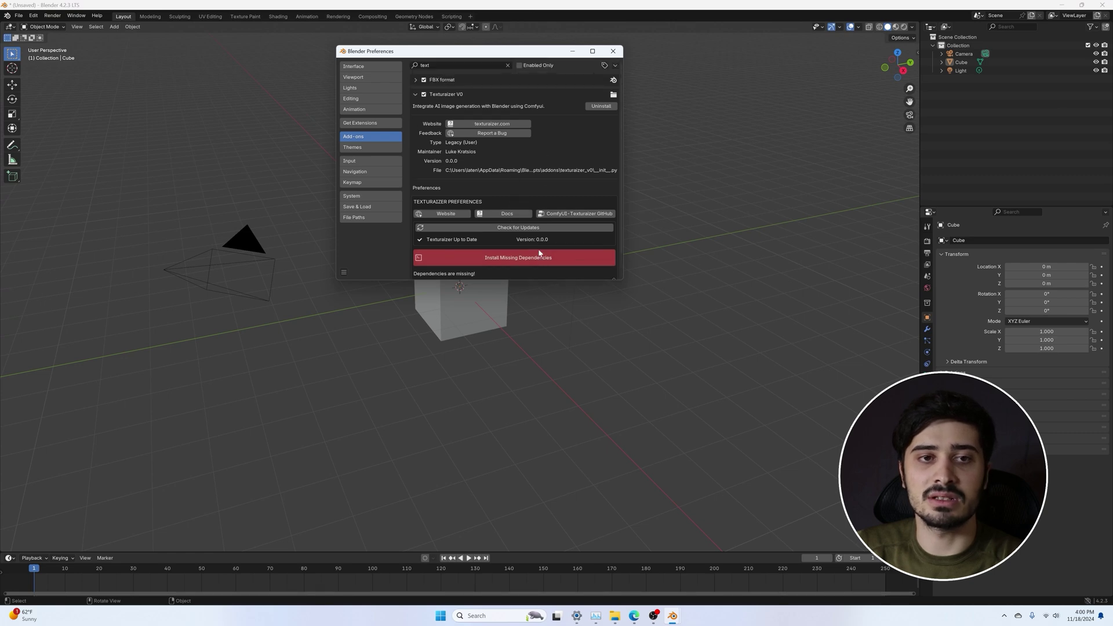
scroll(545, 211, down, 2)
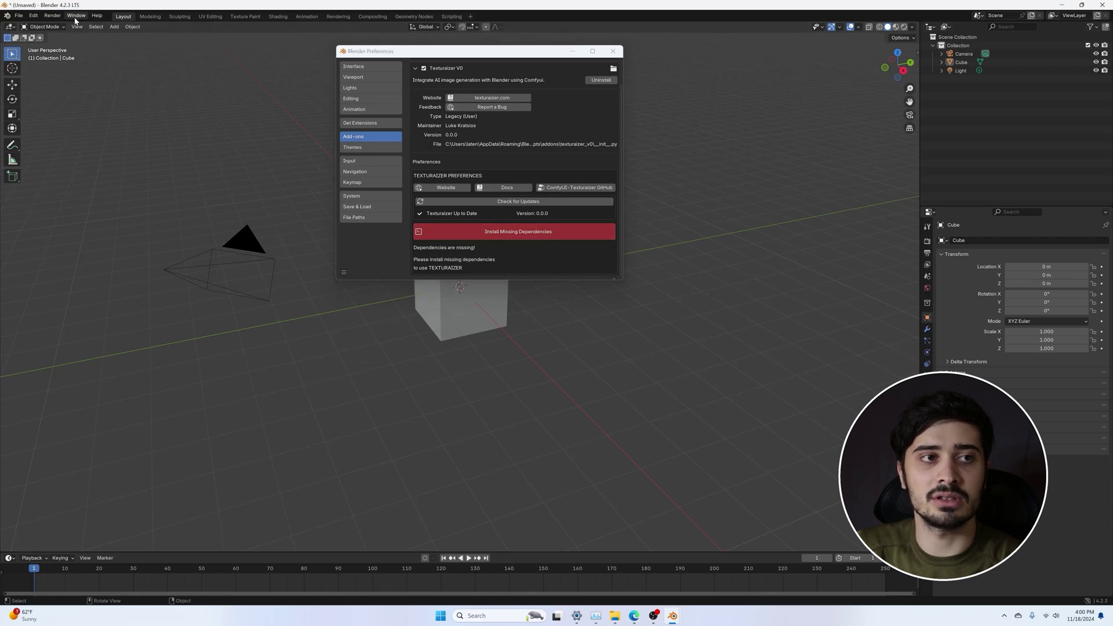
Show Blender's system console and move the Preferences window beside it so both can be seen together
click(76, 15)
click(95, 108)
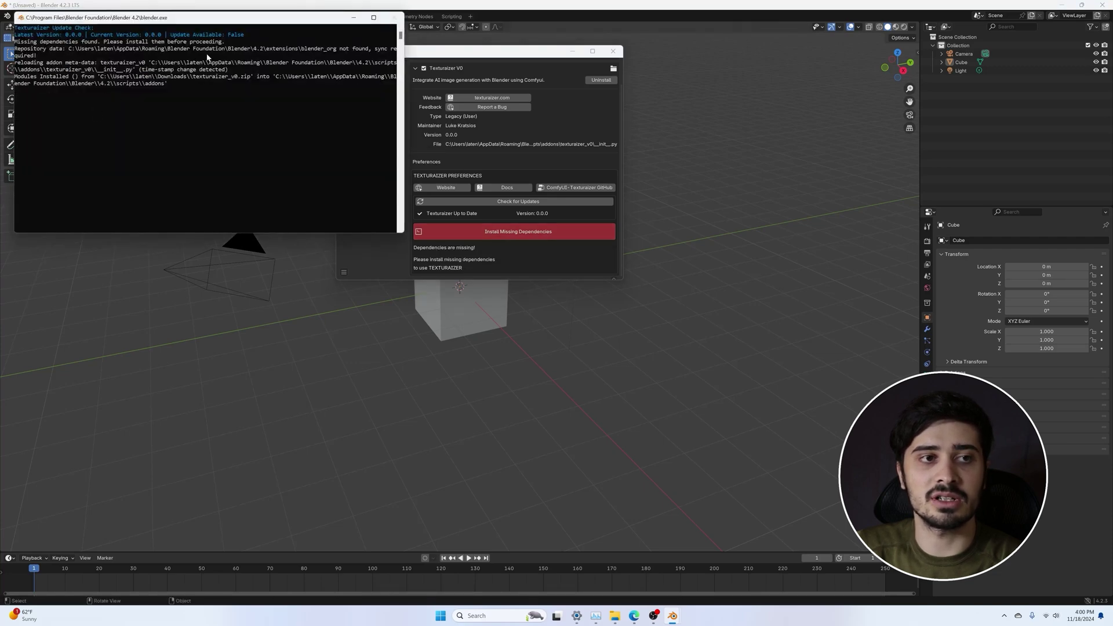
drag(521, 51, 628, 60)
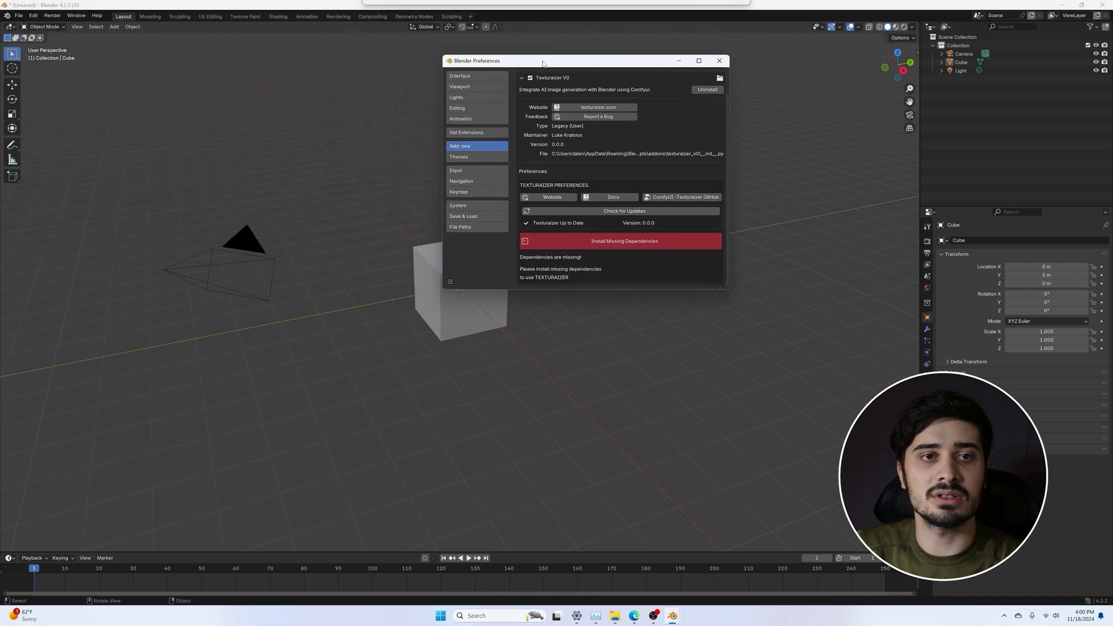
key(alt+Tab)
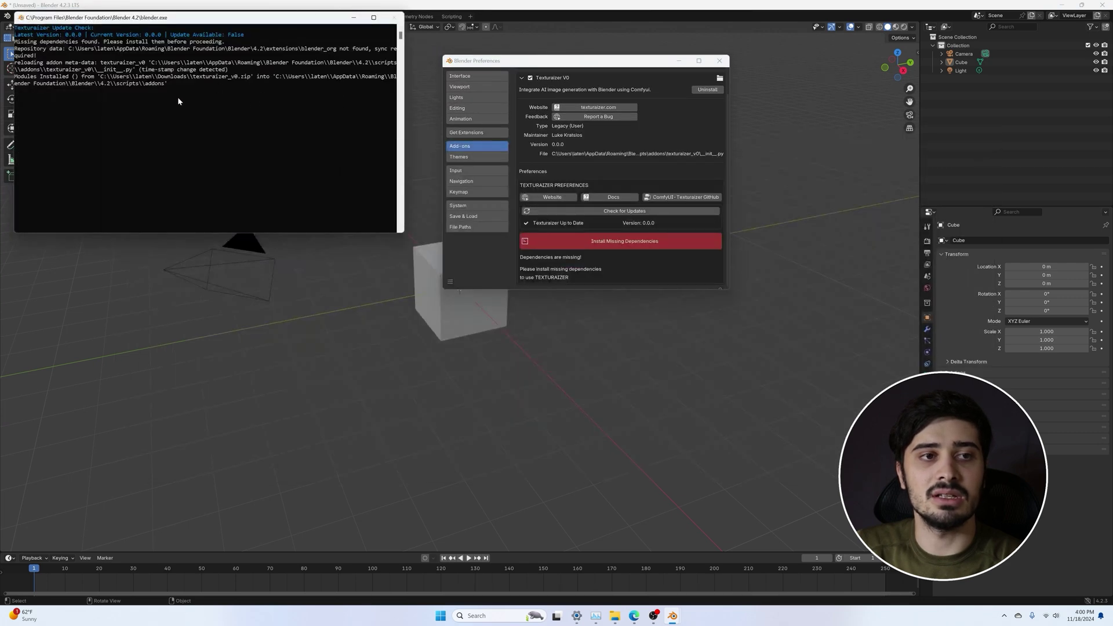
Install Texturaizer's missing dependencies and bring up the system console to follow the installation
click(617, 242)
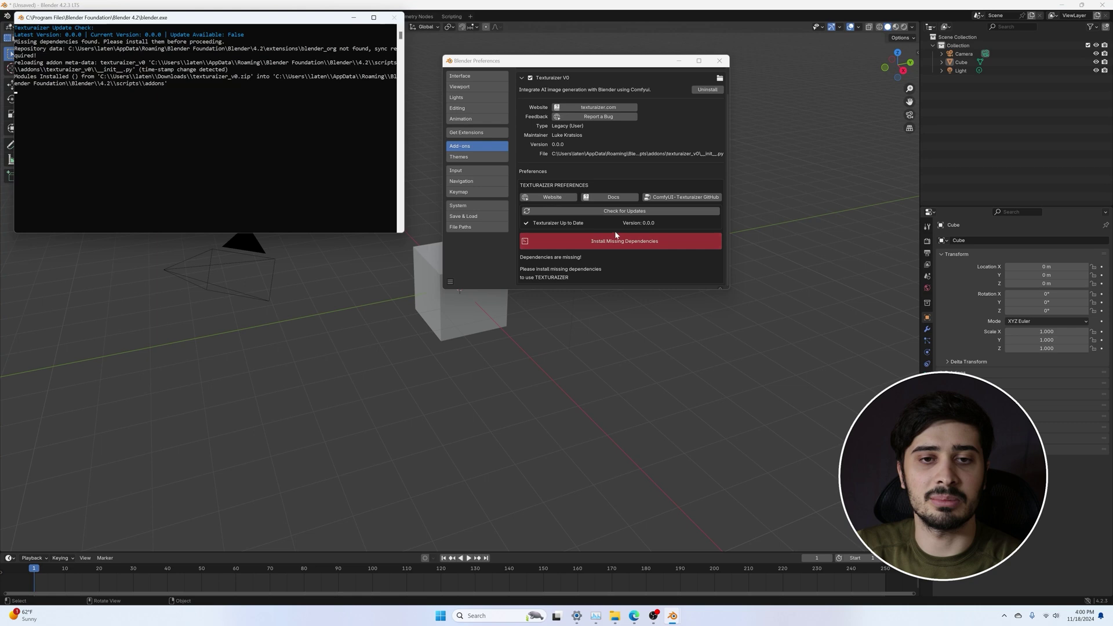
click(584, 241)
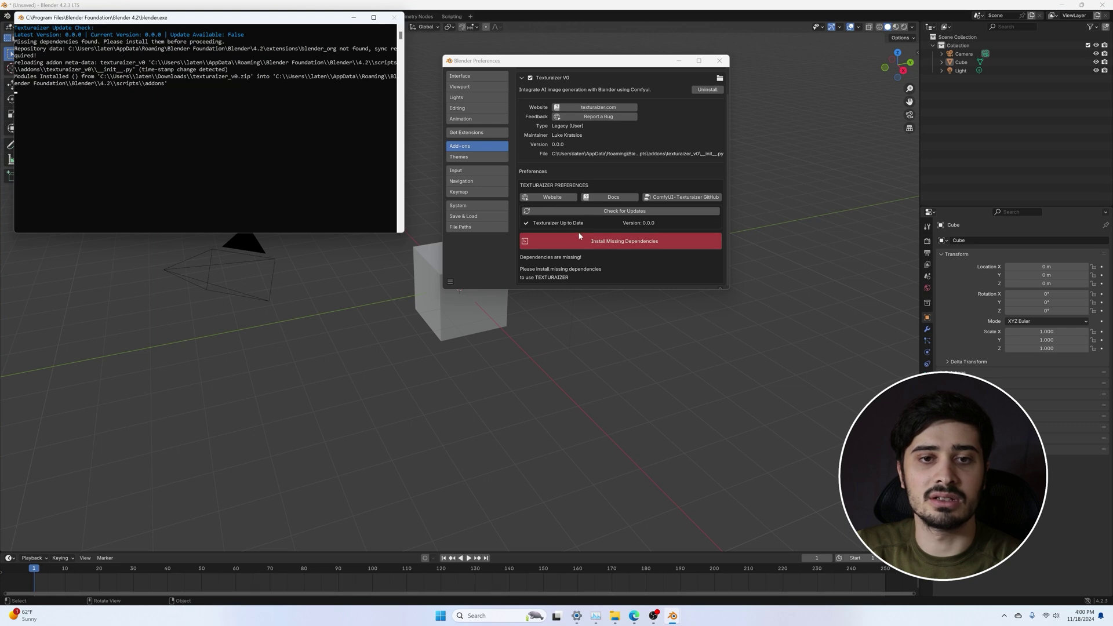
click(626, 245)
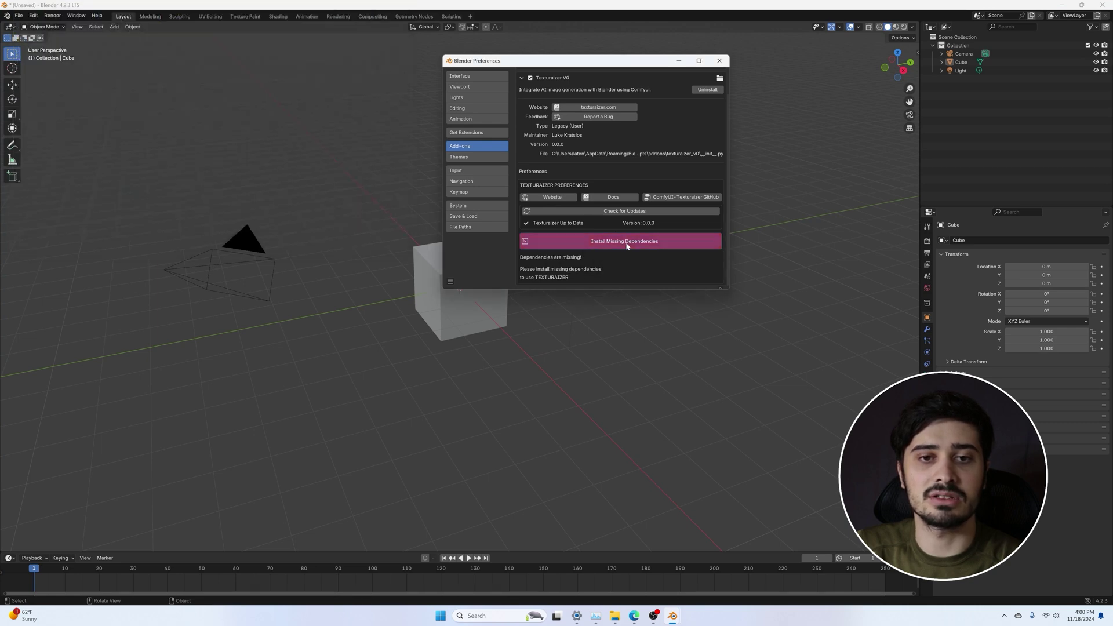
key(alt+Tab)
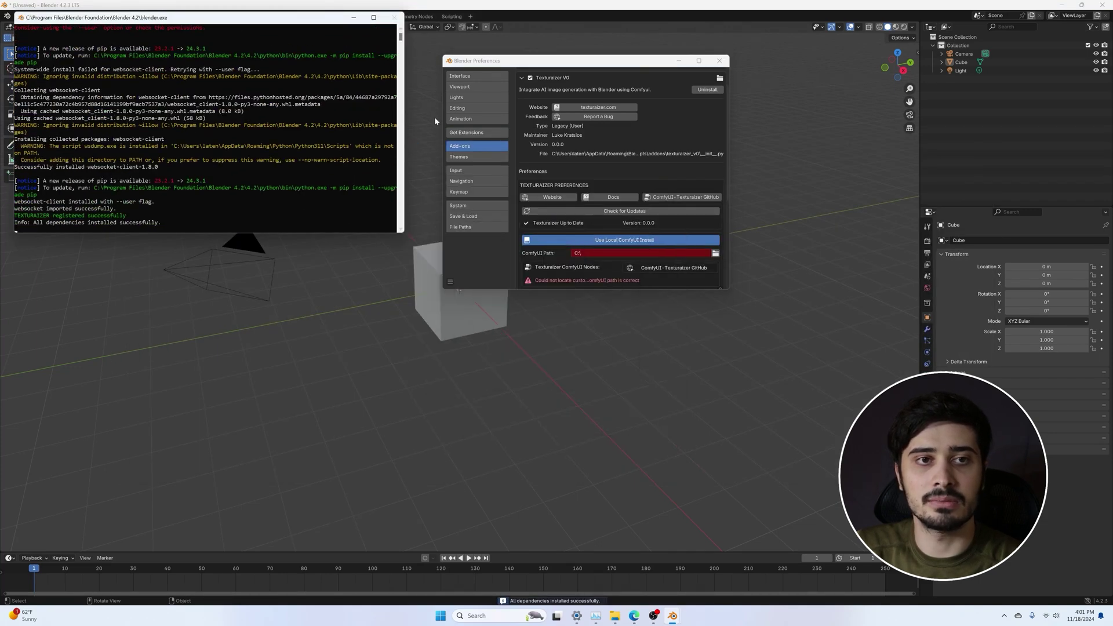
Return to Blender, enlarge the Preferences window to fit all Texturaizer settings and reposition it in the viewport
key(alt+Tab)
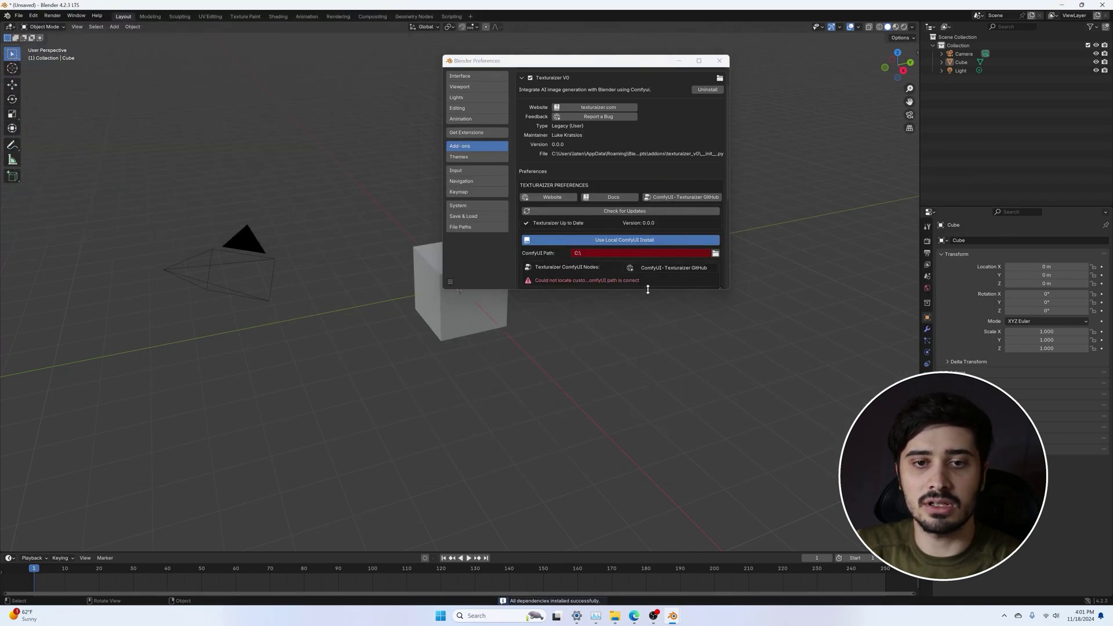
drag(649, 289, 658, 445)
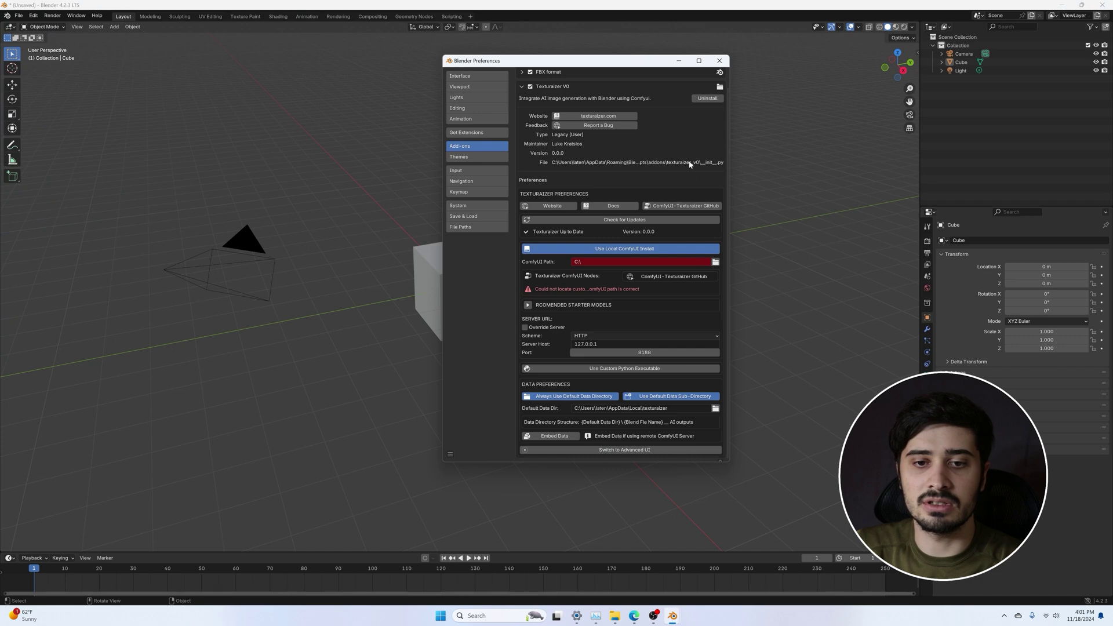
drag(587, 64, 420, 67)
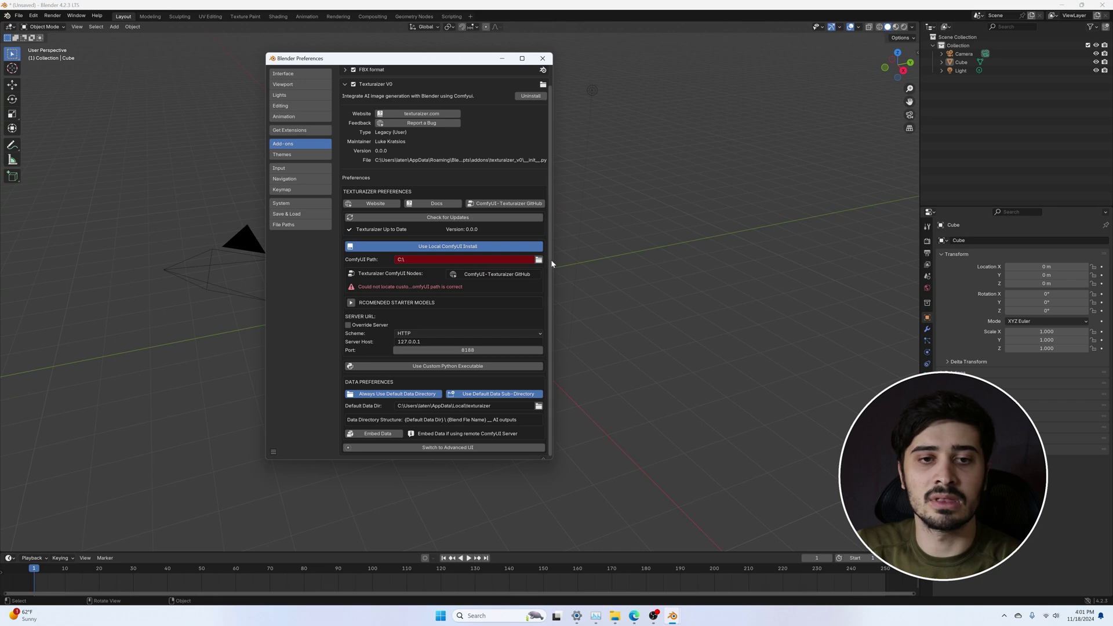
Switch to File Explorer and open the ComfyUI folder inside ComfyUI_windows_portable_nvidia\ComfyUI_windows_portable
key(alt+Tab)
double_click(429, 232)
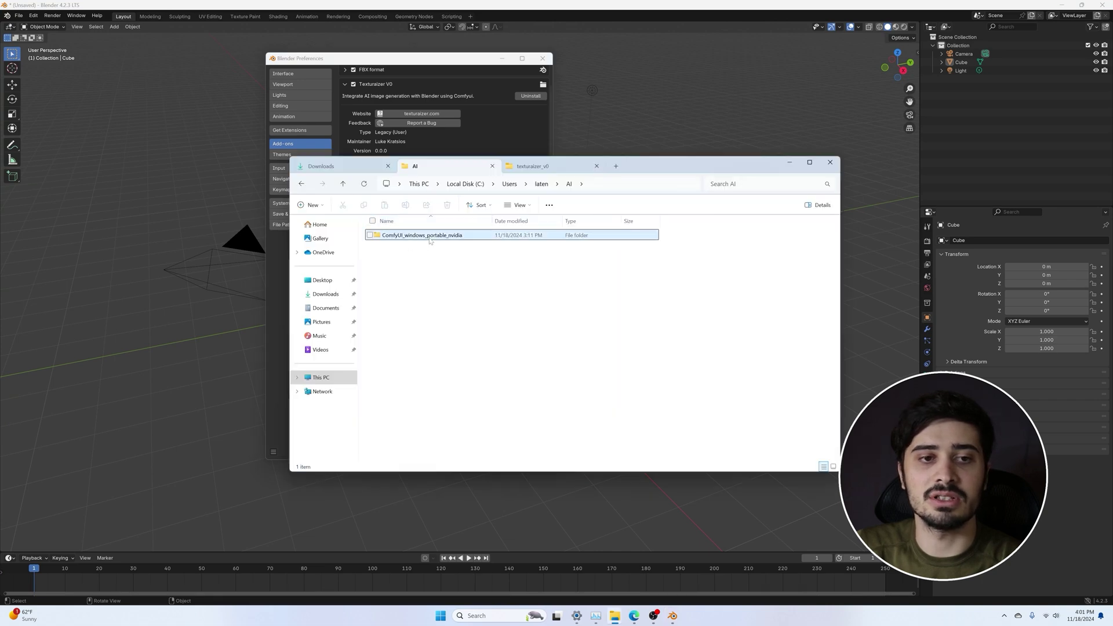
double_click(432, 236)
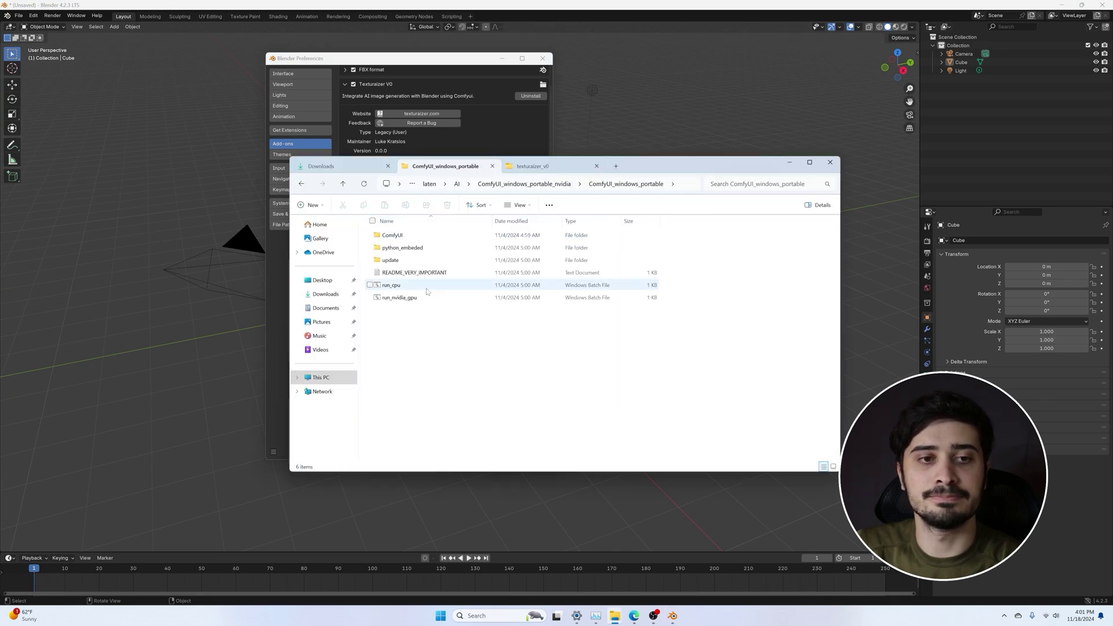
double_click(406, 236)
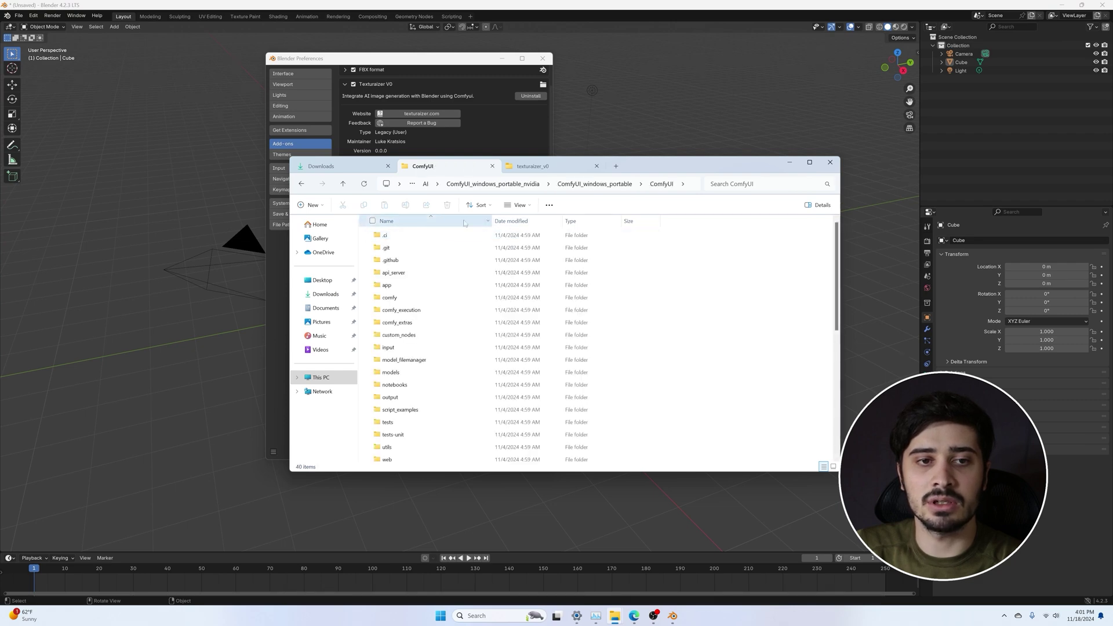
Find and select the main PY file in the ComfyUI folder to verify that this is the correct folder
drag(696, 166, 791, 136)
scroll(659, 233, down, 5)
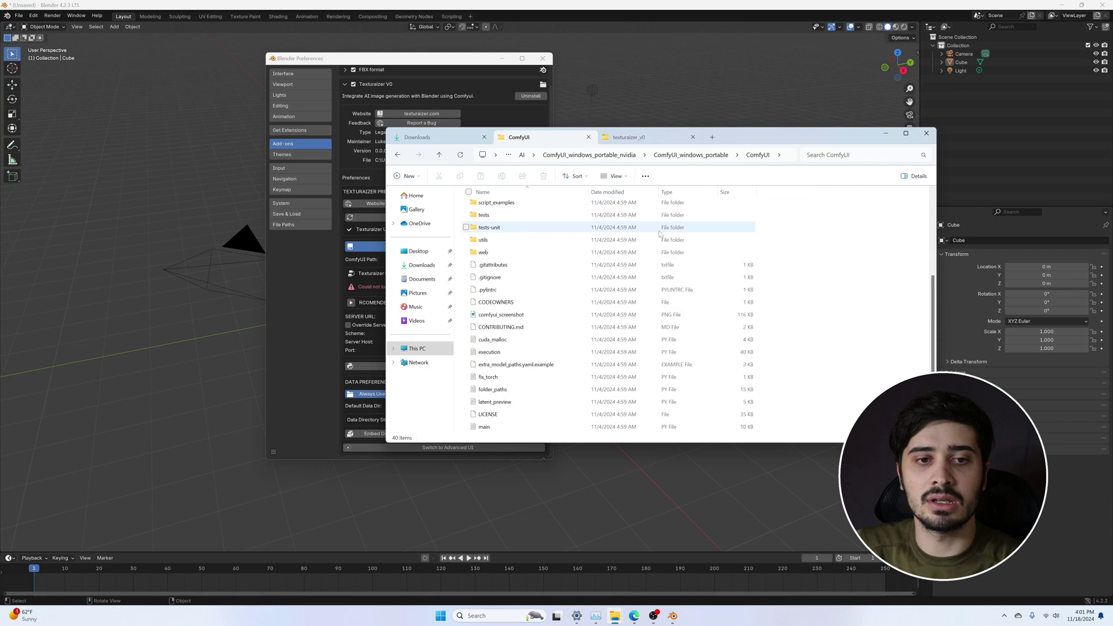
scroll(659, 233, down, 2)
scroll(659, 234, down, 1)
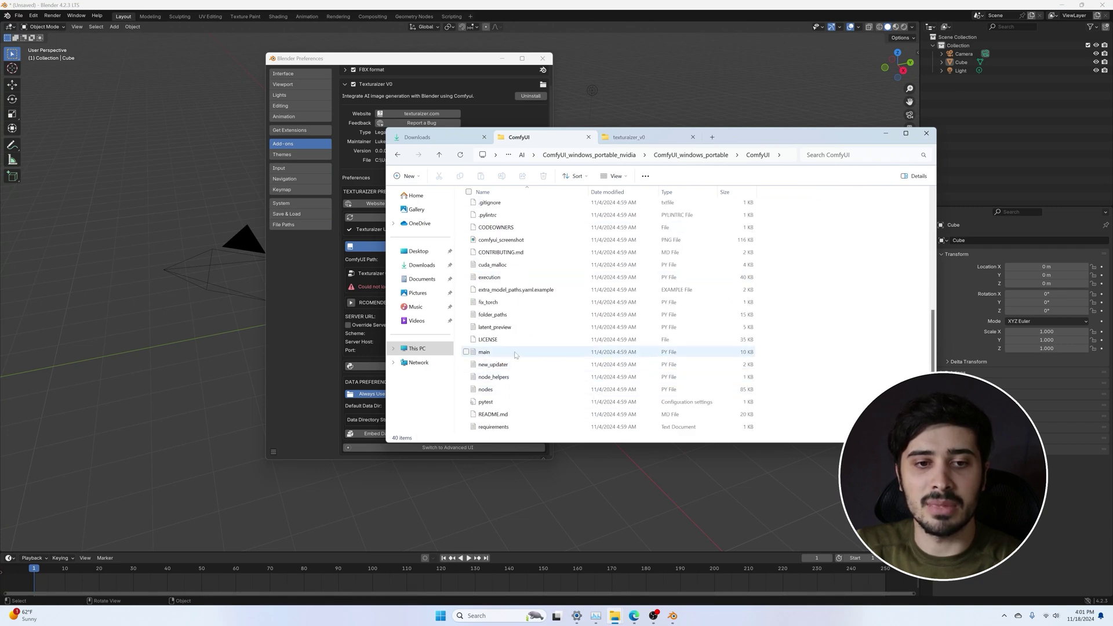
click(486, 352)
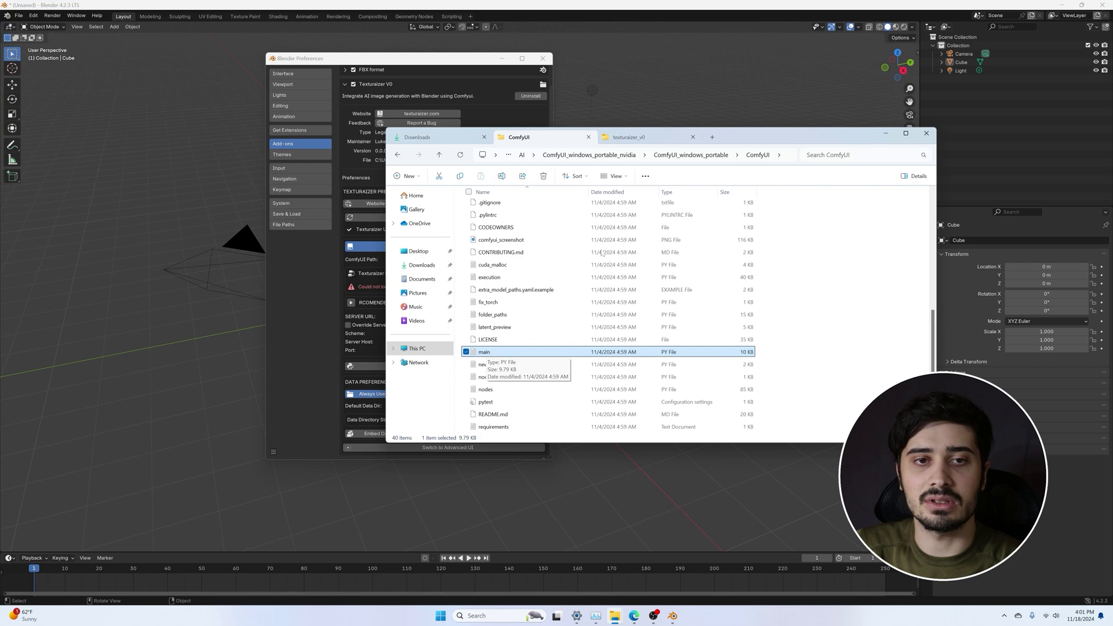
drag(740, 134, 817, 176)
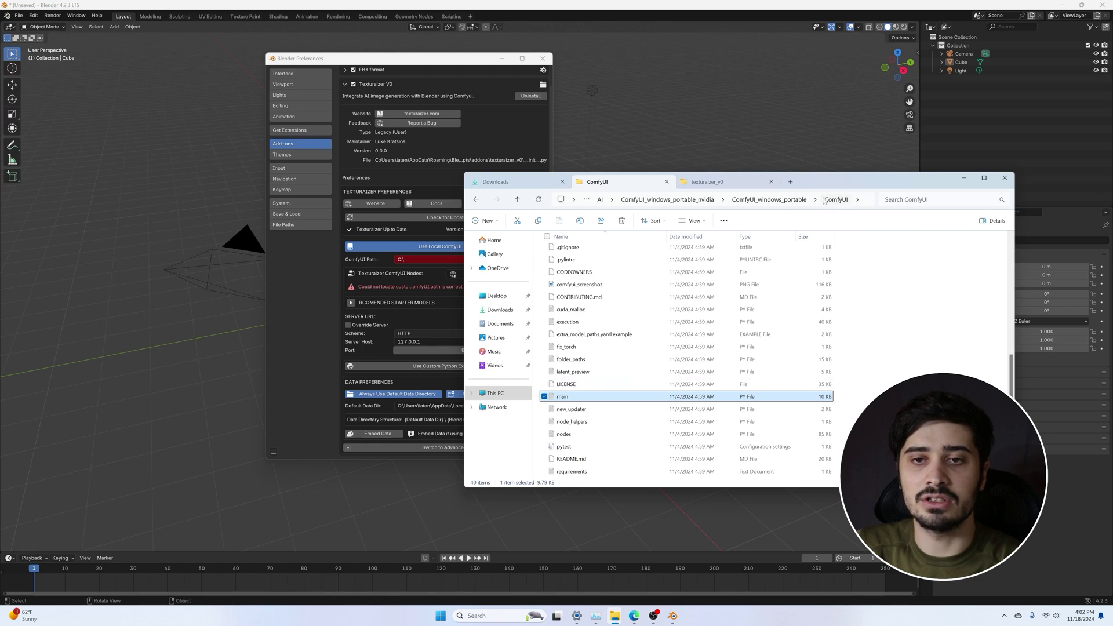
Copy the path of the inner ComfyUI folder and set it as Texturaizer's ComfyUI Path in Blender's Preferences
click(769, 200)
double_click(589, 252)
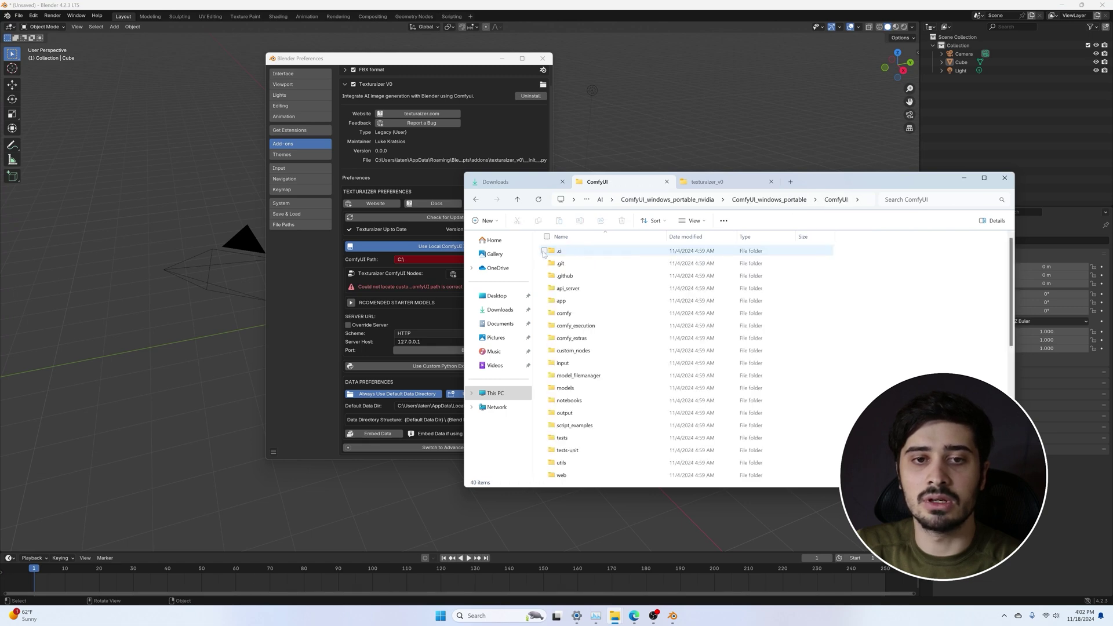
click(857, 202)
key(ctrl+c)
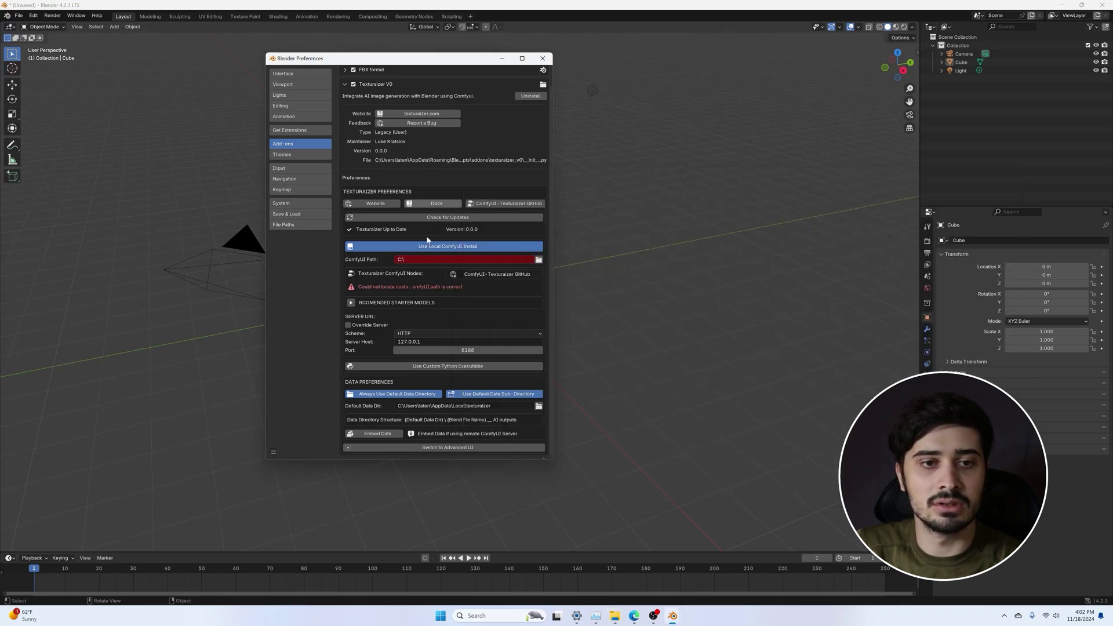
click(441, 259)
key(ctrl+v)
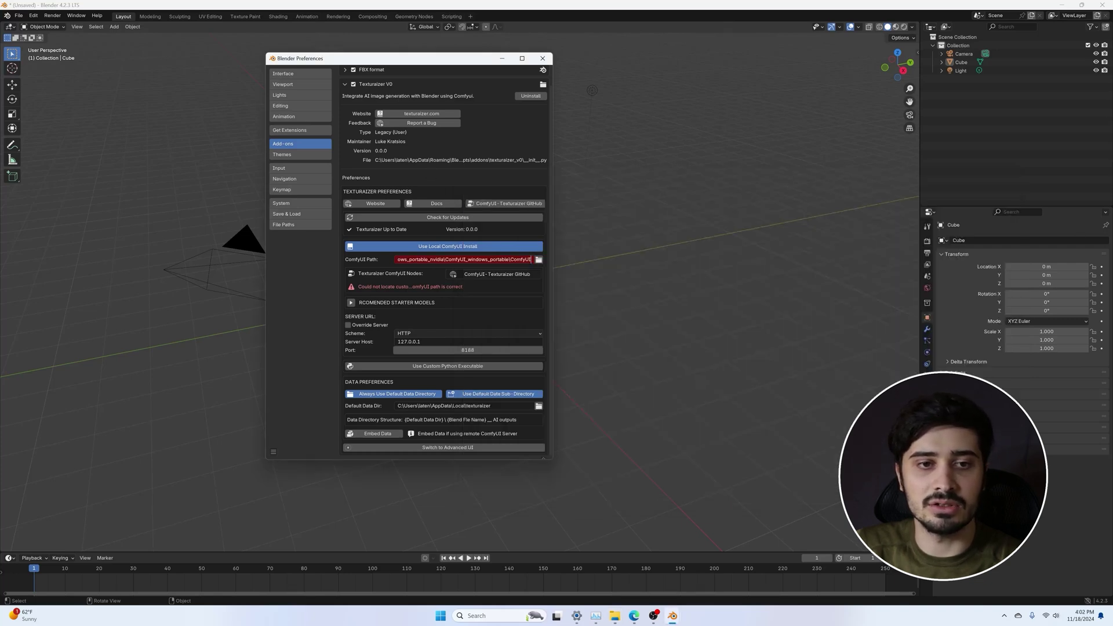
key(Return)
Try the ComfyUI Path without its final ComfyUI folder, ending at ComfyUI_windows_portable
click(524, 259)
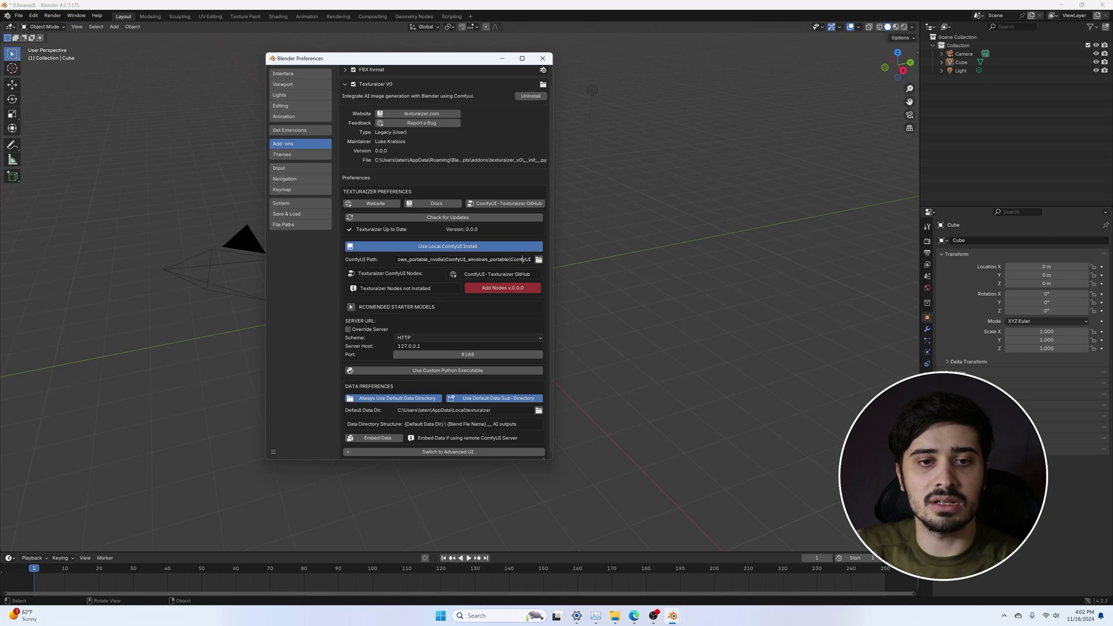
double_click(522, 259)
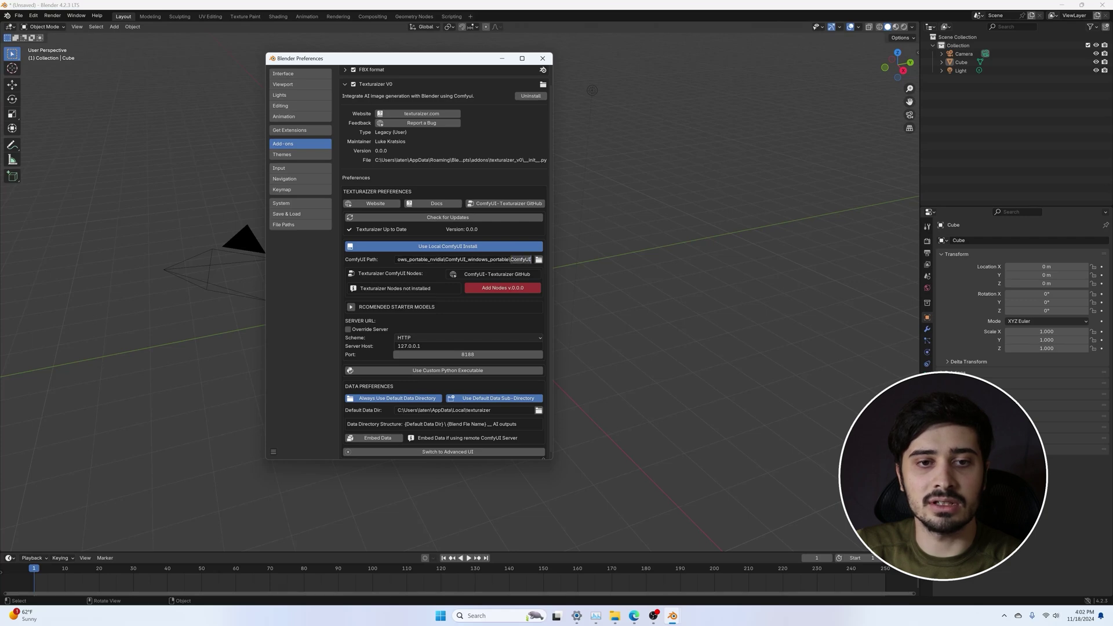
key(BackSpace)
key(Return)
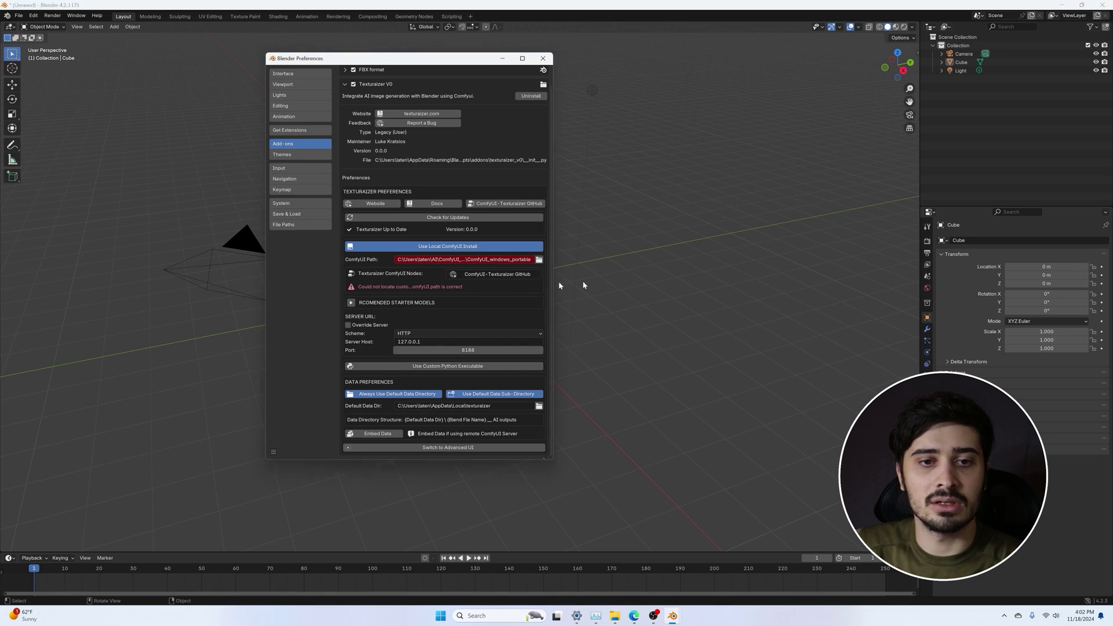
Widen the Preferences window, restore the full ComfyUI Path ending in the ComfyUI folder and add the Texturaizer nodes v.0.0.0
drag(557, 281, 594, 282)
click(509, 260)
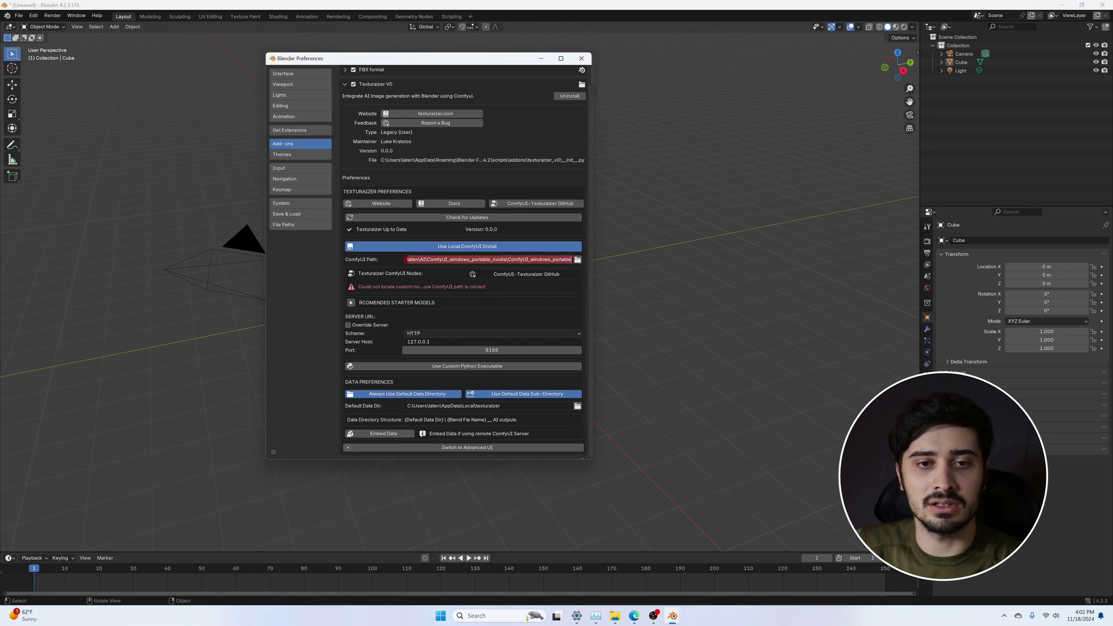
key(ctrl+v)
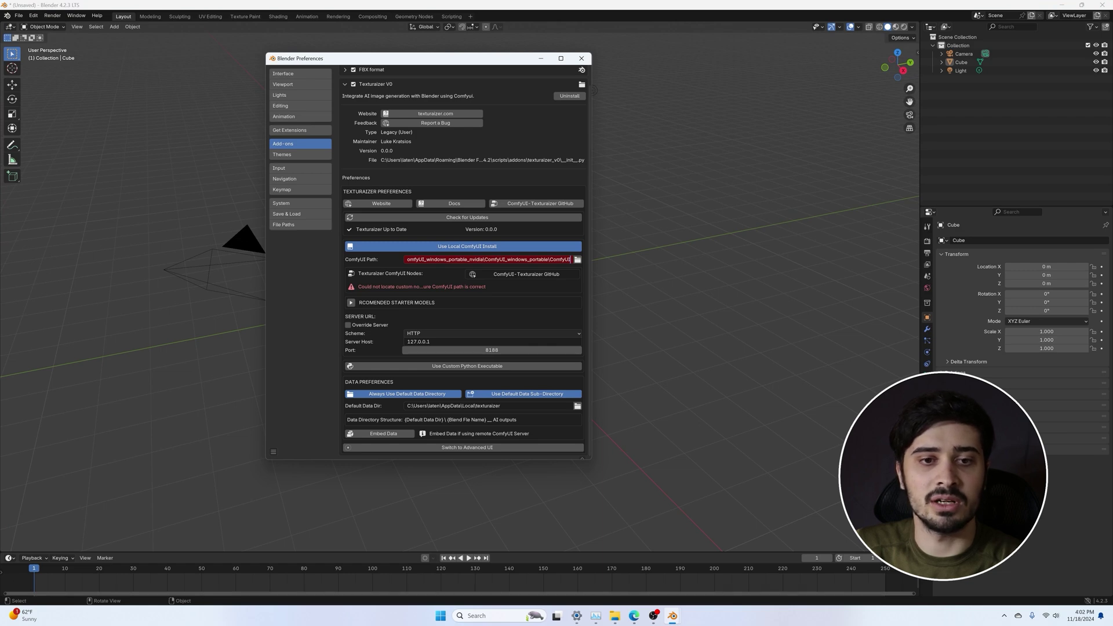
key(Return)
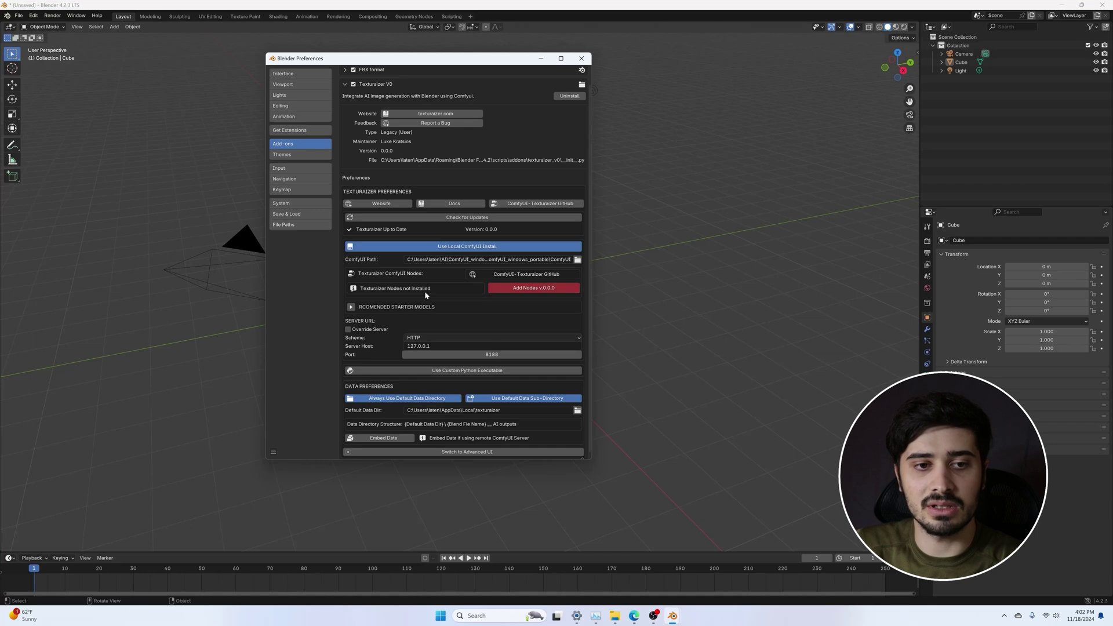
click(527, 288)
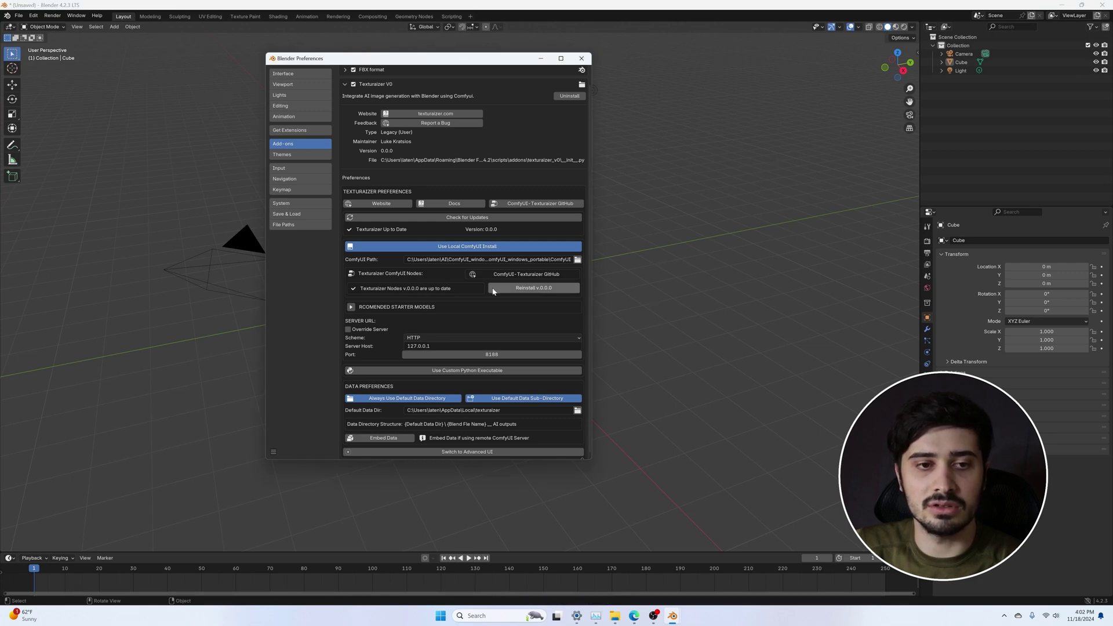
Download the recommended SDXL starter models Juggernaut XL, SDXL Promax ControlNet and SDXL Pixel Art LoRA, and collapse their section
scroll(351, 305, down, 1)
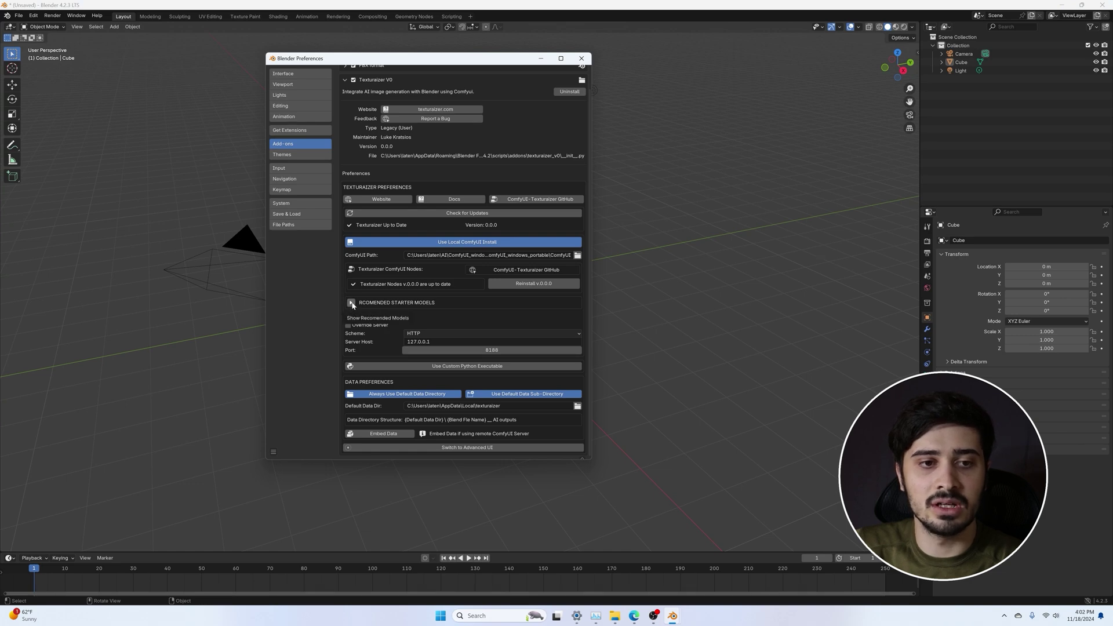
click(351, 303)
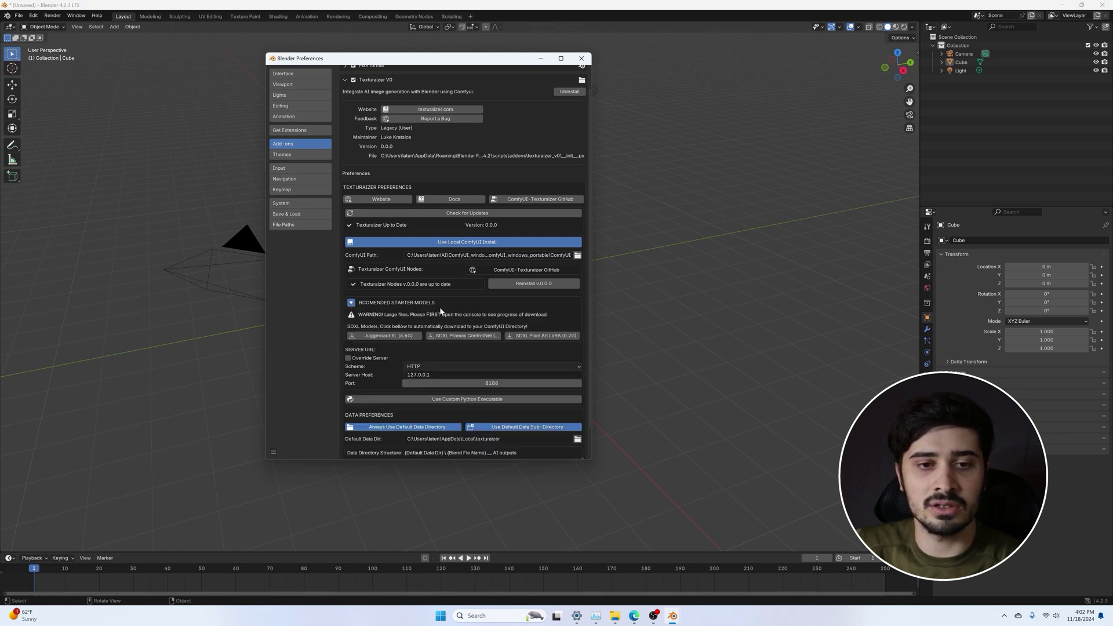
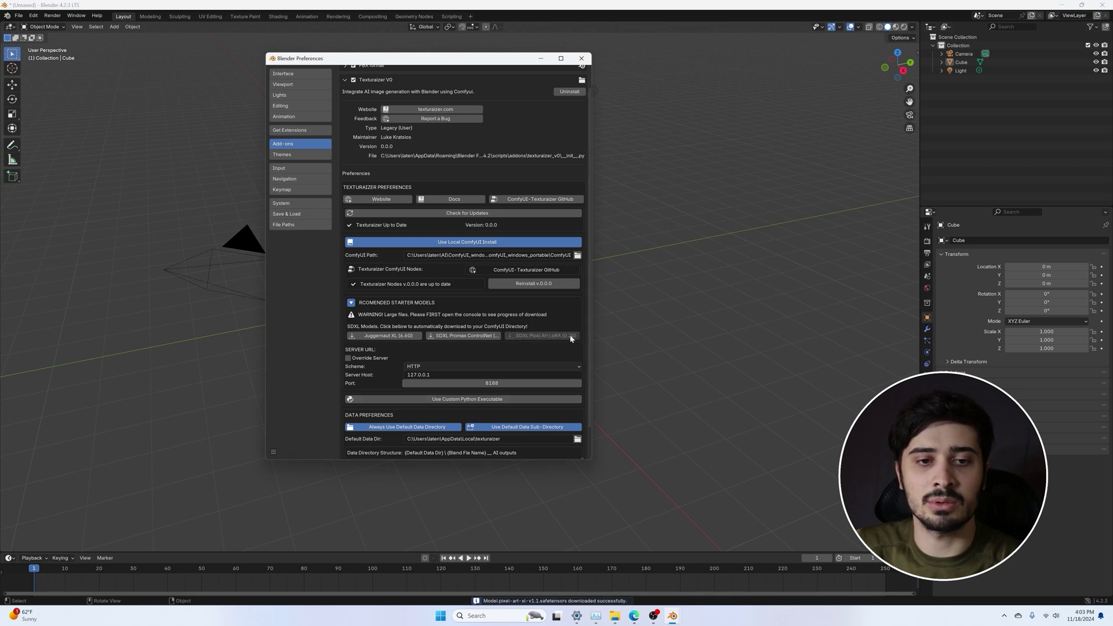
click(430, 336)
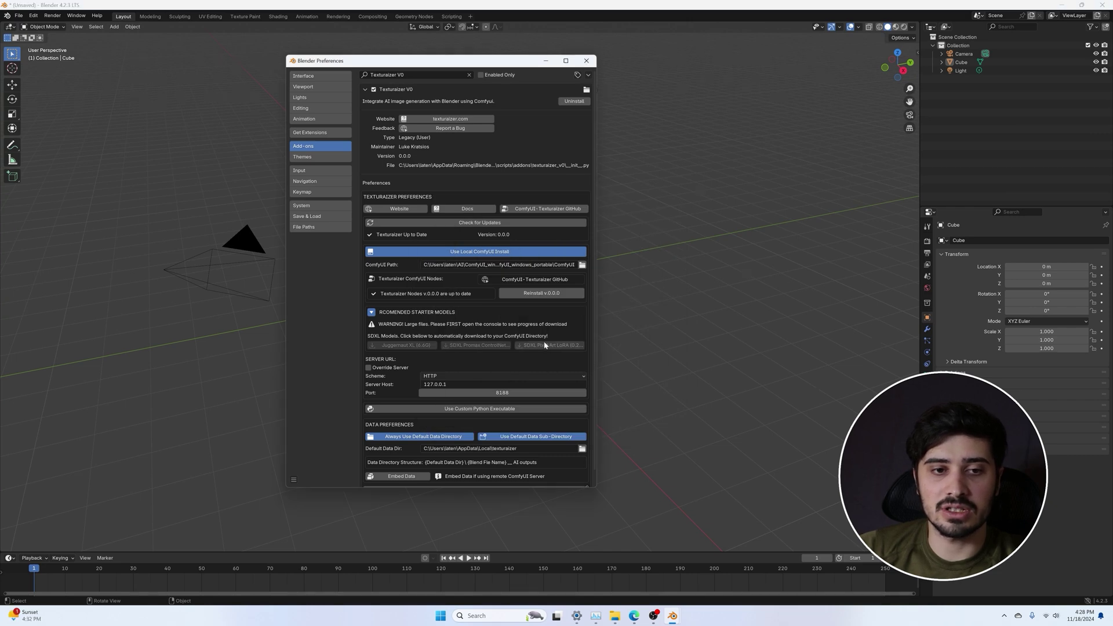
click(370, 313)
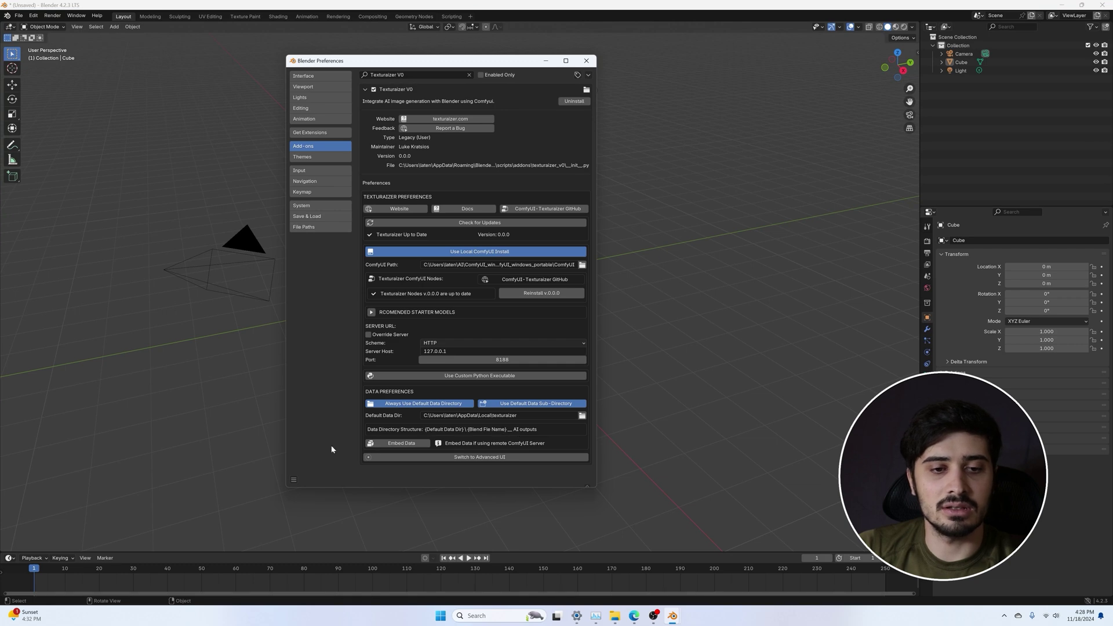
Save Blender's preferences and close the Preferences window
click(295, 479)
click(308, 454)
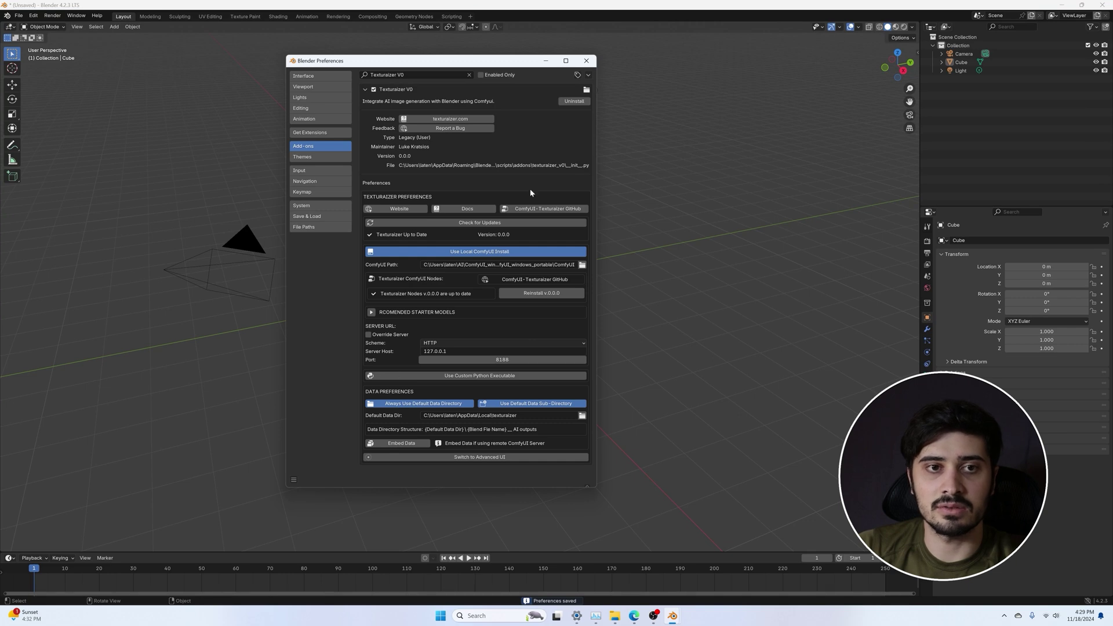
click(588, 62)
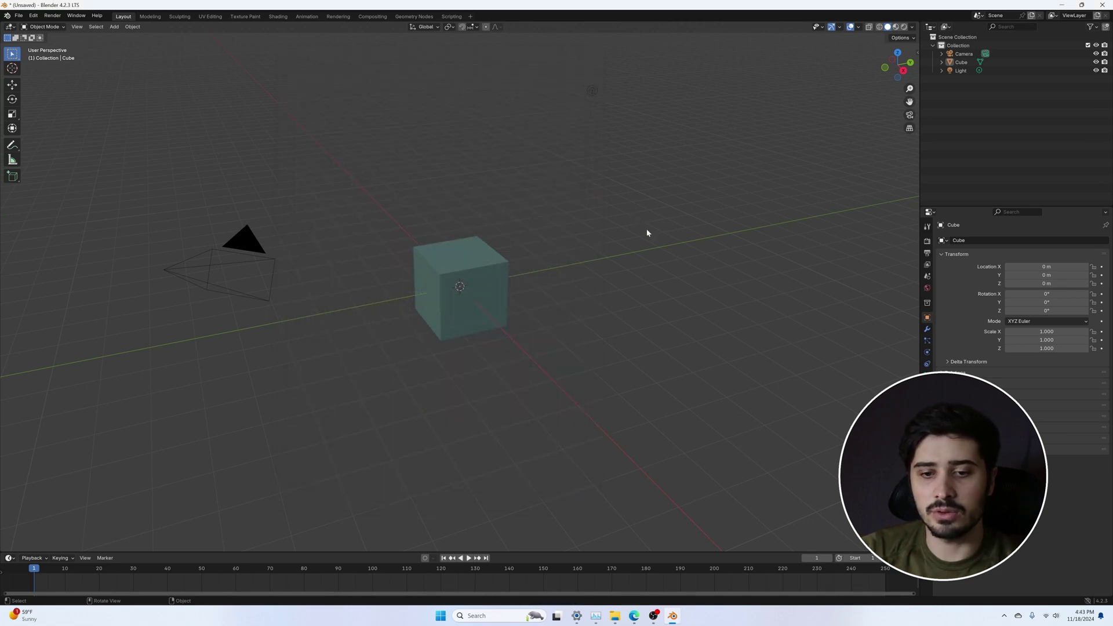
Start ComfyUI from the Texturaizer panel in the viewport sidebar and switch on Texturaize in Blender
key(n)
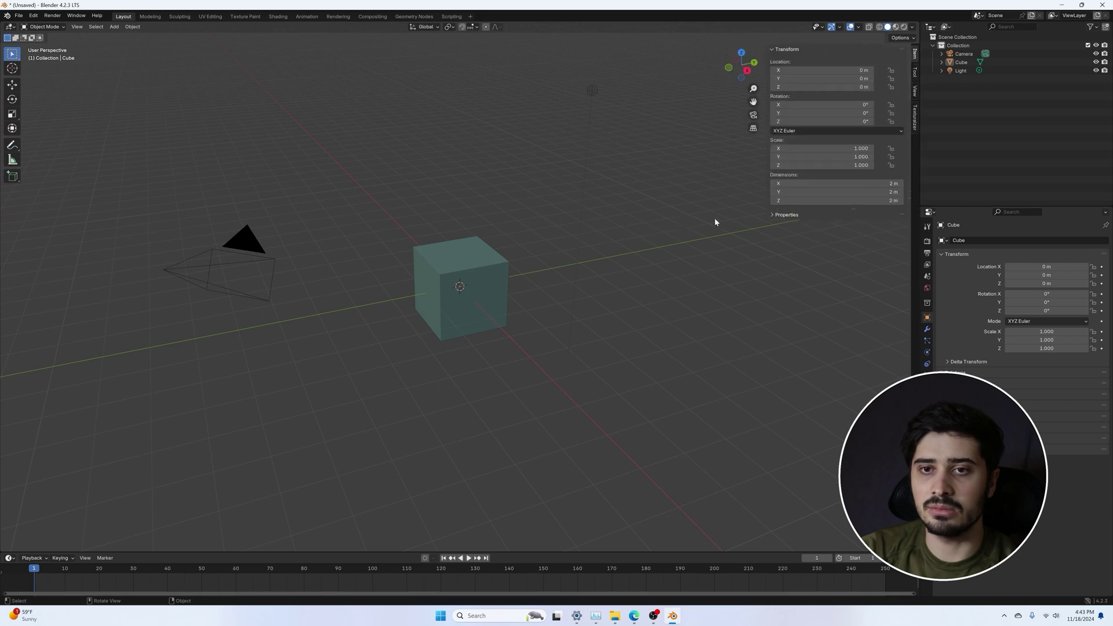
click(915, 119)
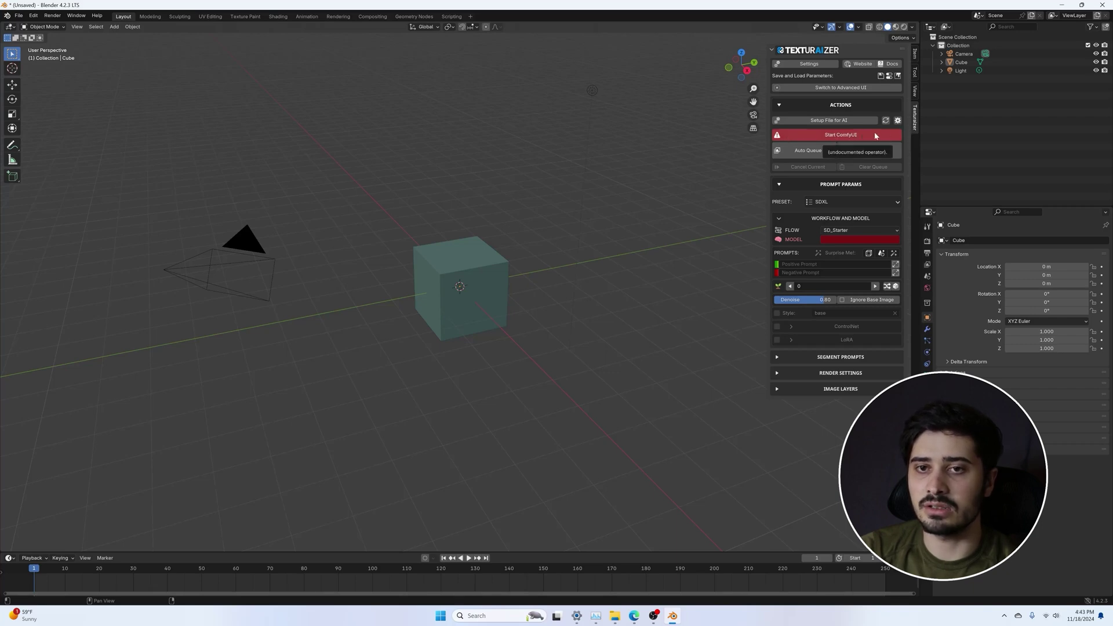
click(855, 136)
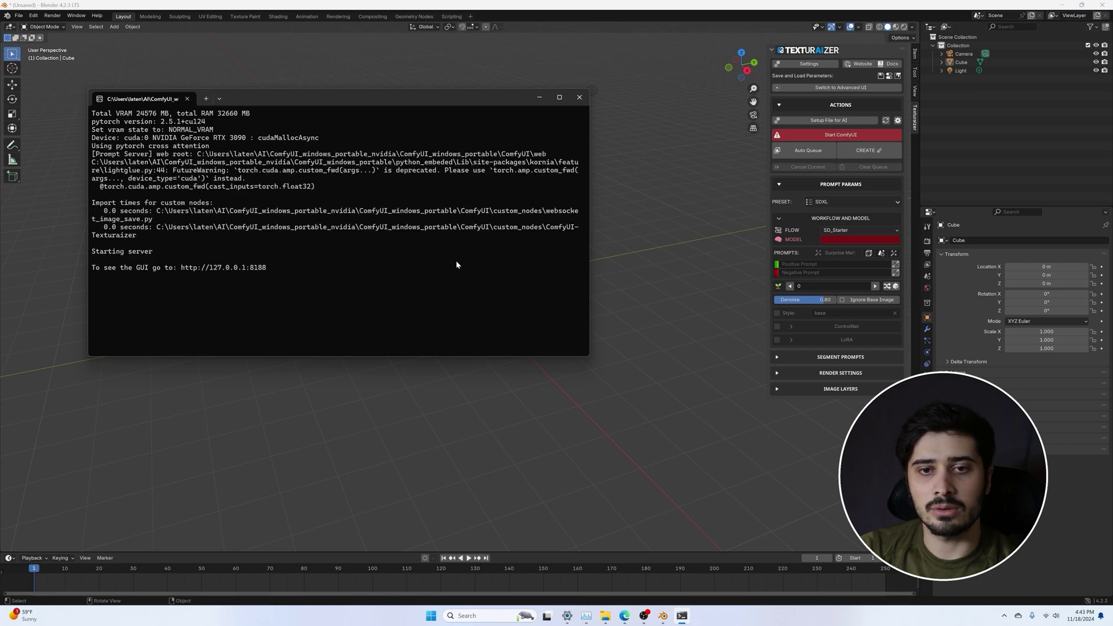
click(685, 194)
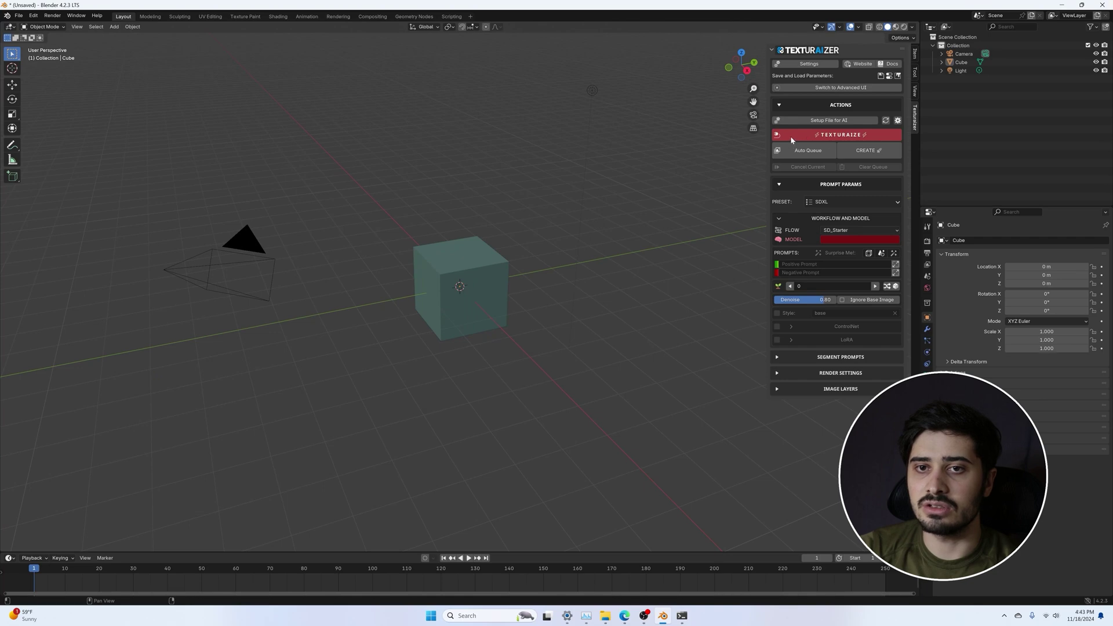
click(833, 137)
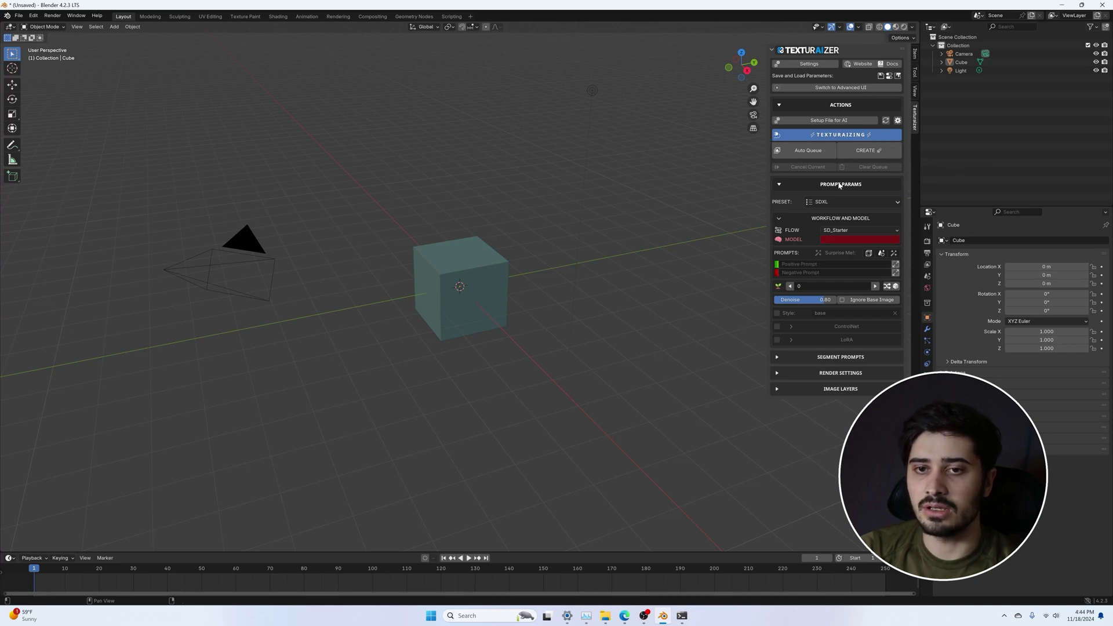
Select the juggernautXL safetensors model and set the positive prompt to "a cube of molten lava with crusted edges"
click(840, 239)
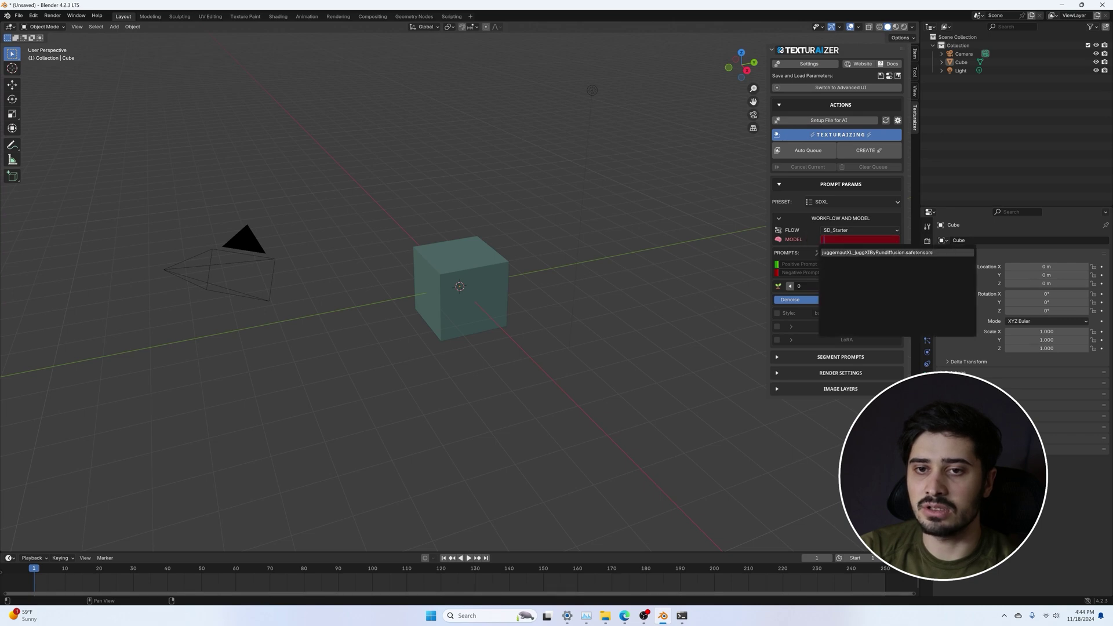
click(846, 254)
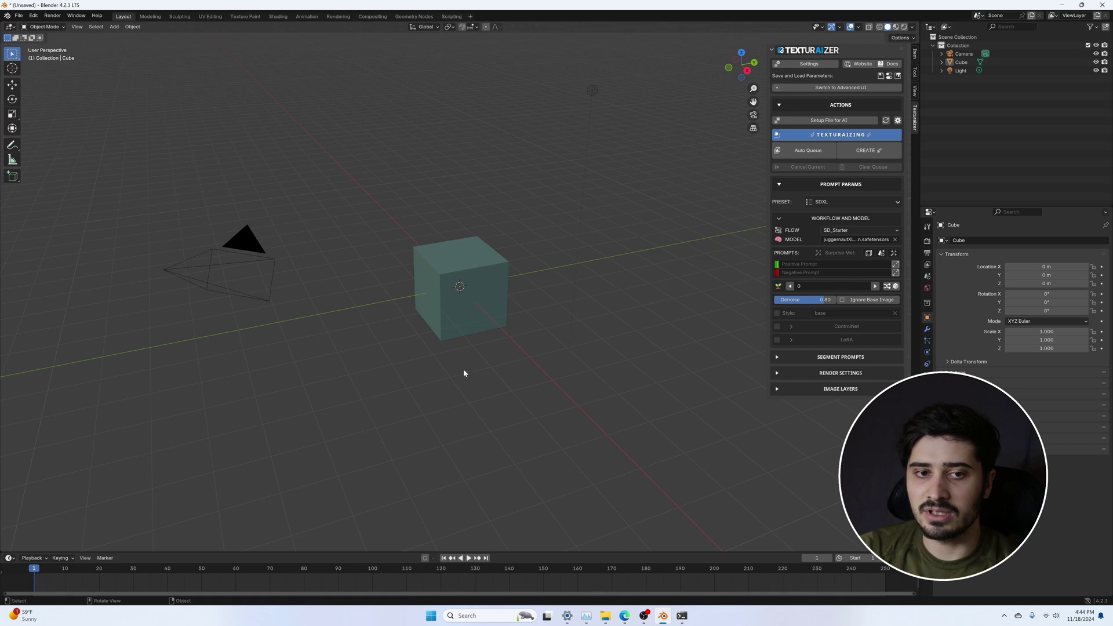
click(868, 254)
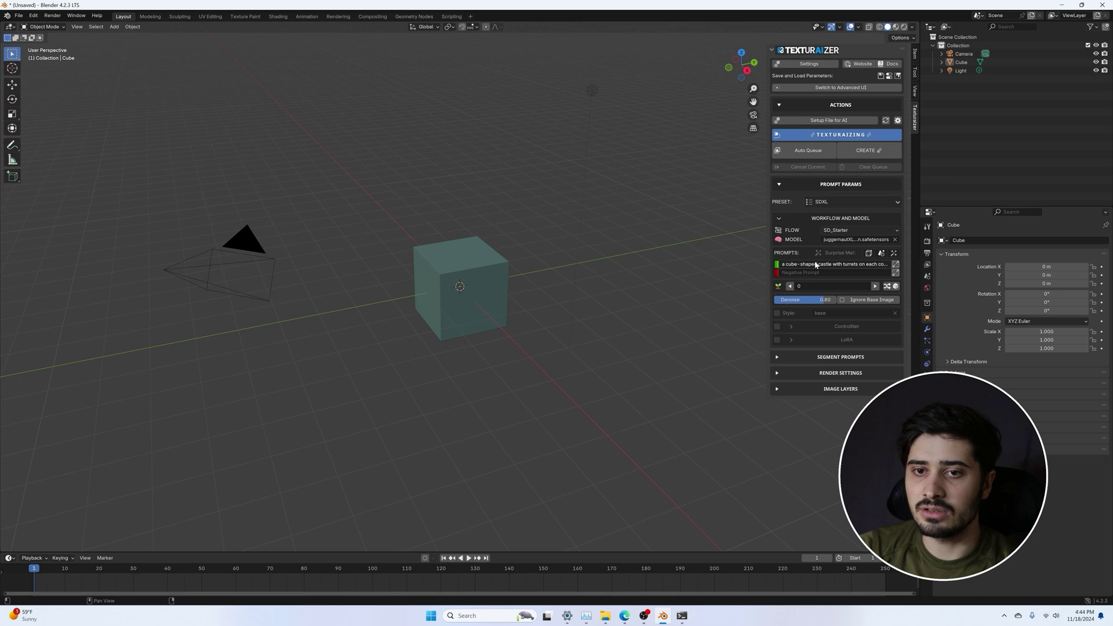
click(868, 253)
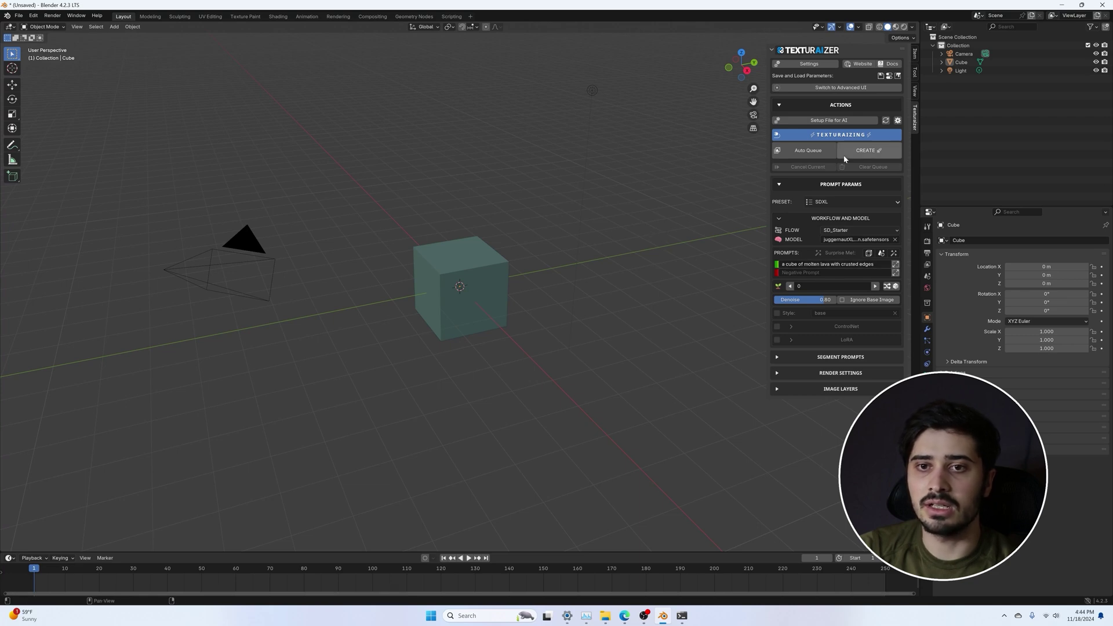
Try to create the AI image and run Setup File for AI on the scene
click(873, 154)
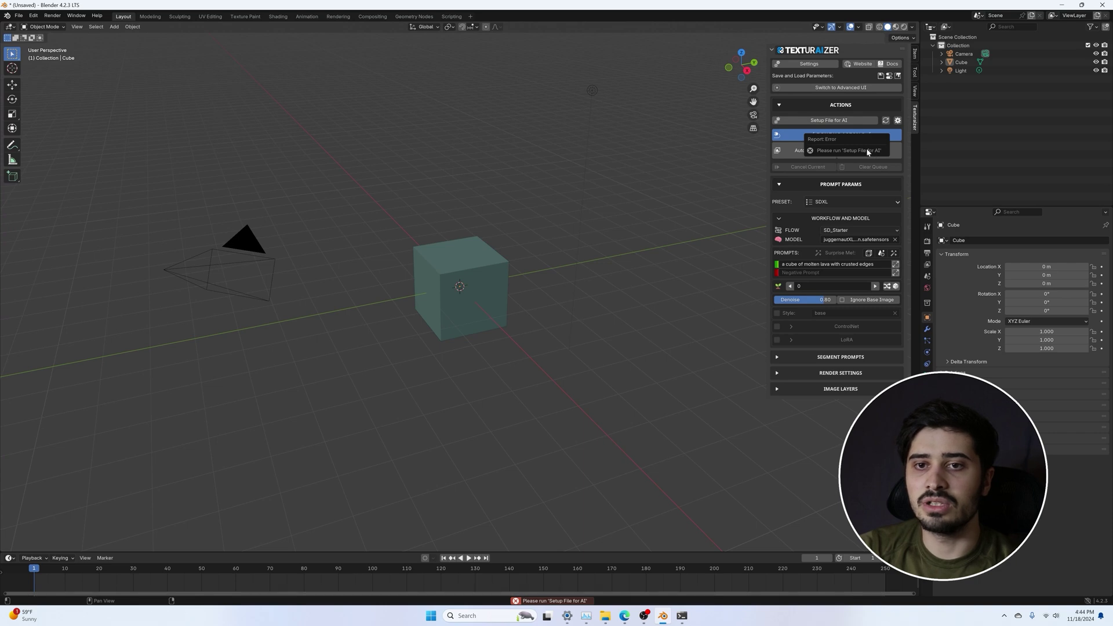
click(817, 120)
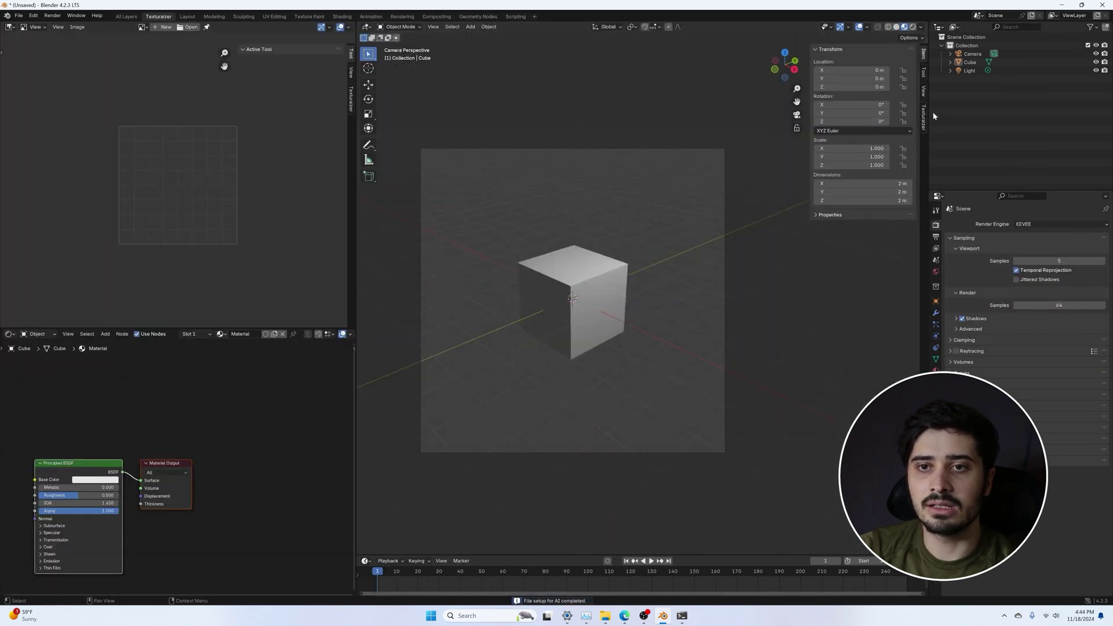
Glance at the AI Layers workspace, return to the Texturaizer workspace and create the AI image from its Texturaizer panel
click(126, 17)
click(159, 17)
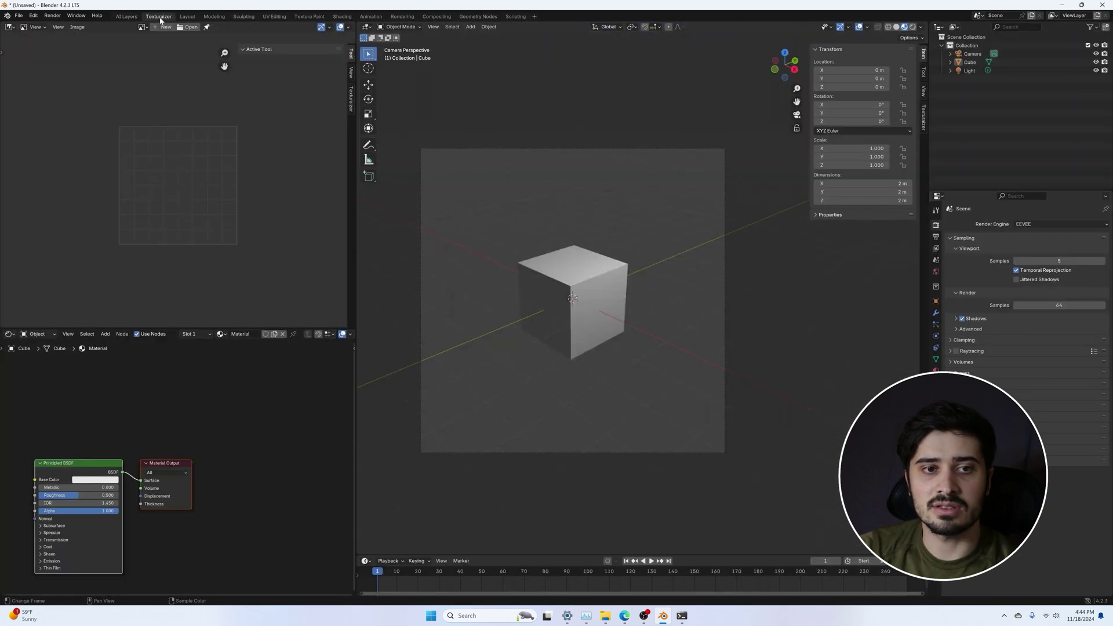
click(923, 116)
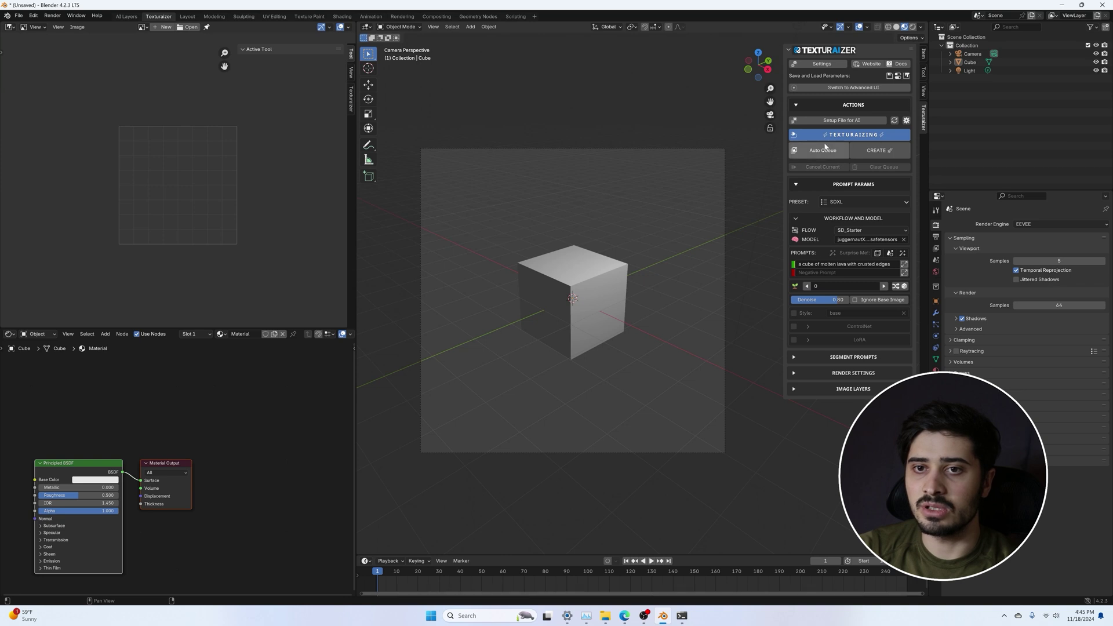
click(876, 150)
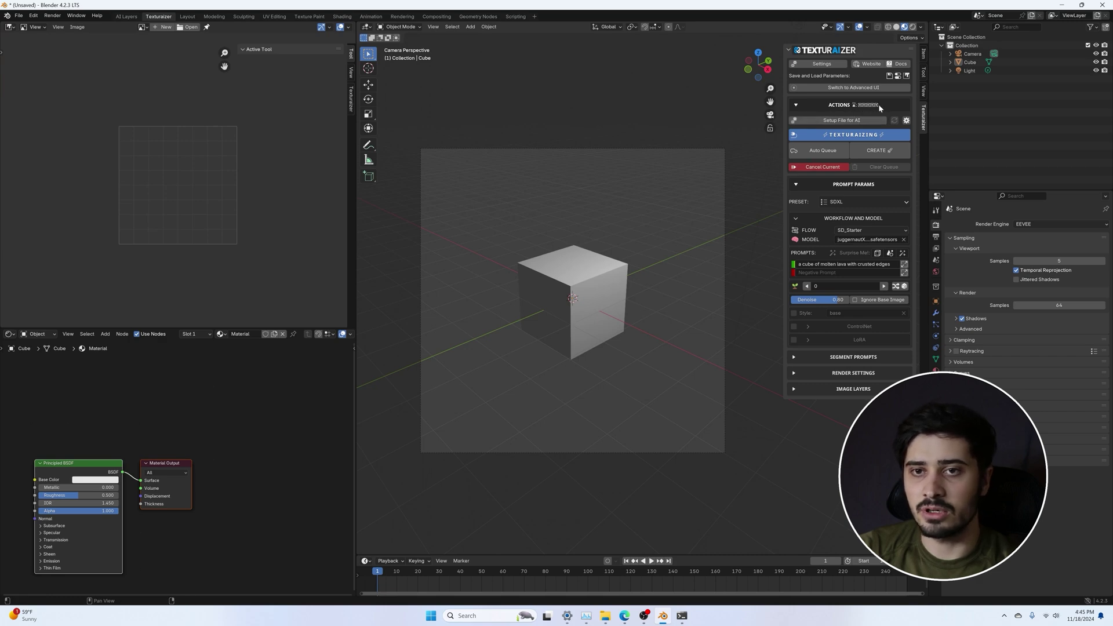
Switch to the ComfyUI console window to check the image generation progress, and return to Blender
key(alt+Tab)
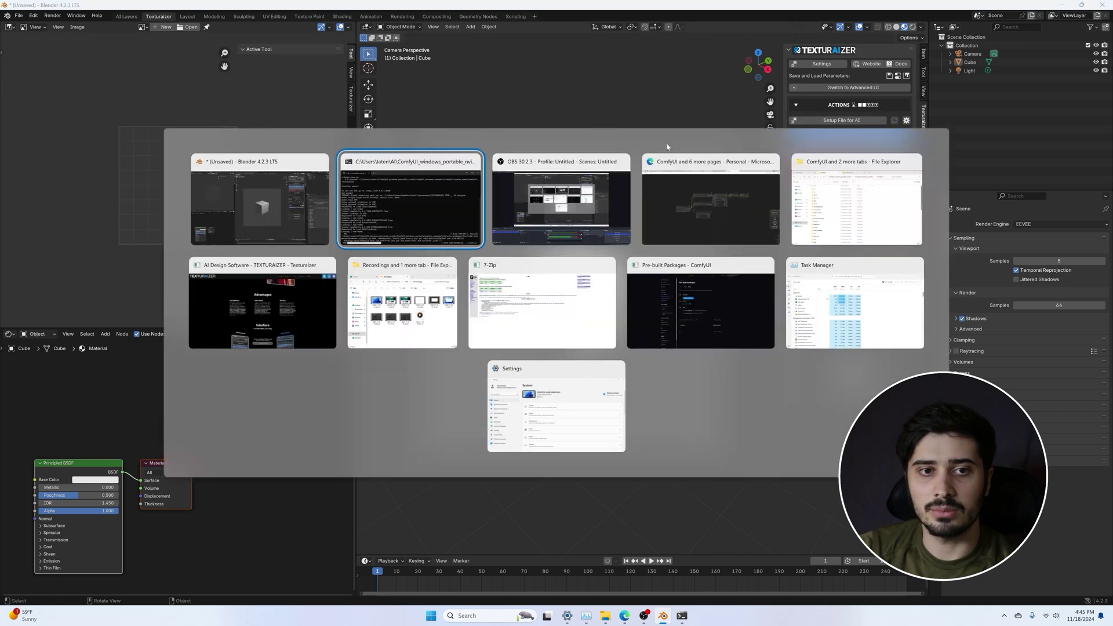
click(394, 197)
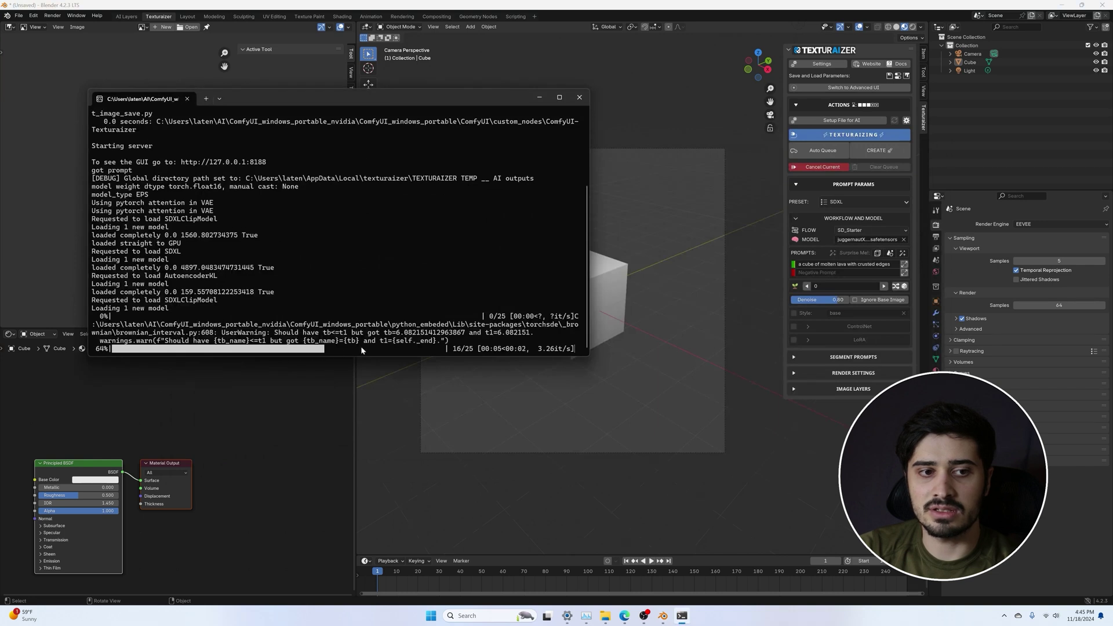
click(678, 227)
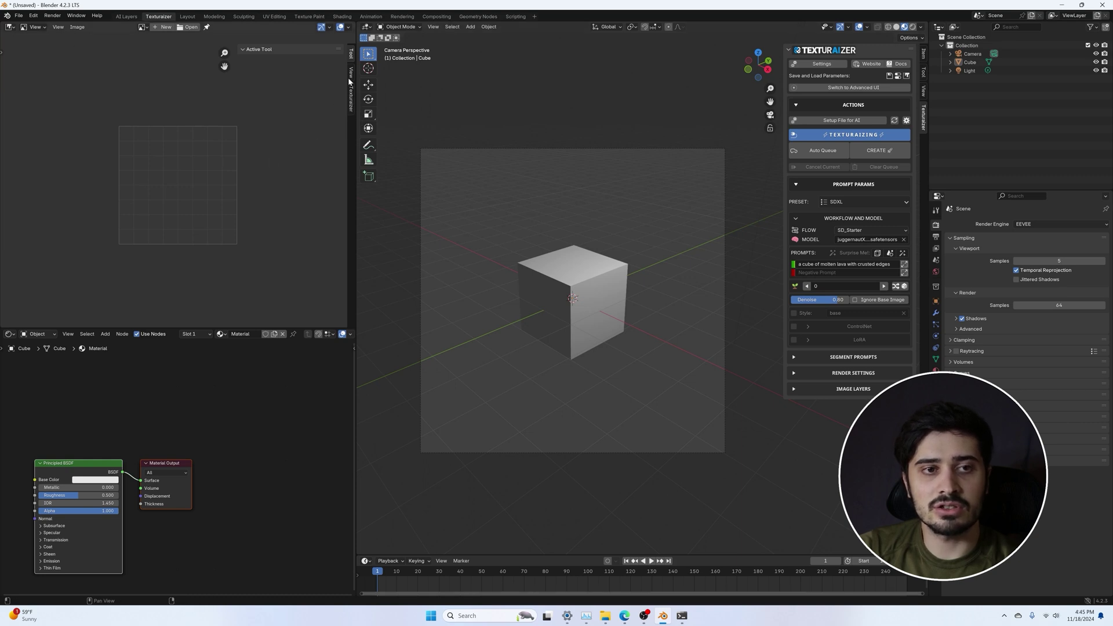
Open the Texturaizer sidebar panel in the Image Editor, narrow it and display the generated output image
click(349, 104)
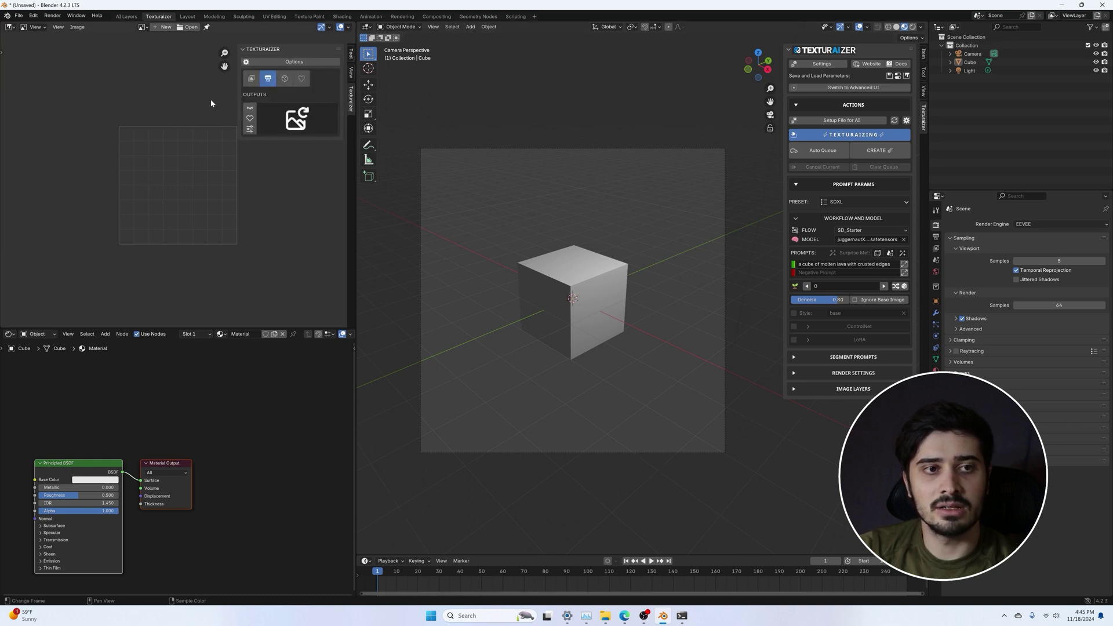
drag(273, 91, 276, 91)
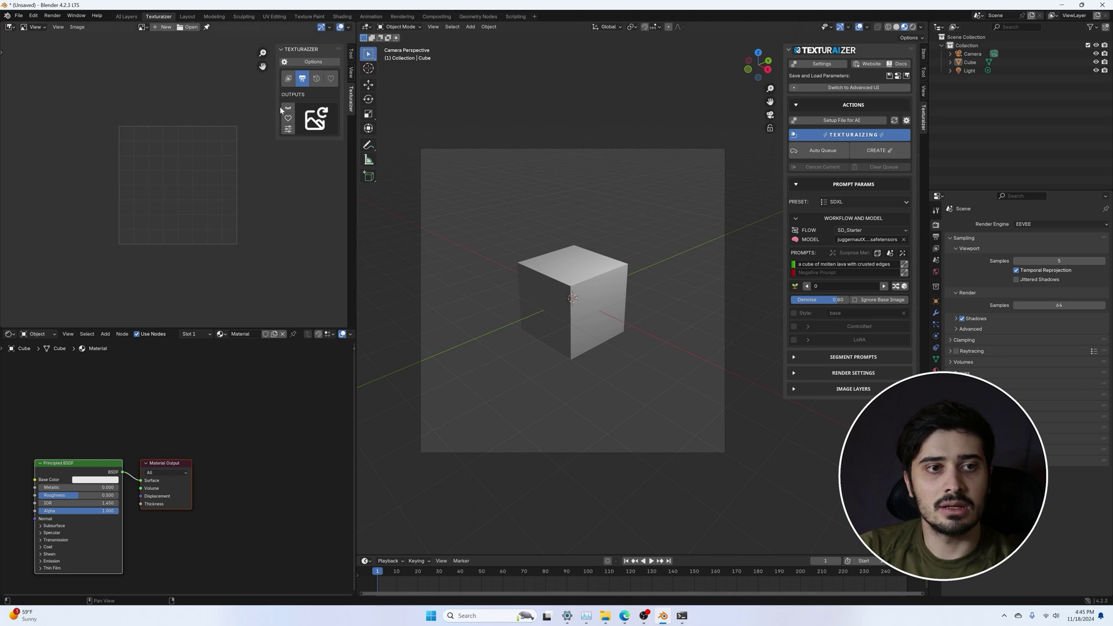
click(302, 81)
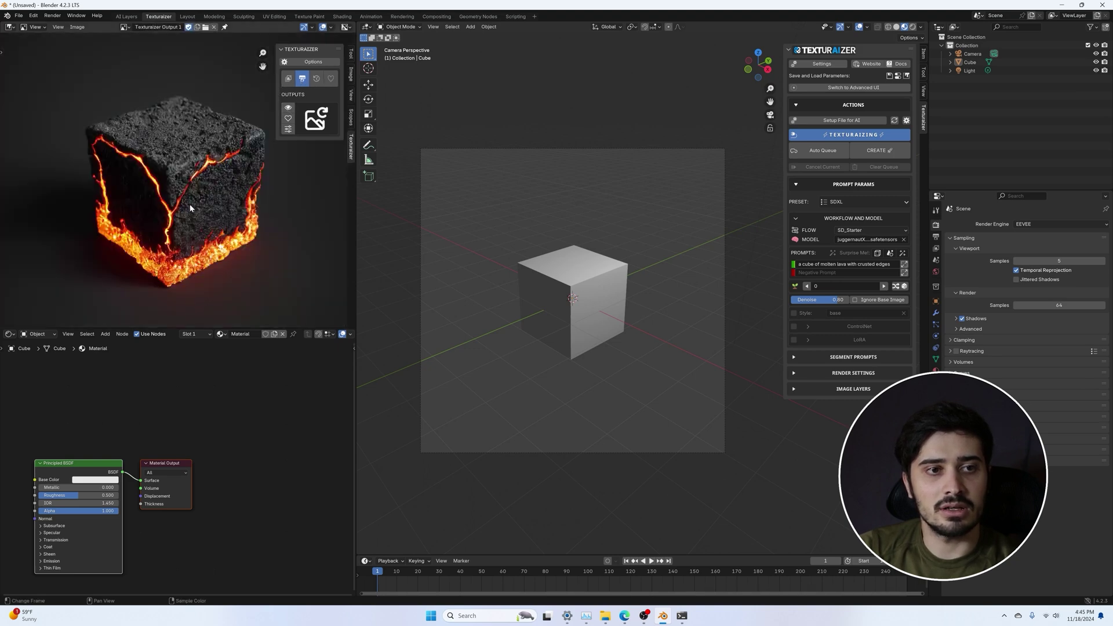
scroll(183, 166, down, 1)
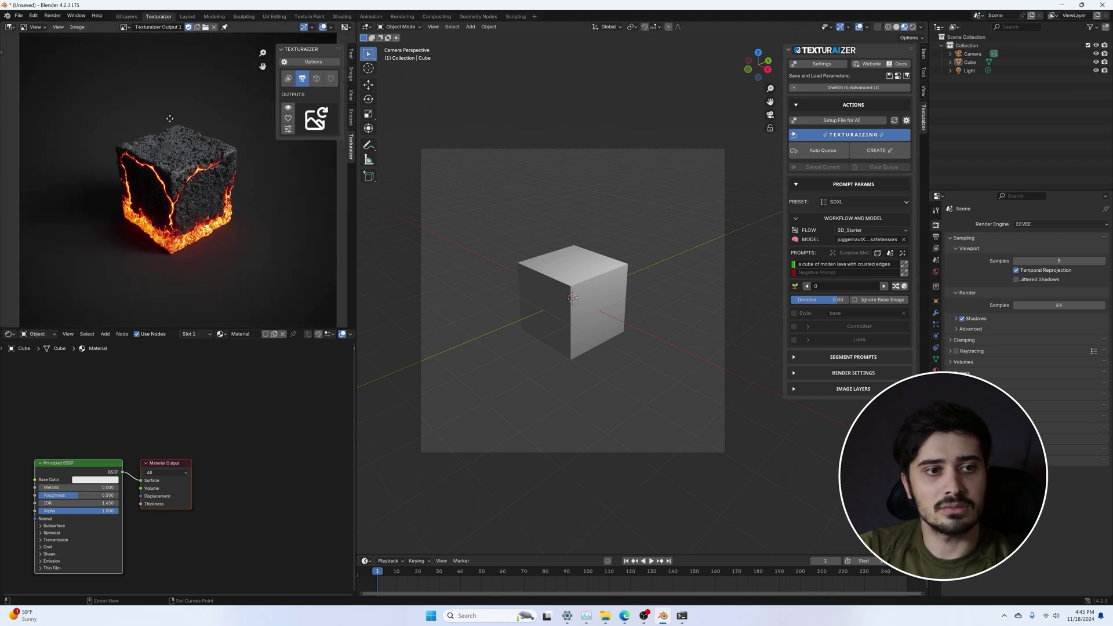
scroll(171, 113, down, 2)
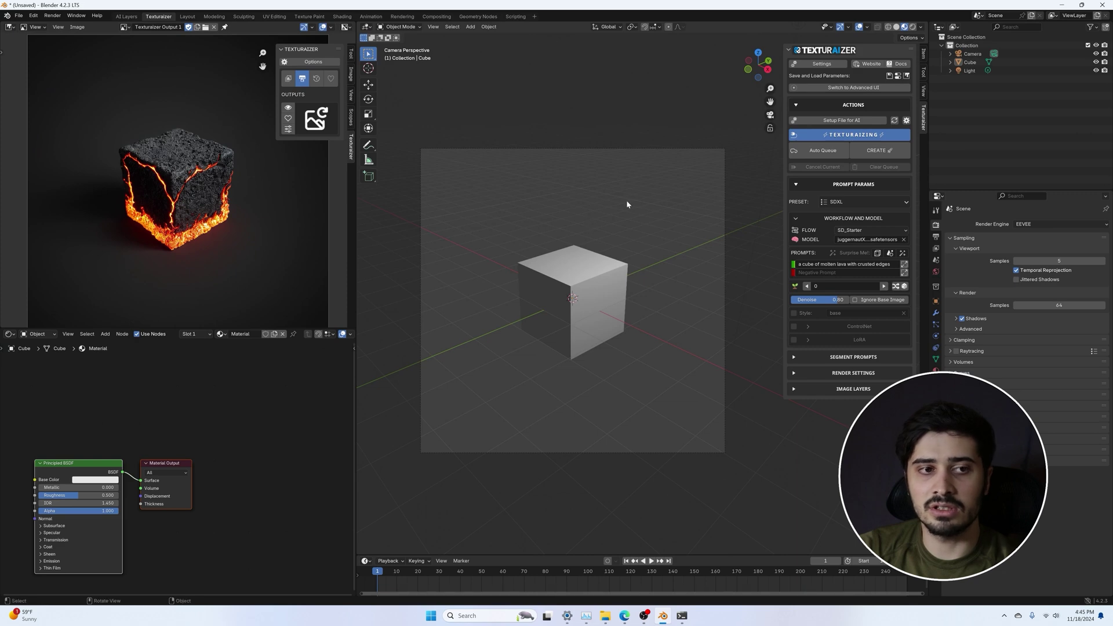
scroll(269, 191, down, 1)
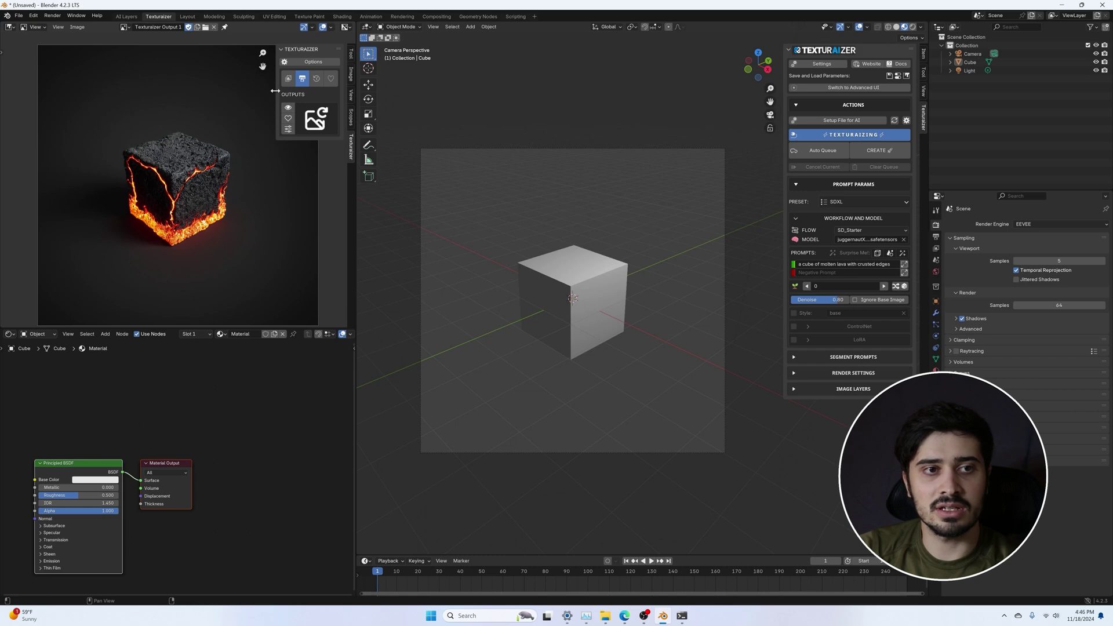
drag(275, 91, 285, 91)
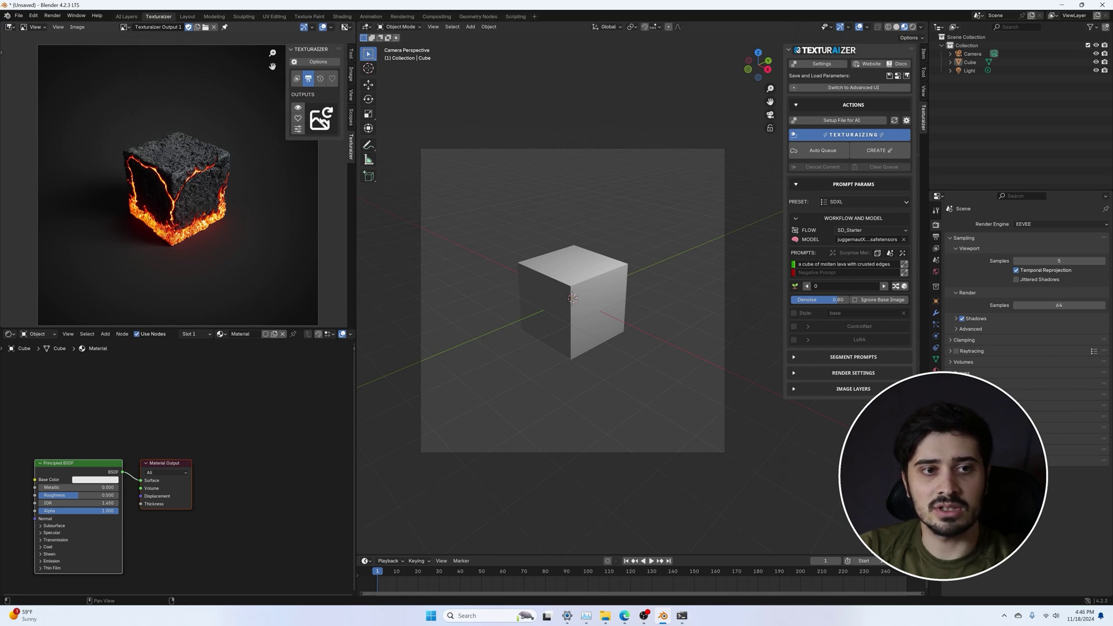
click(122, 29)
click(211, 100)
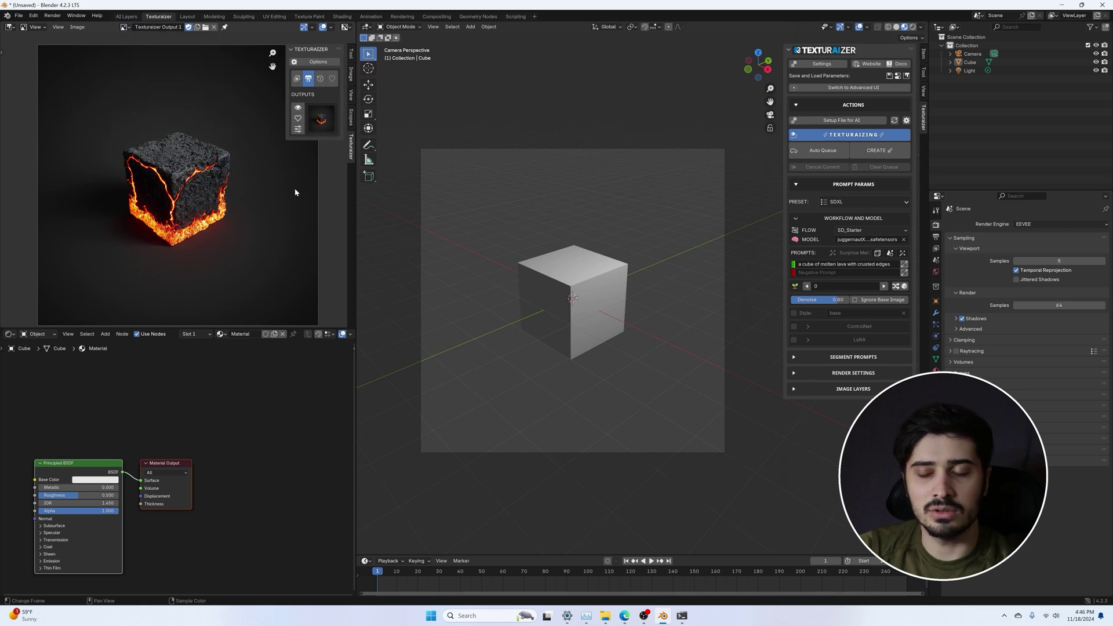
Look through the Image Editor's Texturaizer image categories and examine the Base generated layer against the cube in the viewport
click(320, 80)
click(333, 80)
click(297, 78)
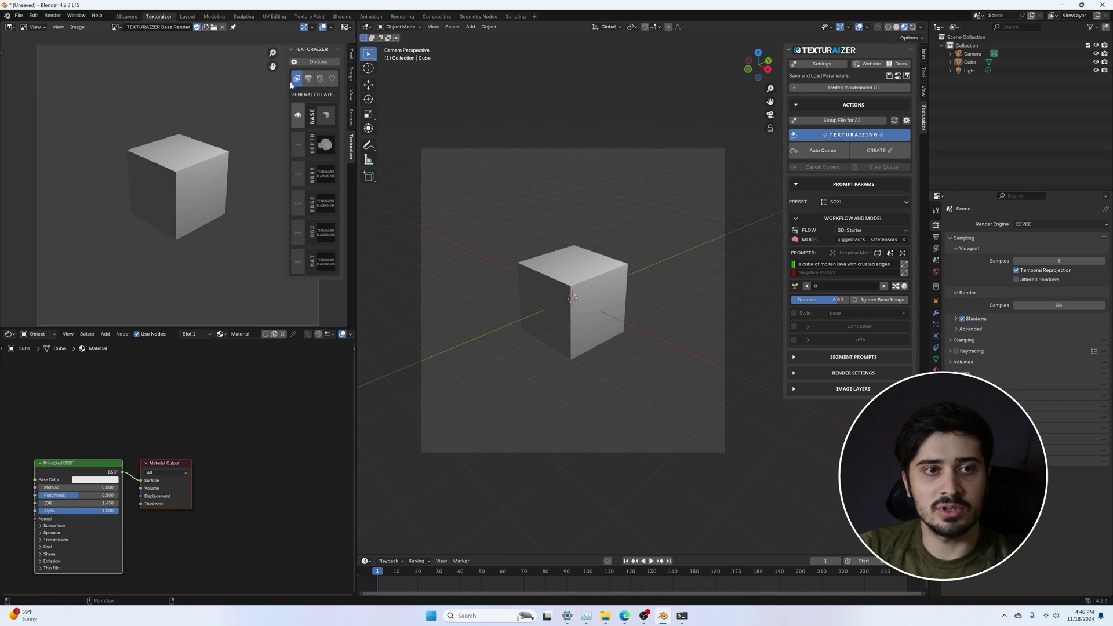
scroll(228, 139, down, 1)
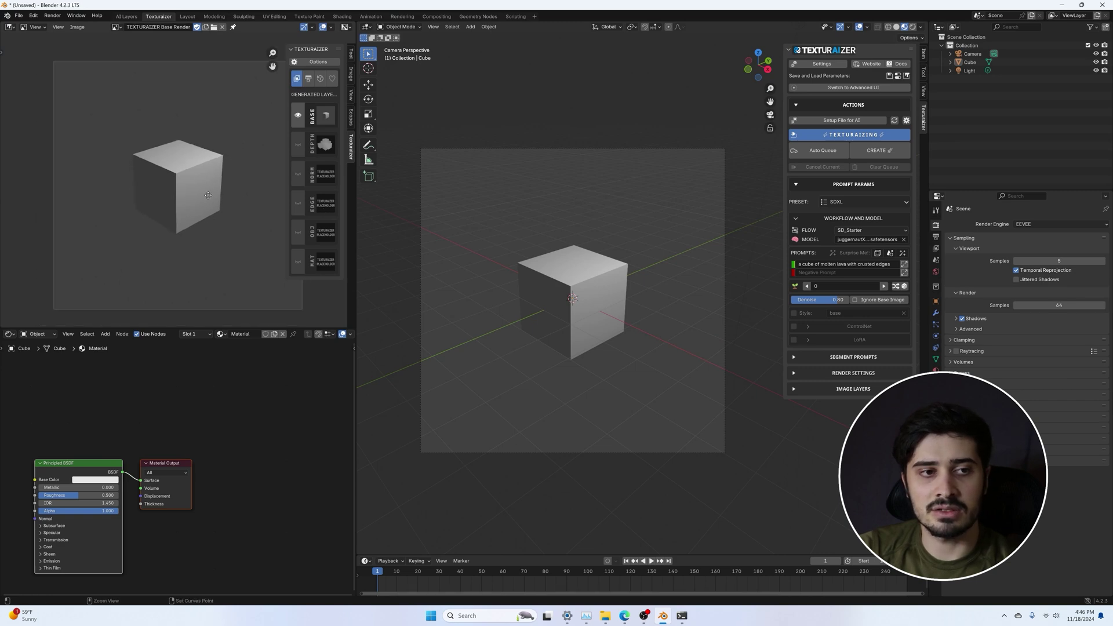
scroll(213, 191, up, 1)
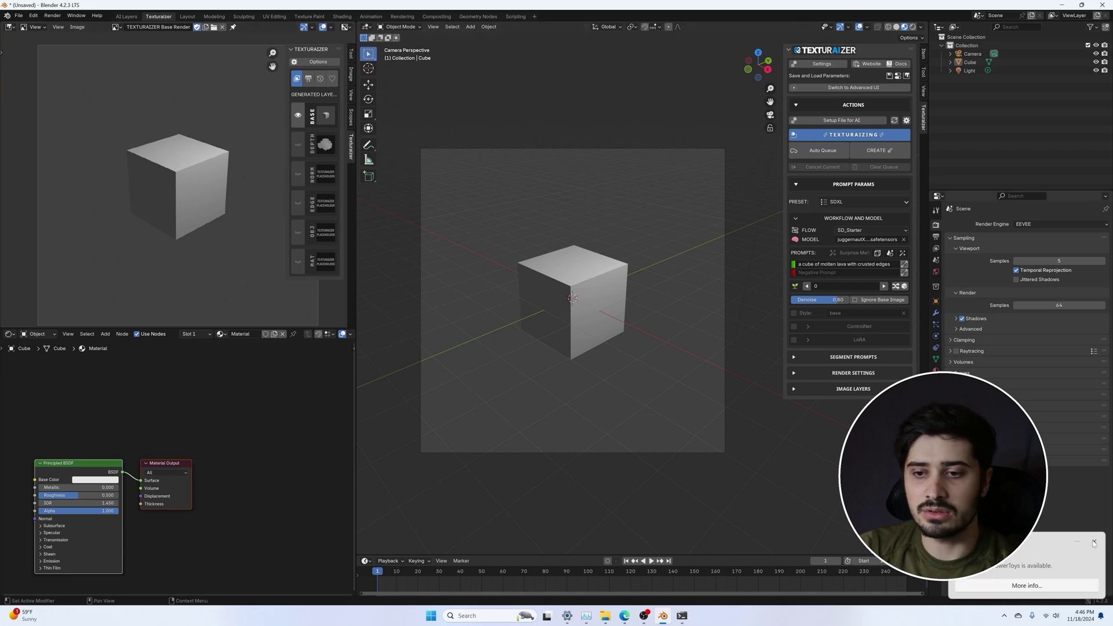
click(1094, 542)
click(213, 187)
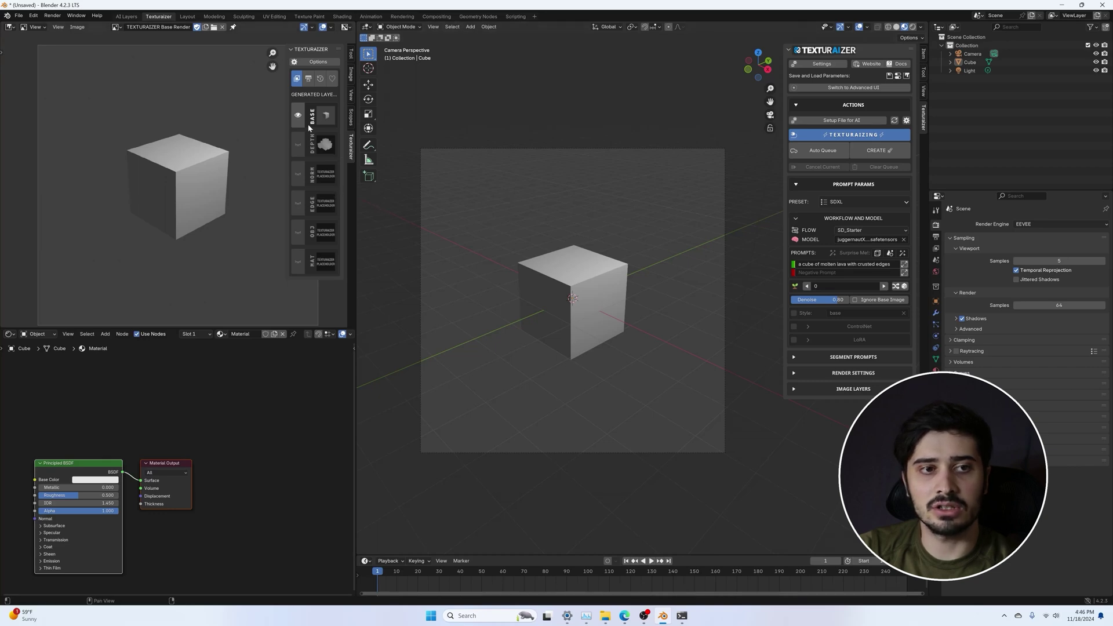
click(590, 287)
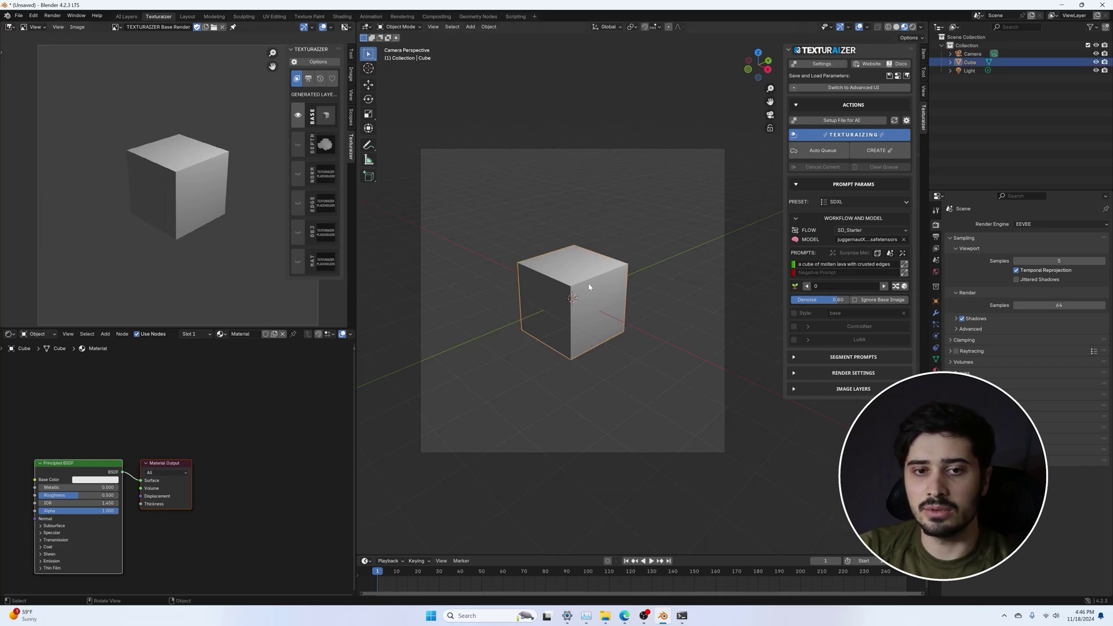
click(694, 253)
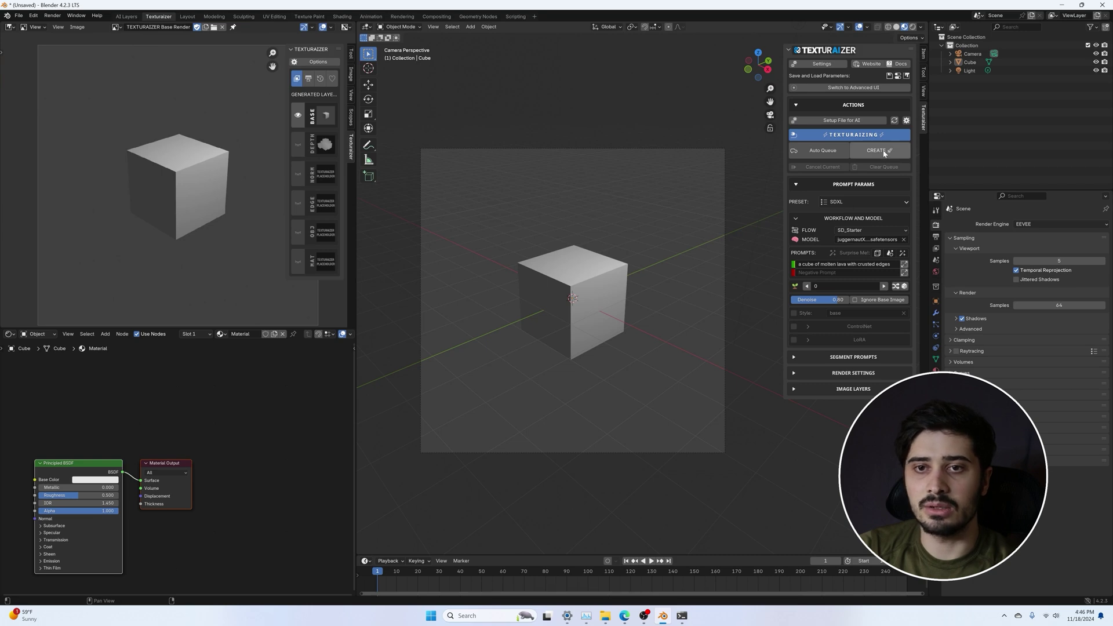
Scale the cube up within the camera frame, create a new AI image and display it from the Outputs category
click(603, 283)
key(s)
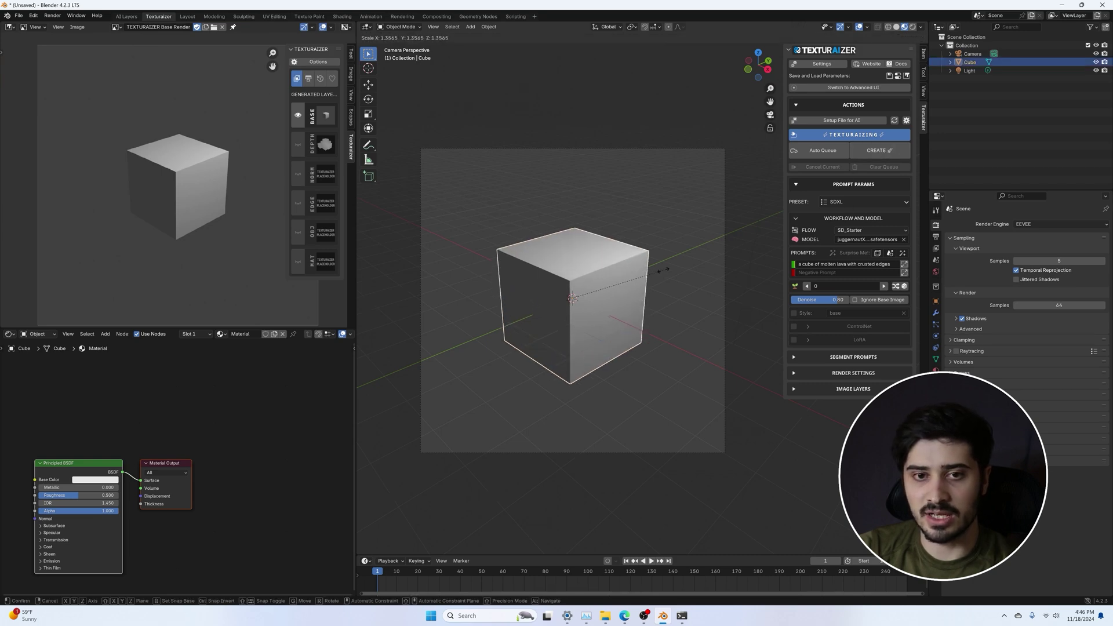
click(684, 256)
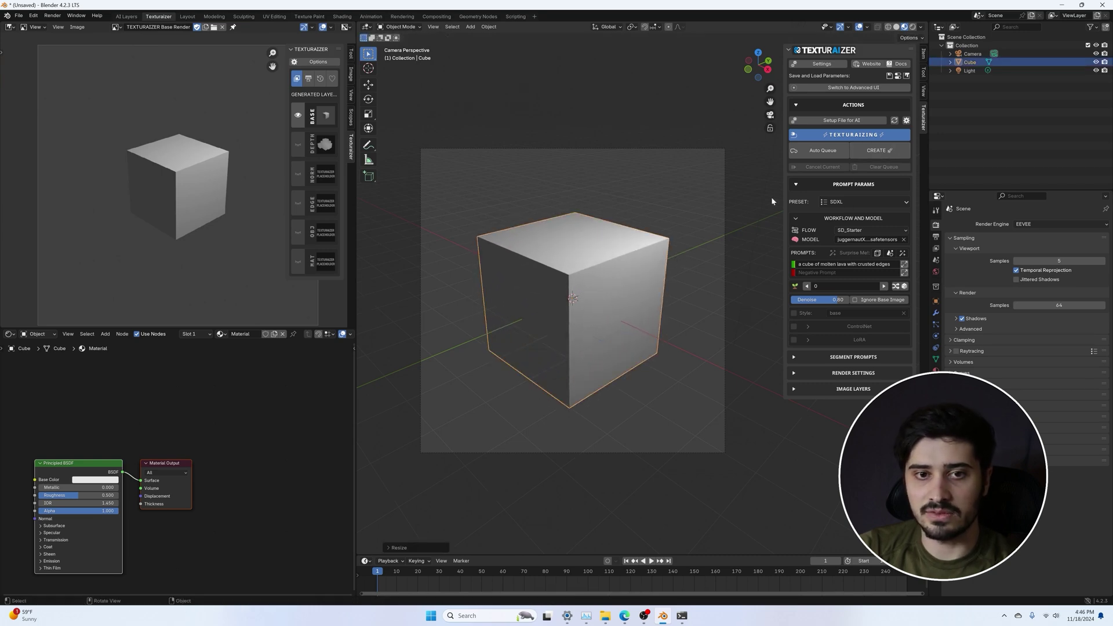
click(876, 150)
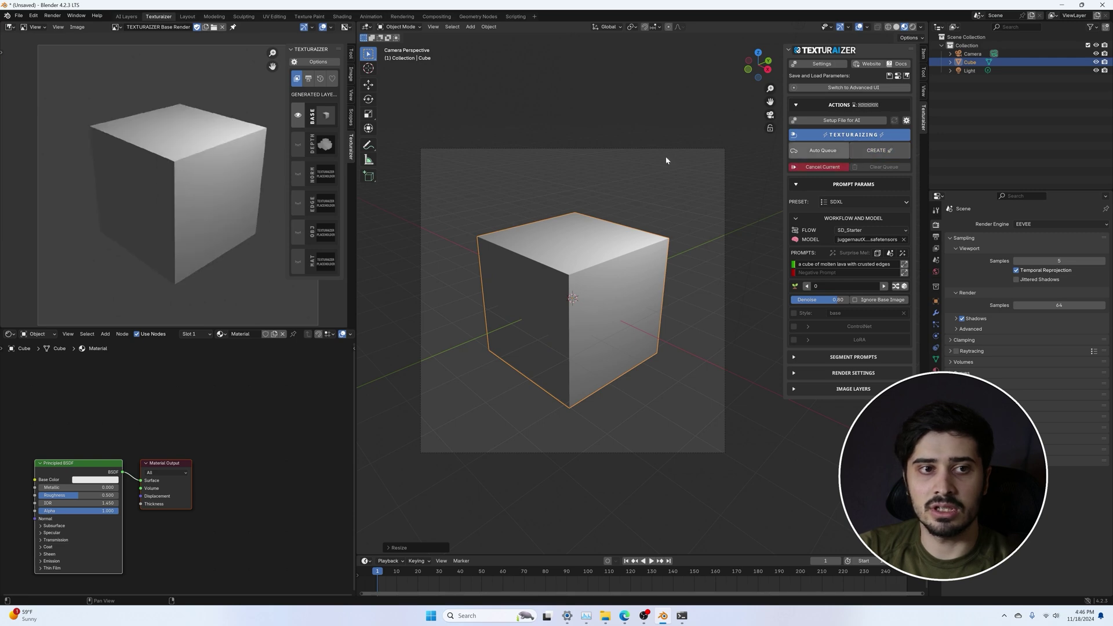
click(602, 183)
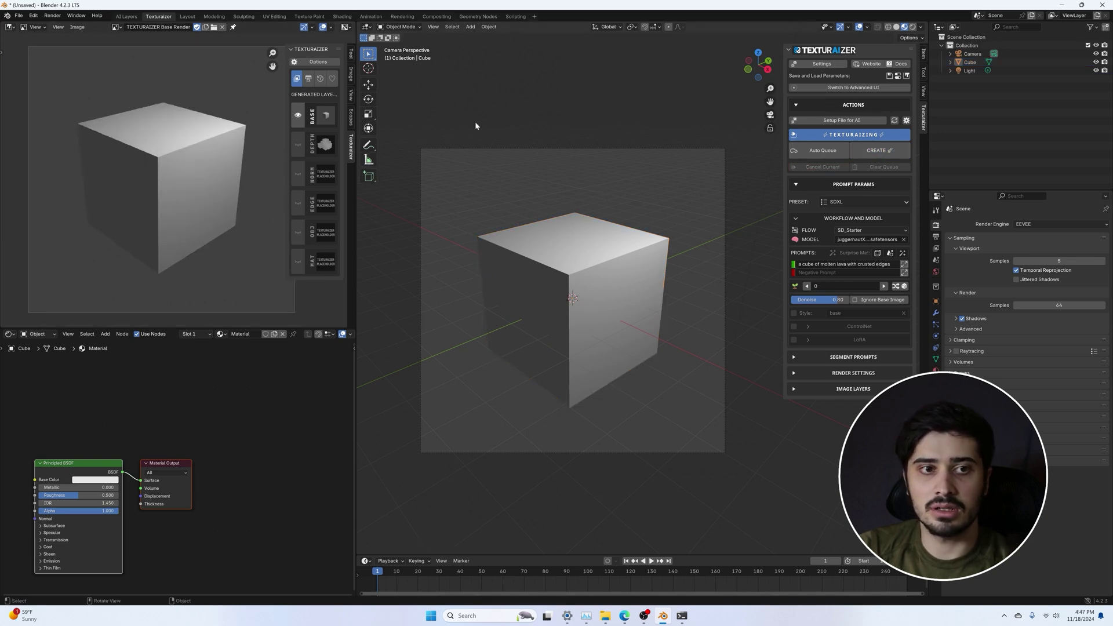
click(309, 82)
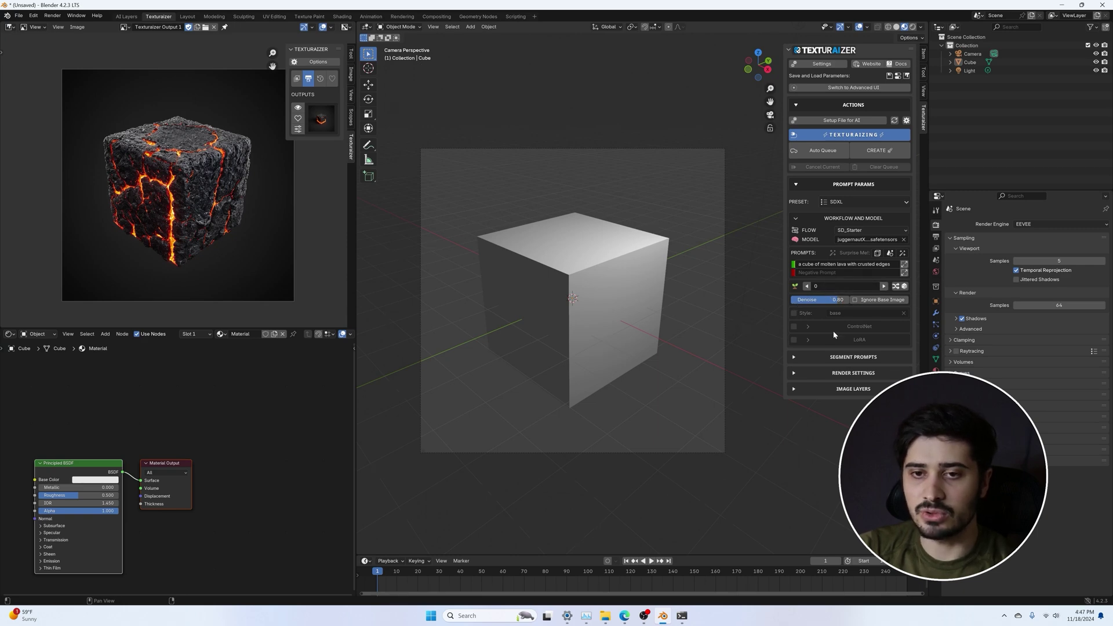
Create an AI image with the seed set to 1, and create another one with Denoise lowered to 0.19
click(883, 286)
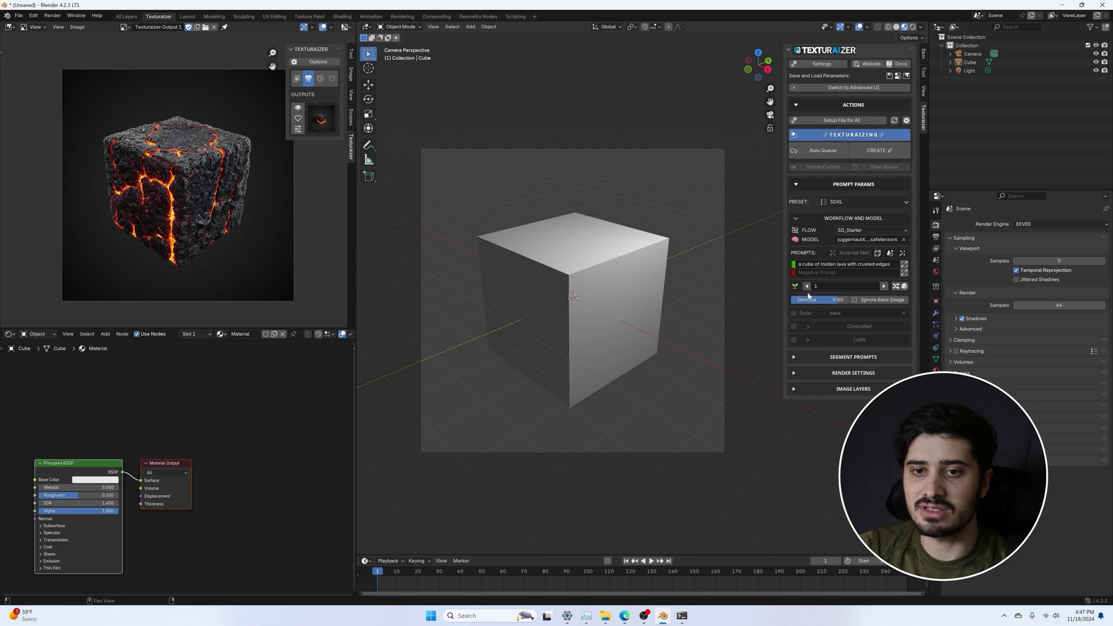
click(871, 151)
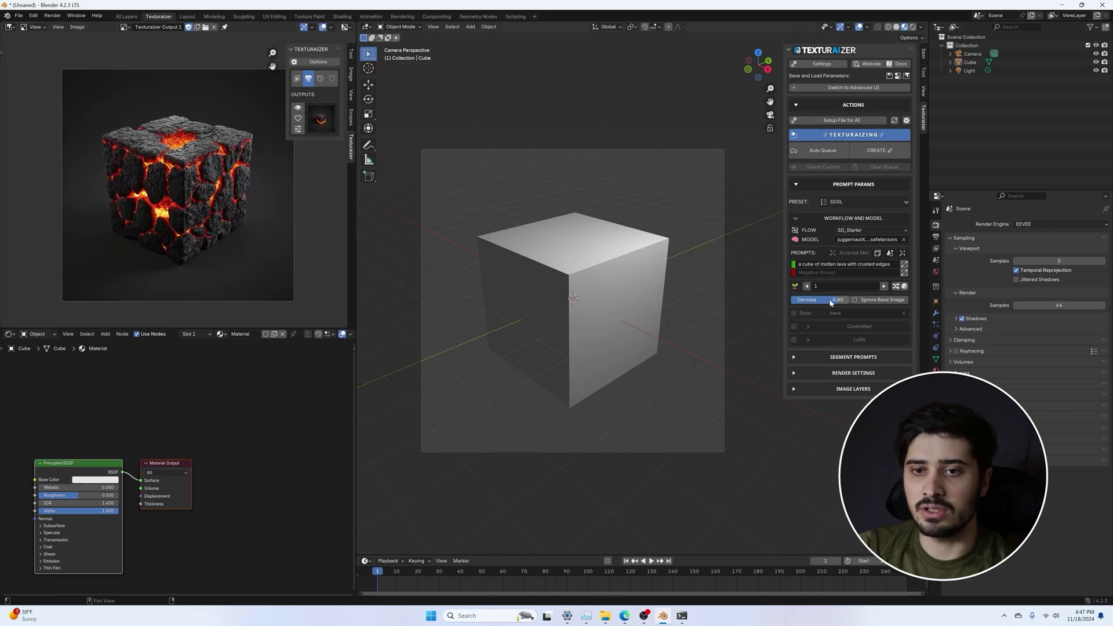
mouse_move(840, 302)
mouse_down()
mouse_move(793, 302)
mouse_move(845, 302)
mouse_move(805, 301)
mouse_move(832, 300)
mouse_up()
click(869, 153)
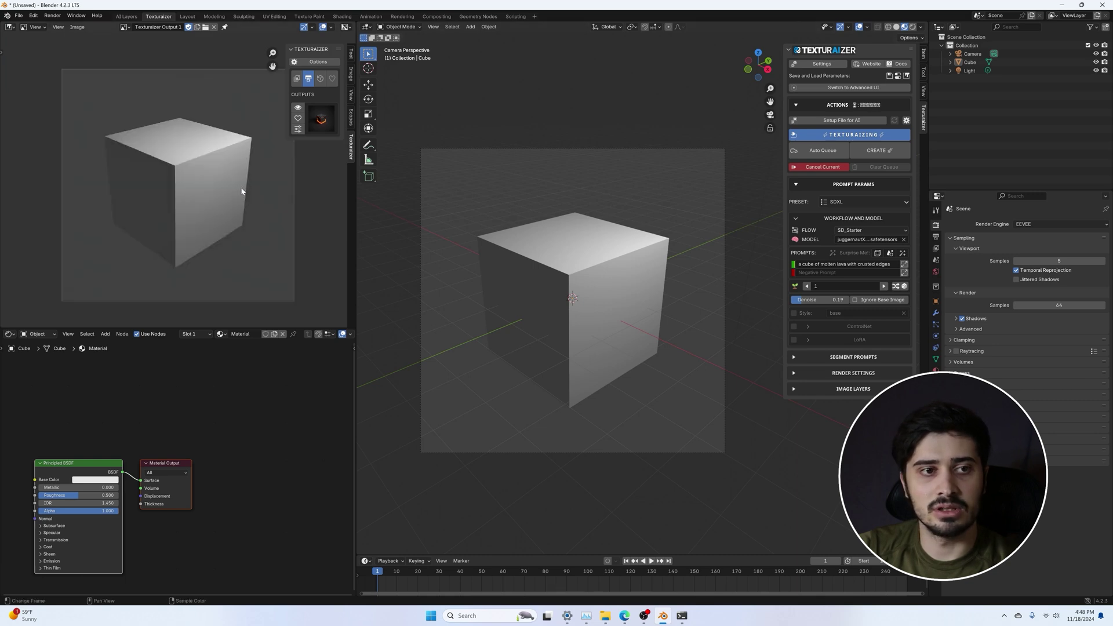
Set Denoise to 0.80, create the AI image again and compare the Base layer with the output
drag(806, 300, 832, 300)
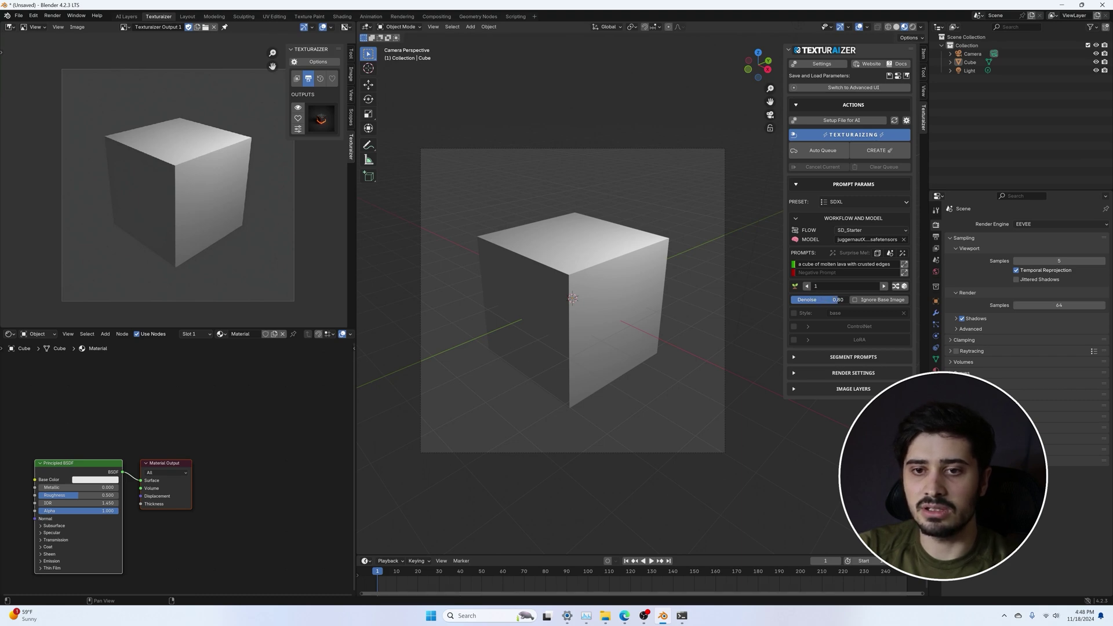
drag(836, 300, 836, 301)
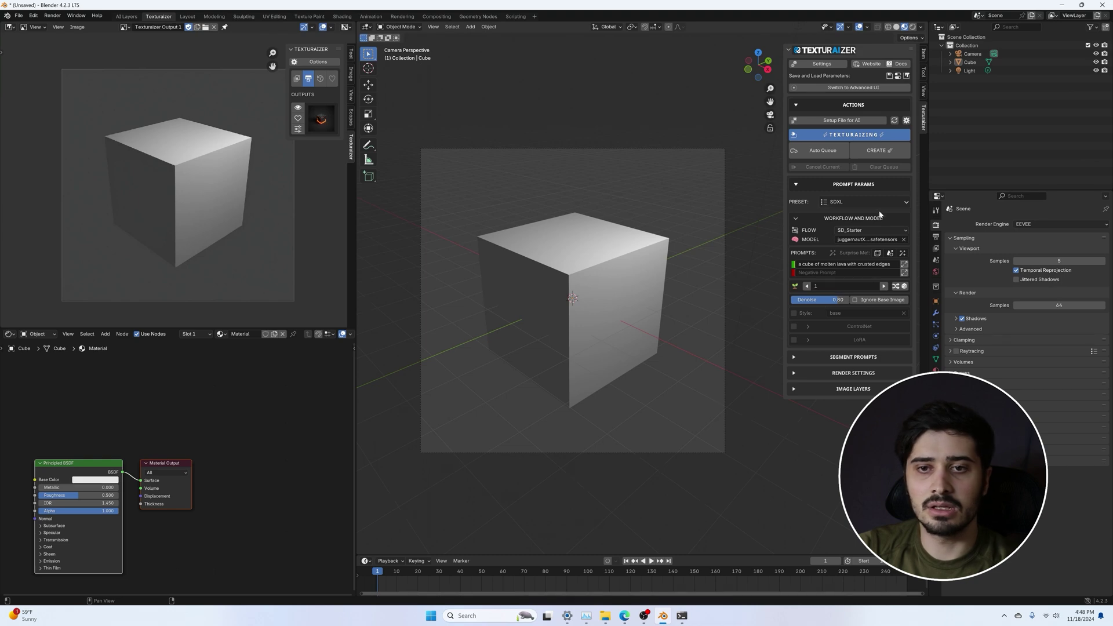
click(876, 157)
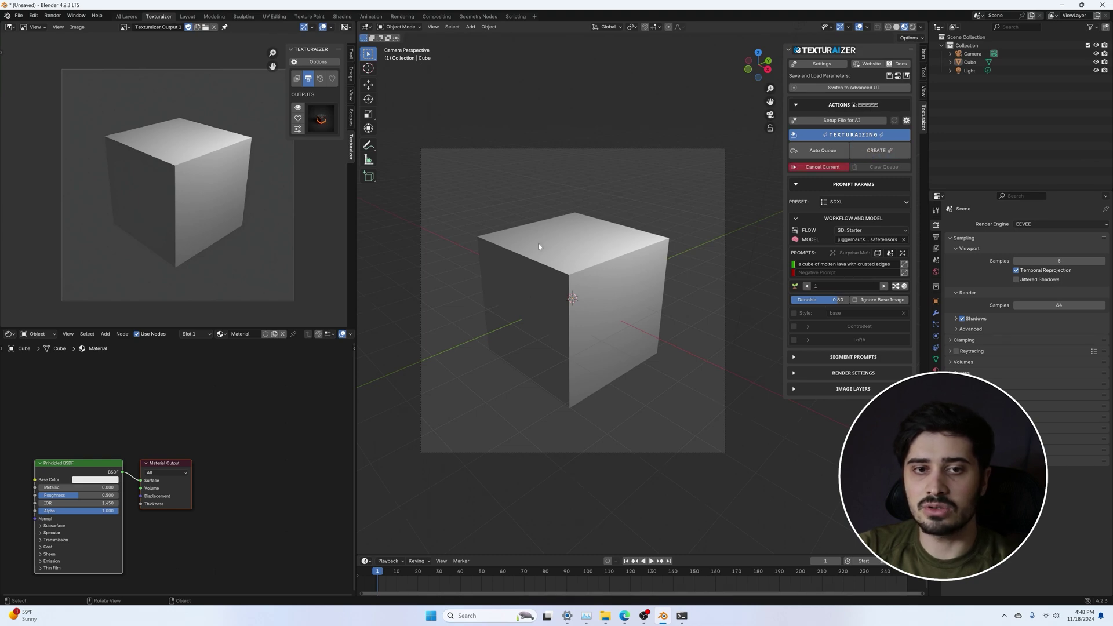
click(297, 78)
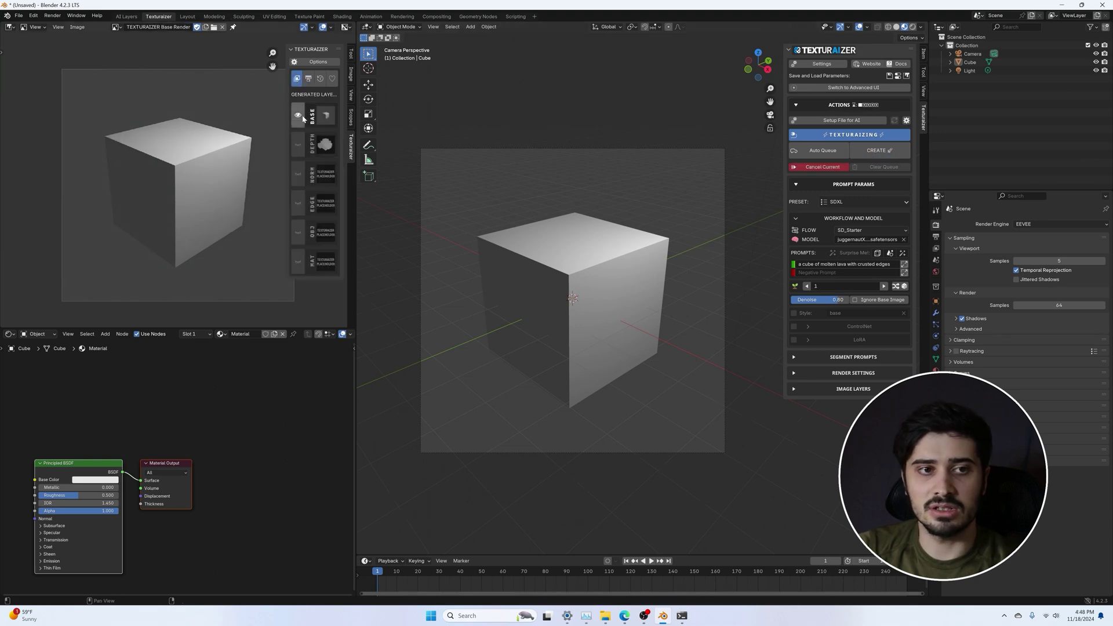
click(309, 78)
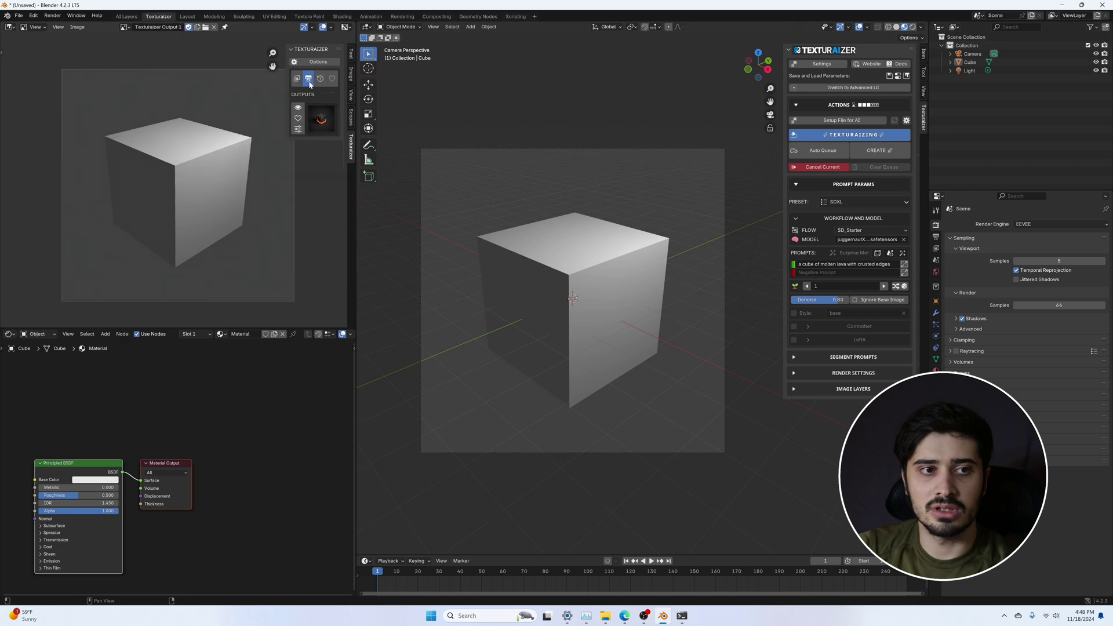
click(298, 106)
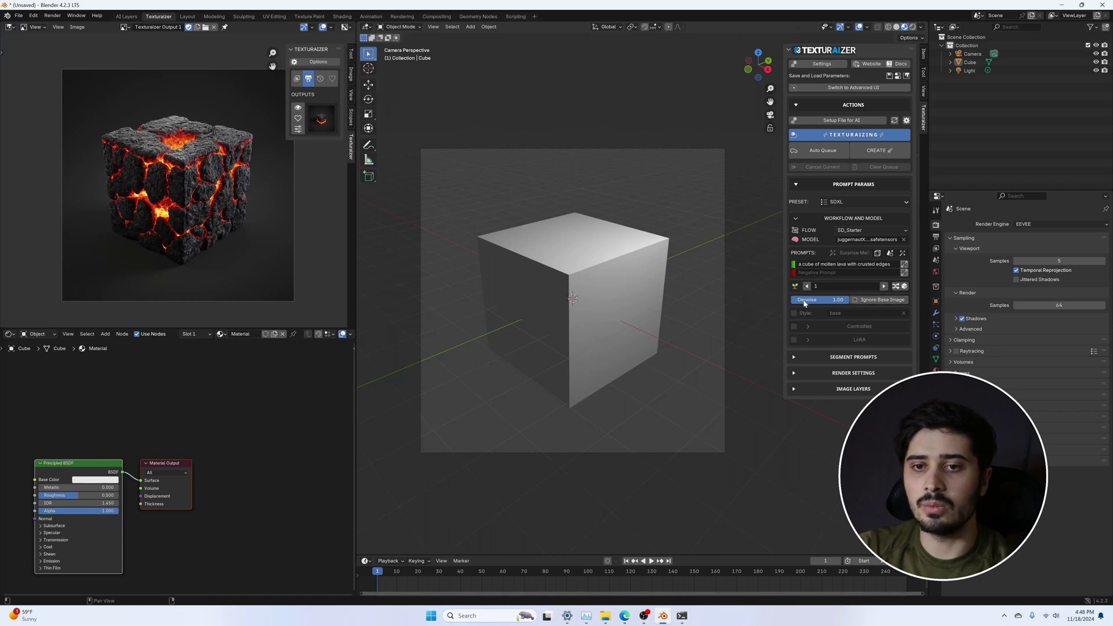
With Denoise at 1.00, enable Ignore Base Image, create another AI image and display it from the Outputs category
click(864, 303)
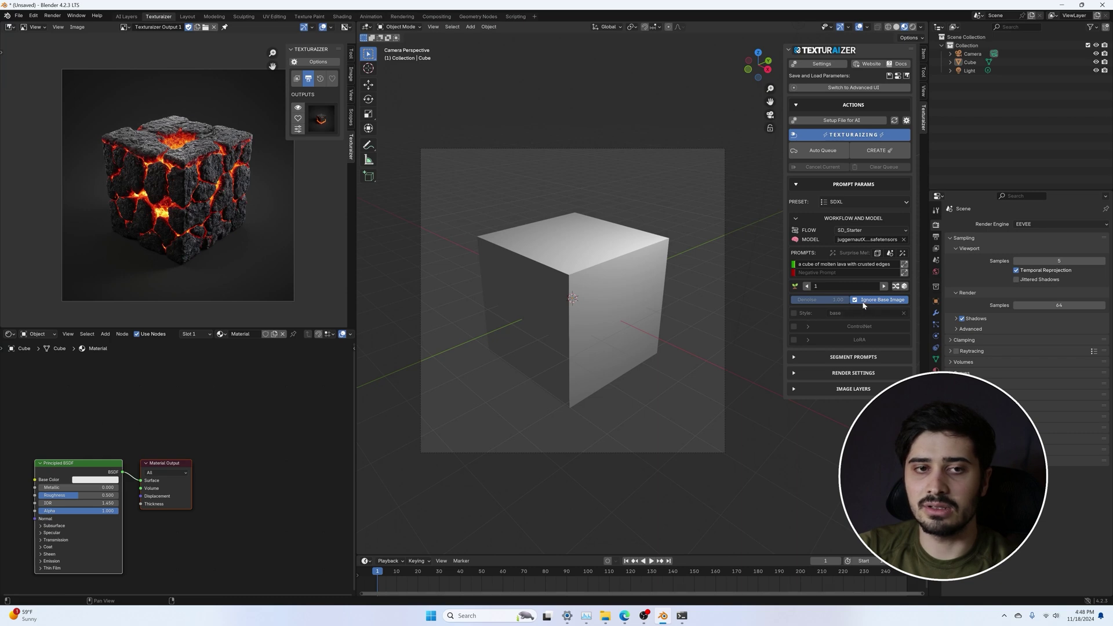
click(297, 78)
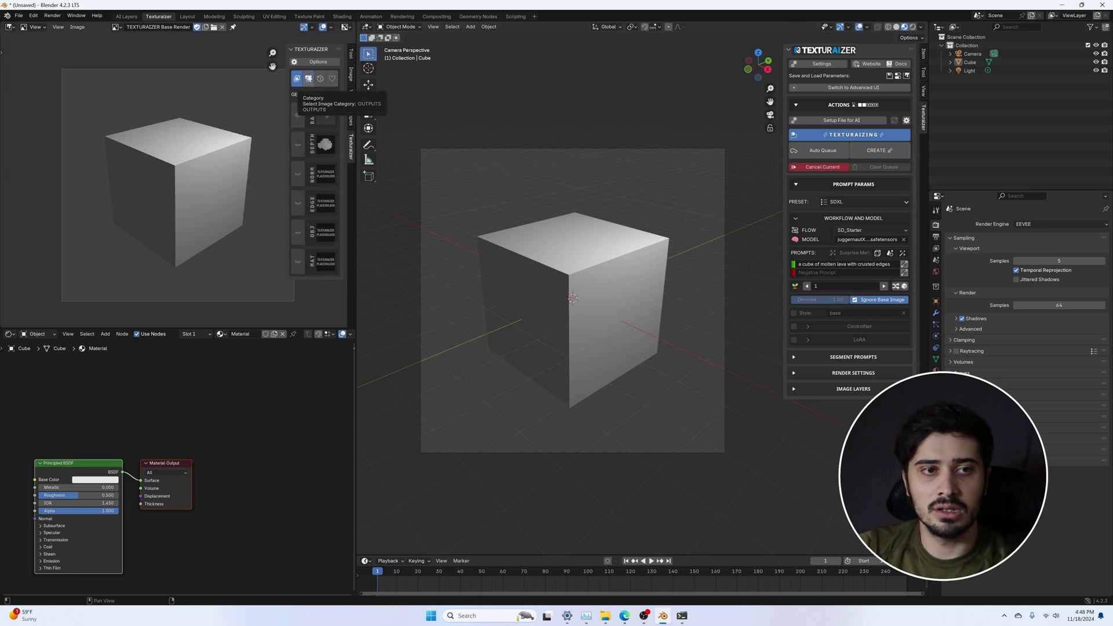
click(309, 78)
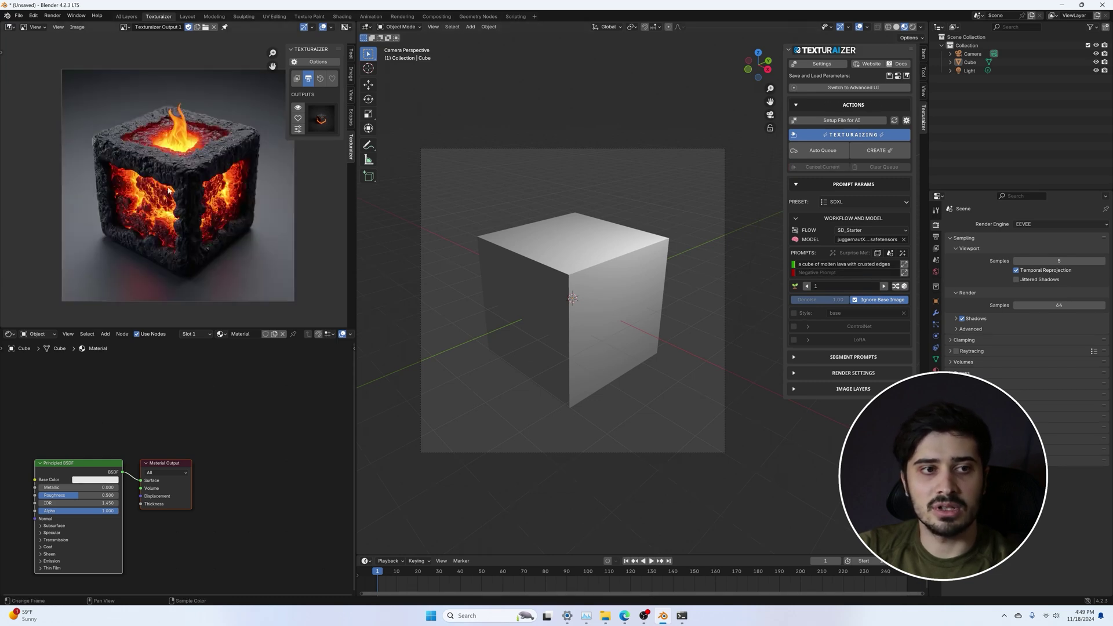
Scale the cube down within the camera frame and create a new AI image with the seed set to 2
click(641, 268)
key(s)
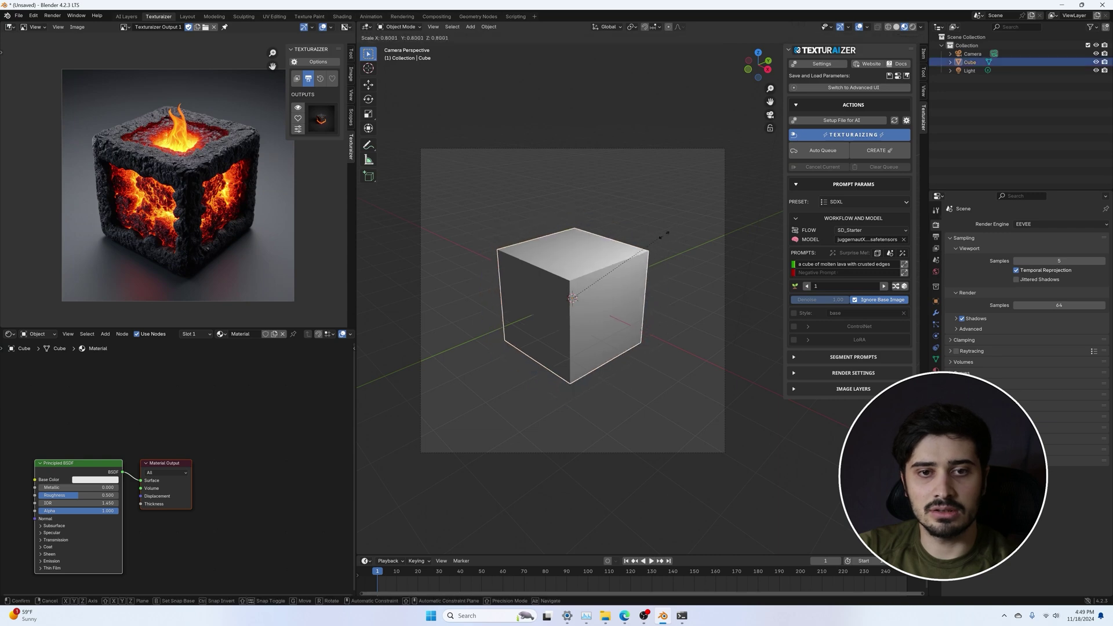
click(637, 255)
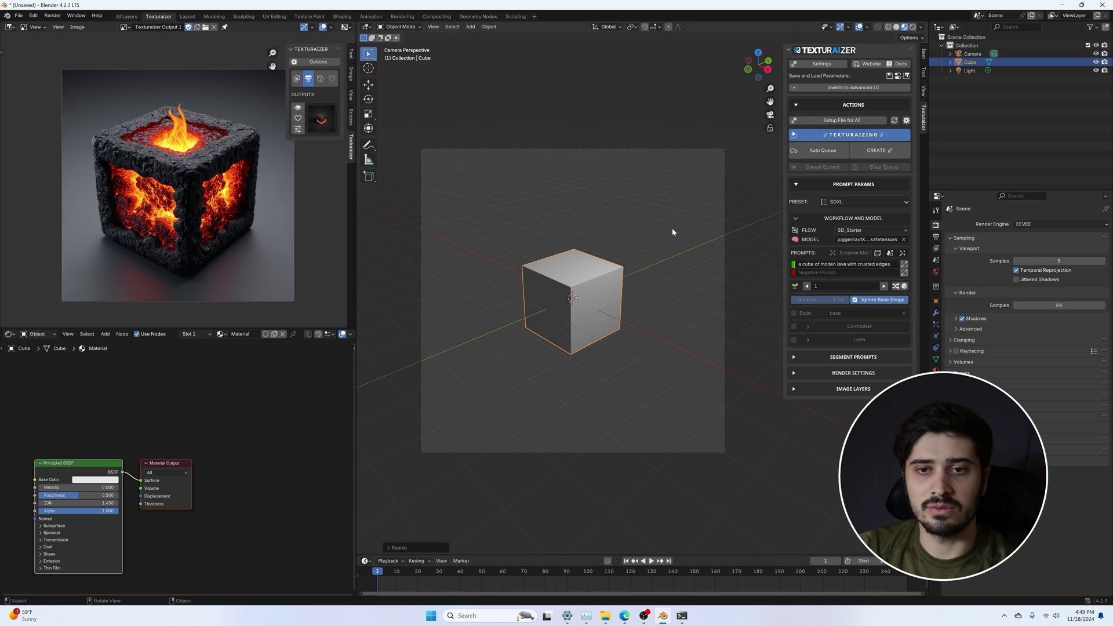
click(883, 286)
click(879, 150)
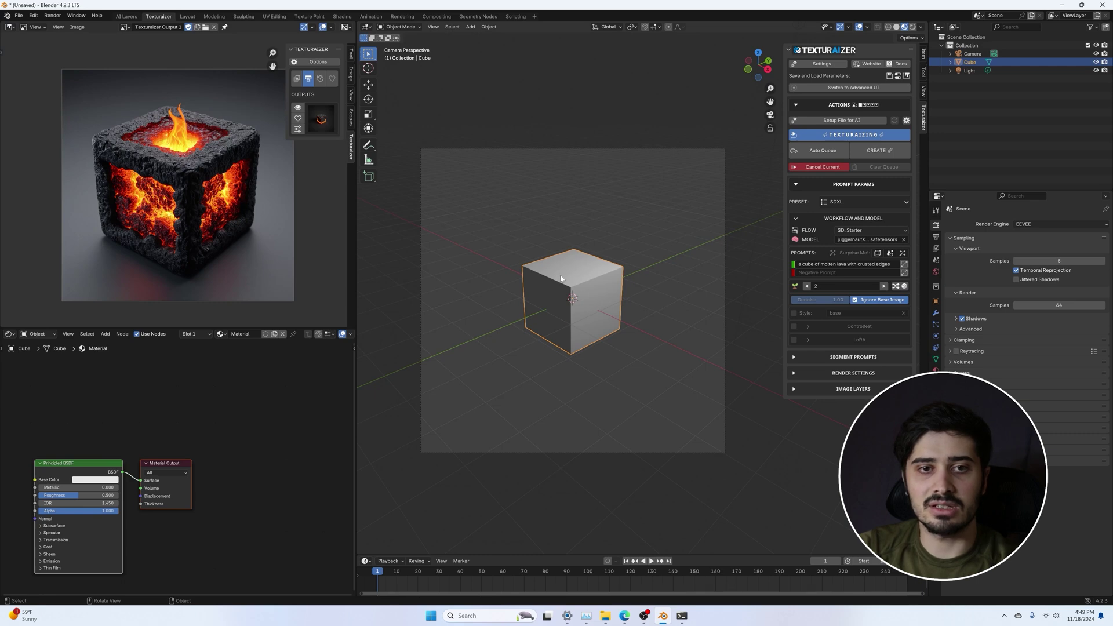
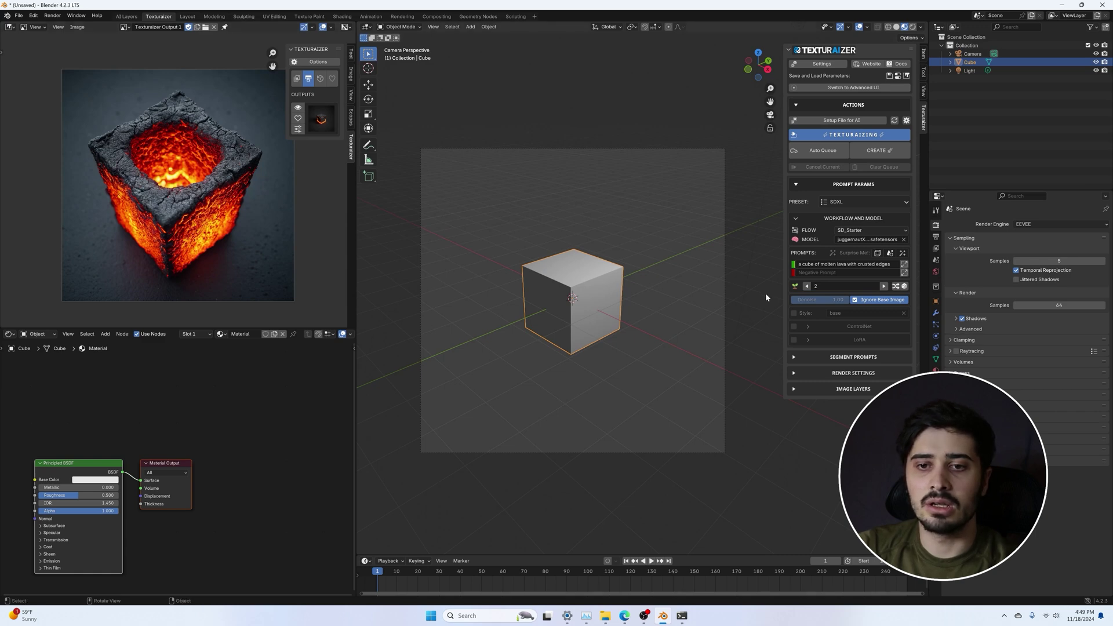
Scale the cube back up, enable ControlNet and add a Depth ControlNet to it
key(s)
click(522, 344)
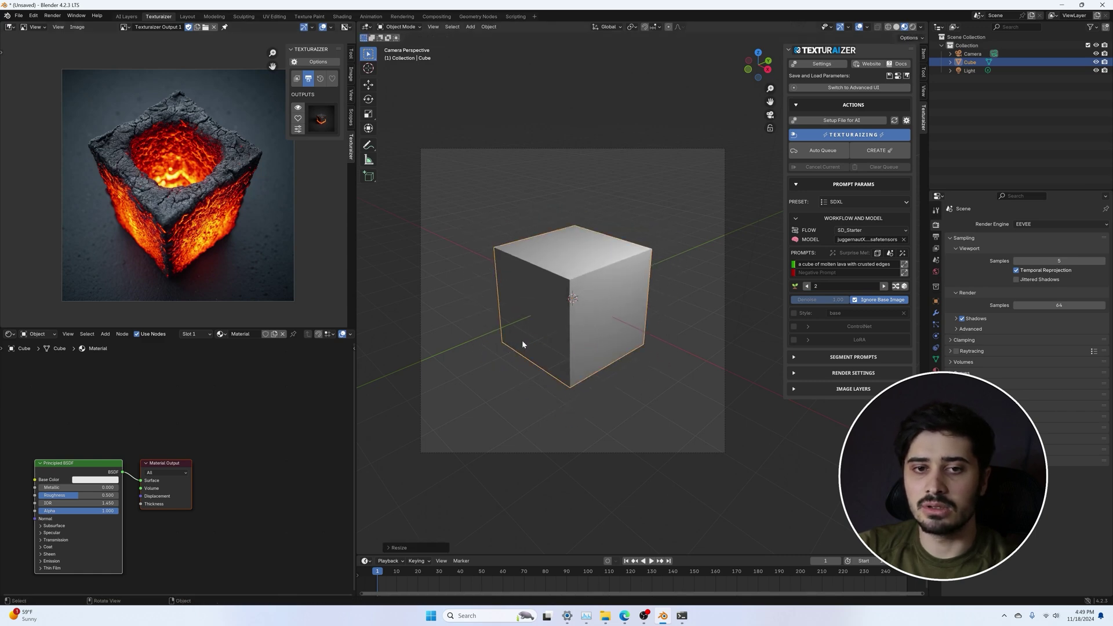
click(808, 326)
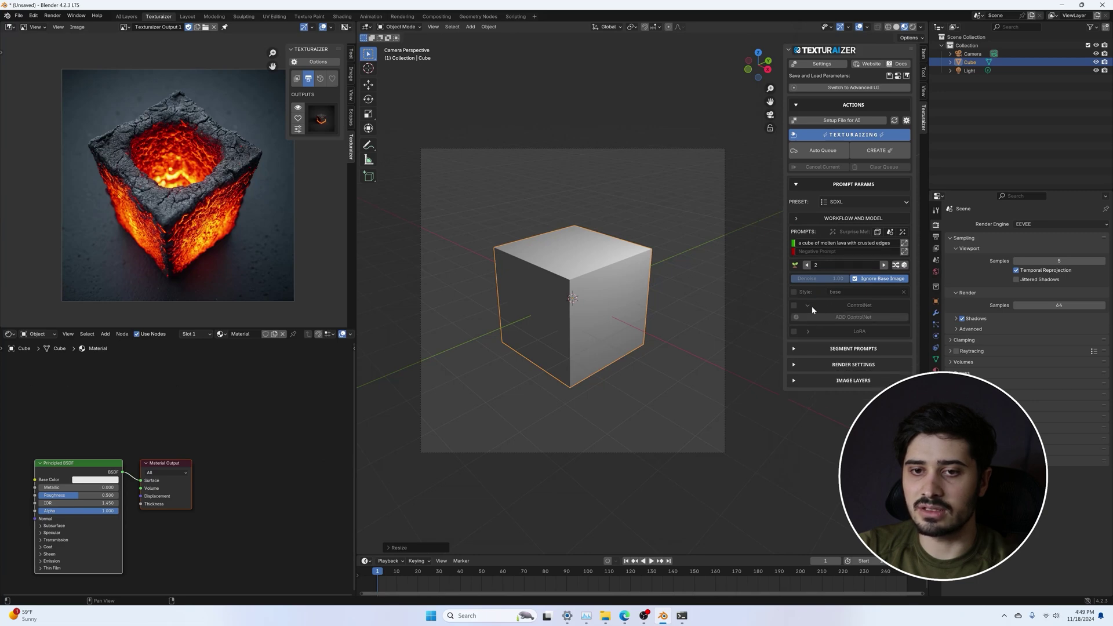
click(793, 306)
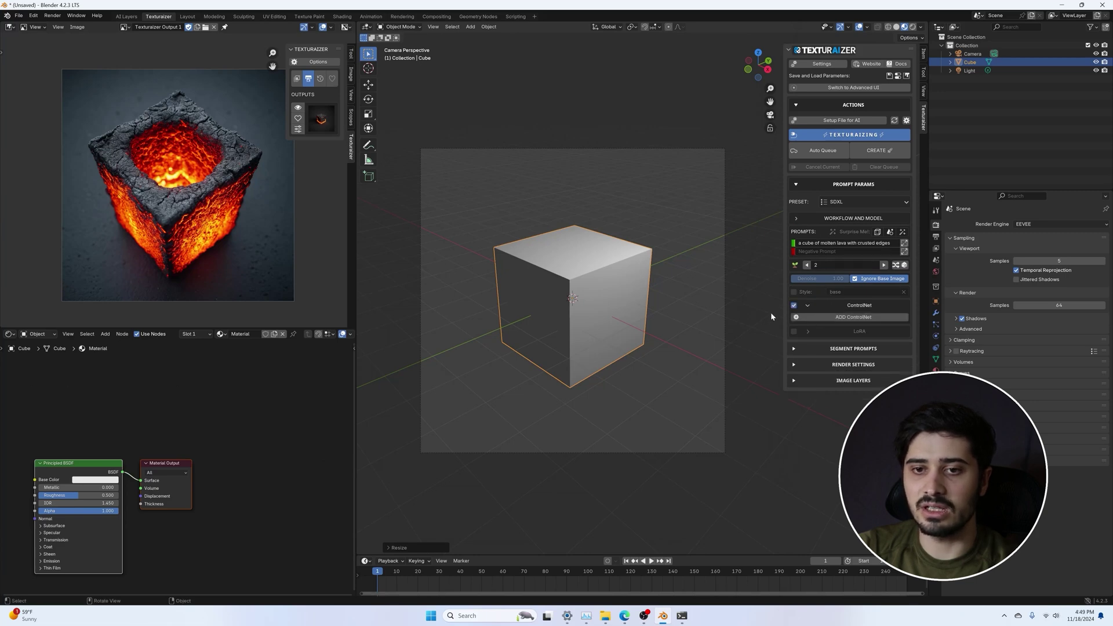
click(818, 318)
click(840, 332)
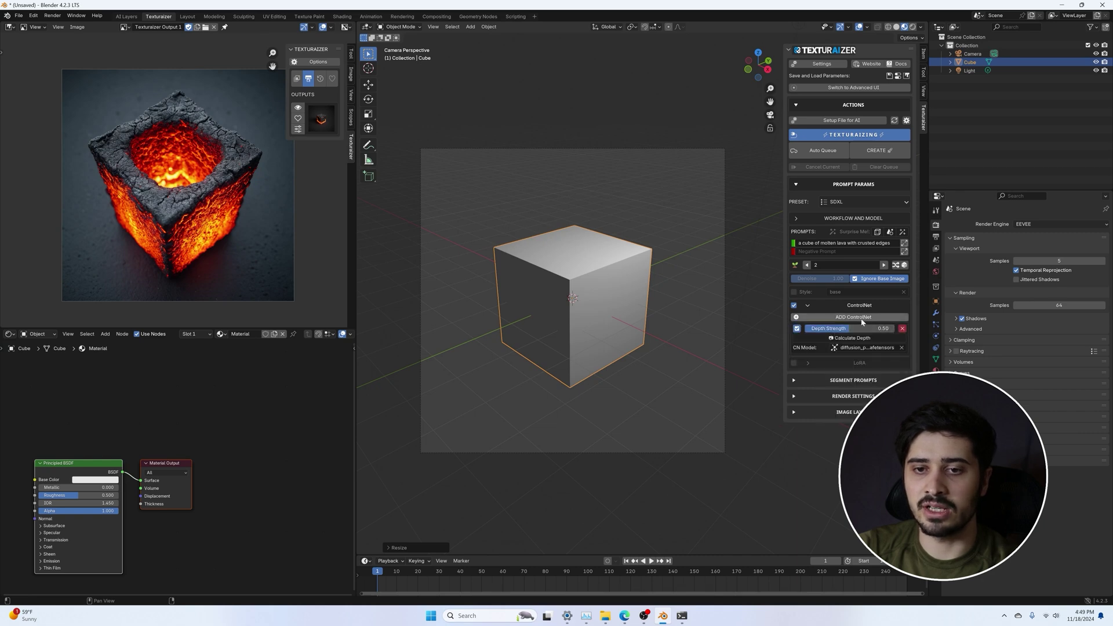
Create an AI image guided by the Depth ControlNet, checking the generated Depth layer and the resulting output image
click(296, 79)
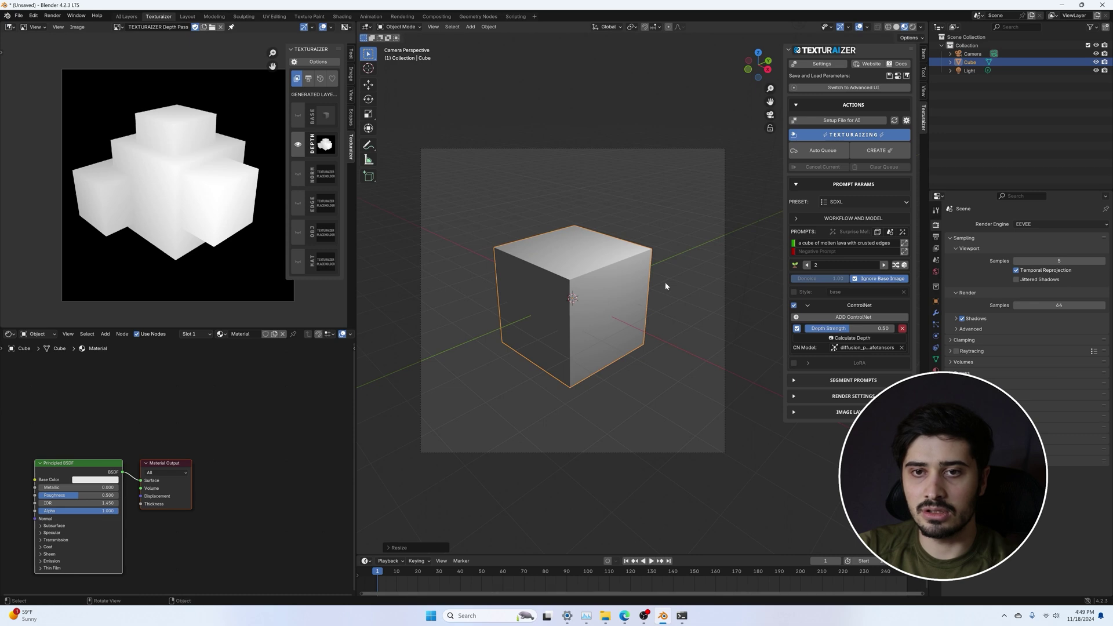
click(868, 151)
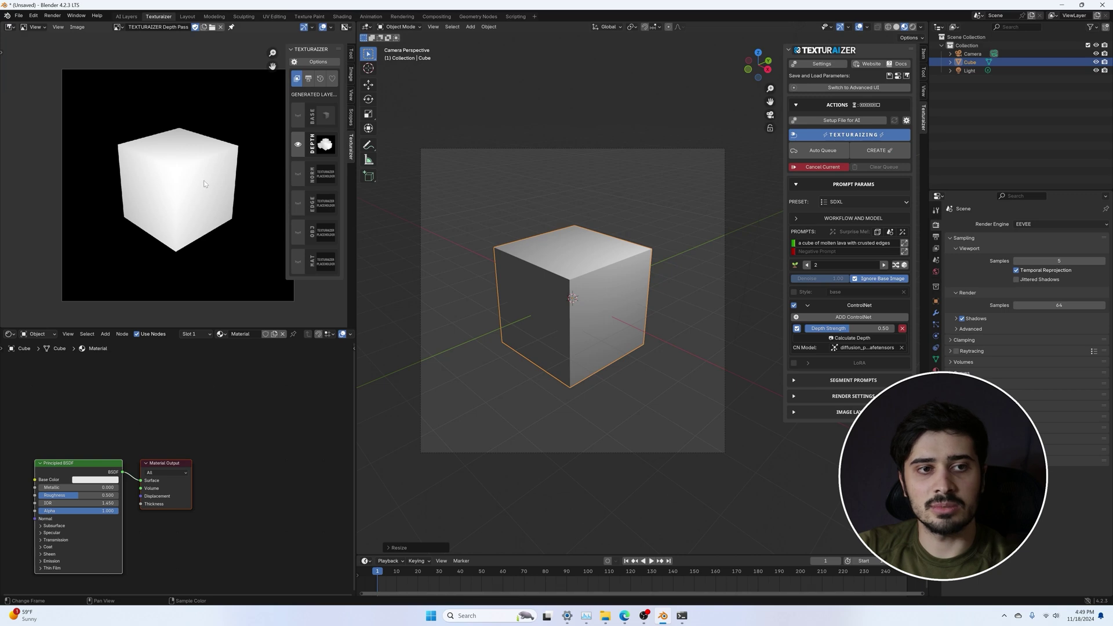
scroll(204, 186, up, 1)
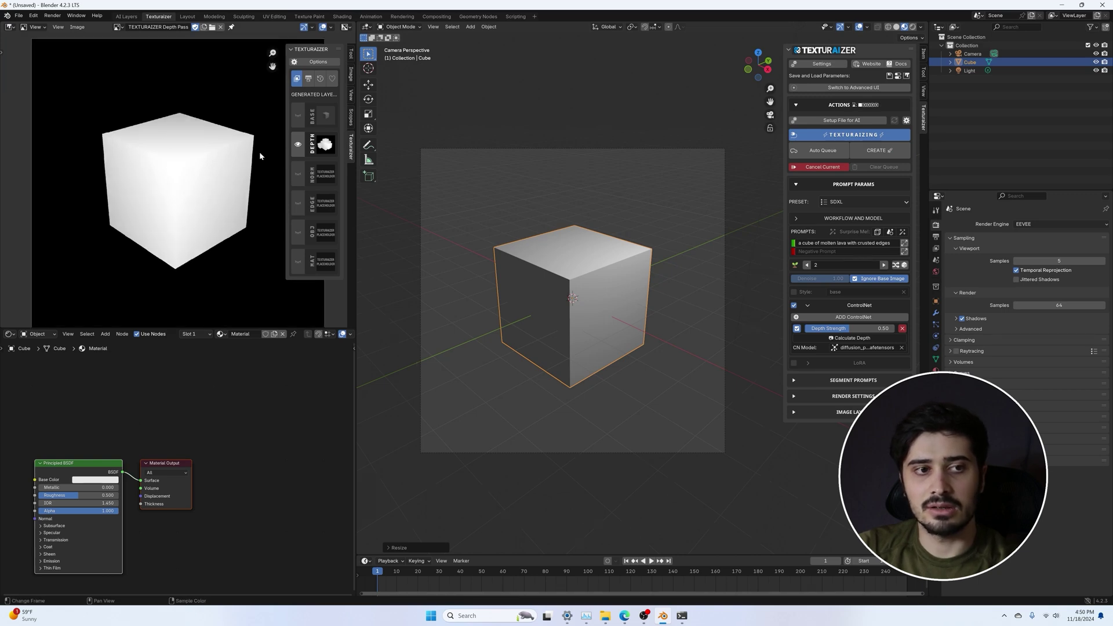
scroll(211, 176, down, 1)
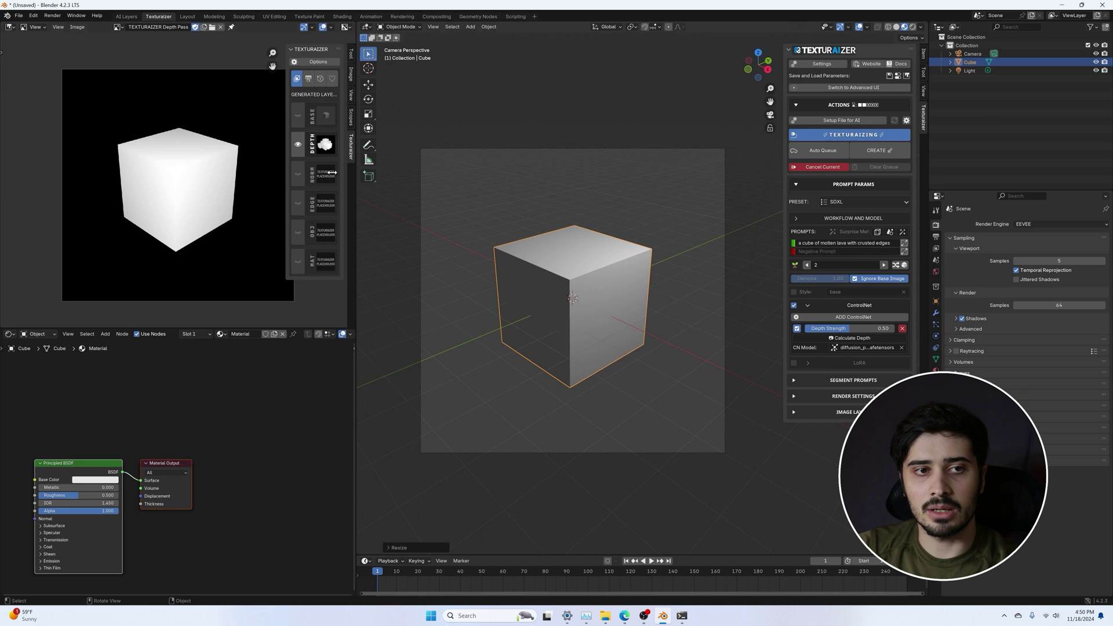
click(308, 79)
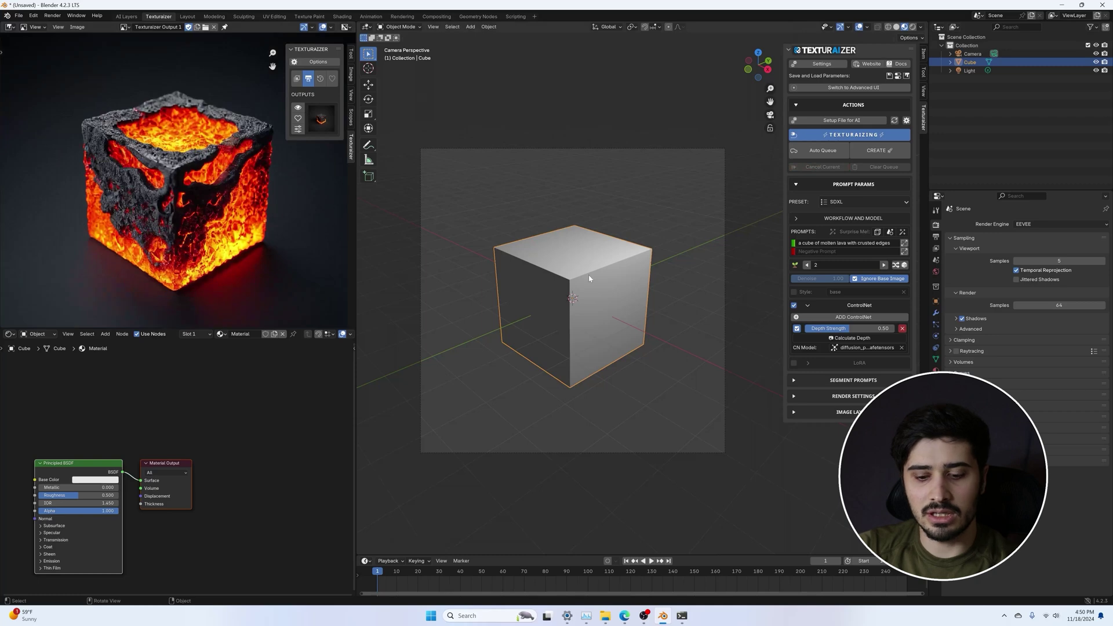
Scale the cube up further, recalculate its depth and create another AI image
key(s)
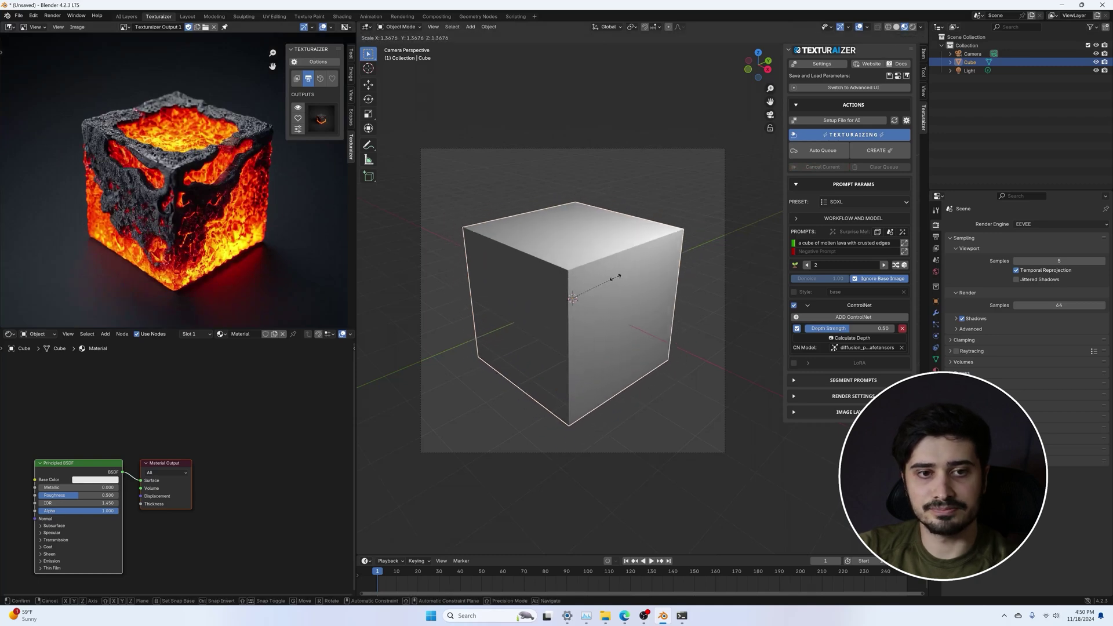
click(608, 279)
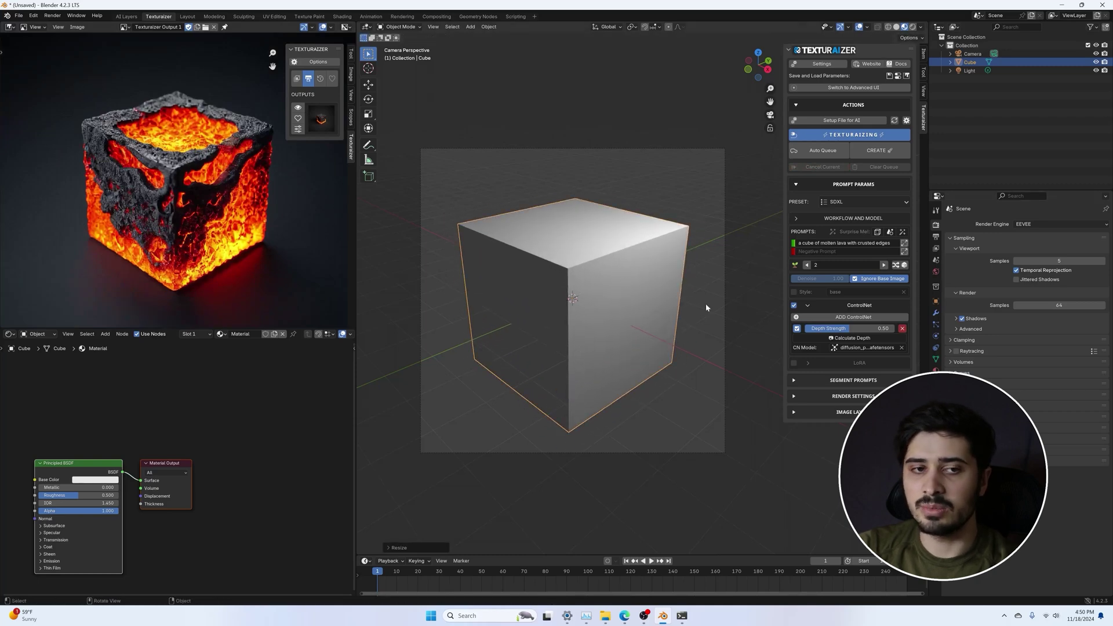
click(853, 339)
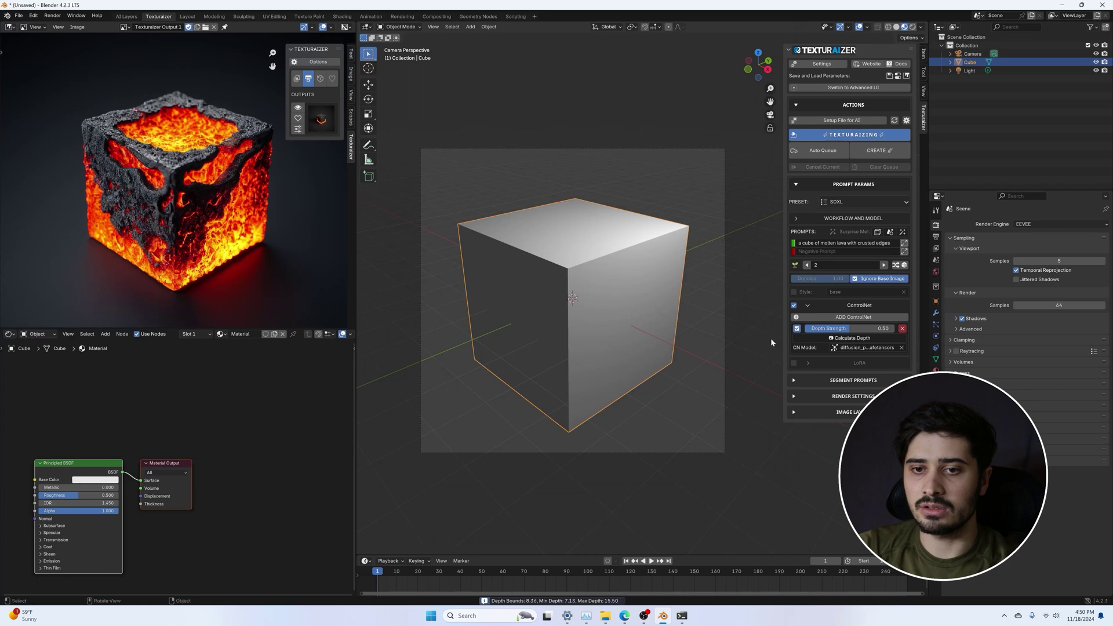
click(858, 152)
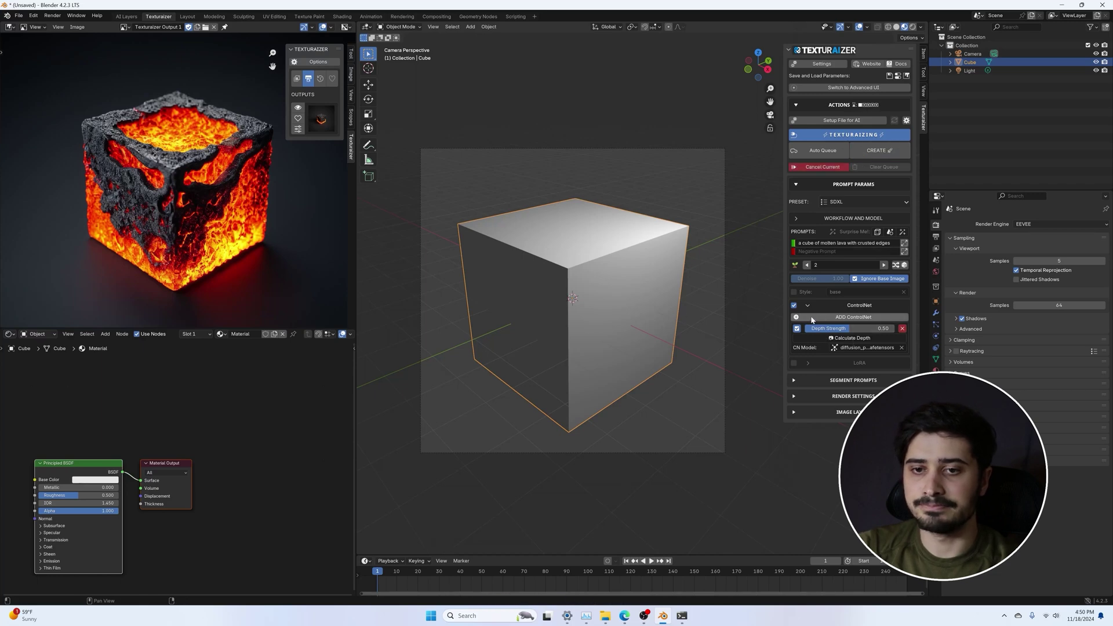
Clear the depth ControlNet's CN Model and reselect diffusion_pytorch_model.safetensors
click(901, 348)
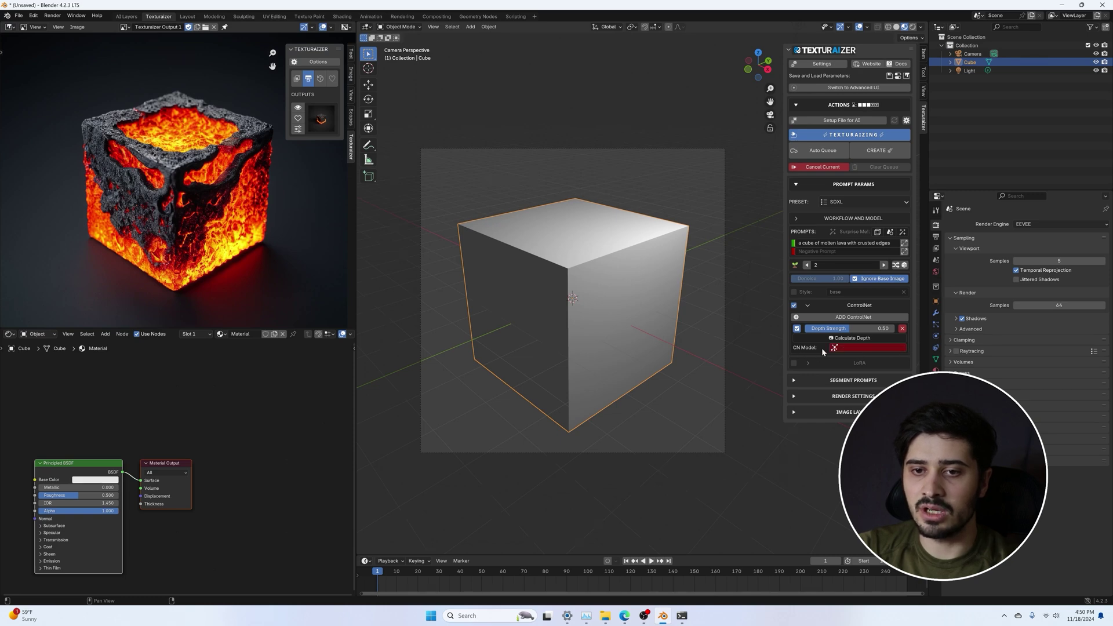
click(872, 347)
click(850, 360)
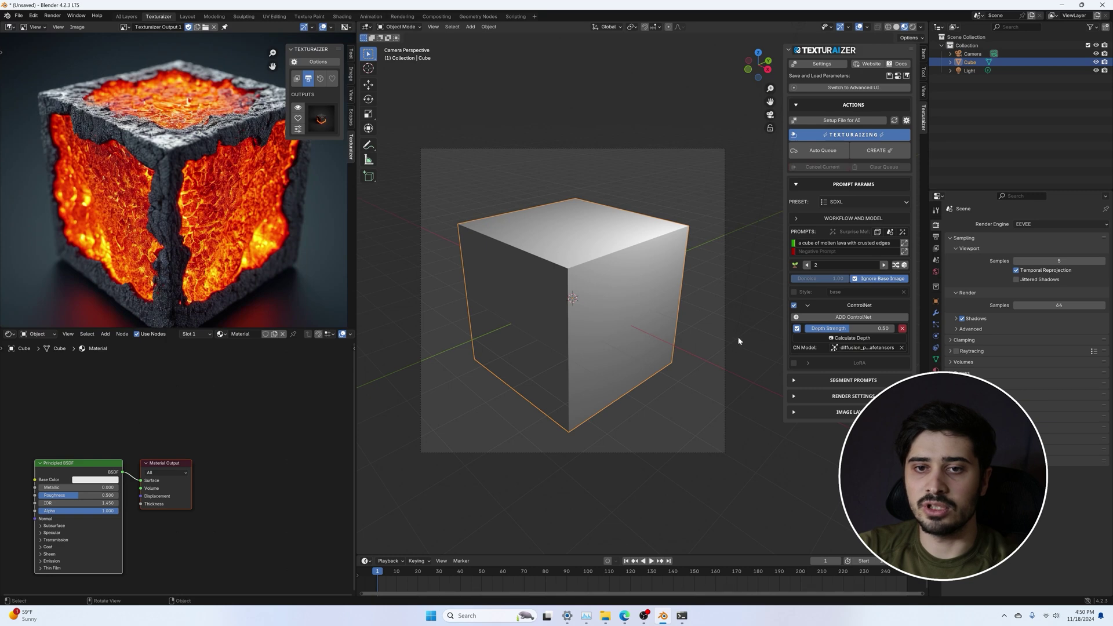
Compare the checkpoint under Workflow and Model with the CN Model under ControlNet, and examine the whole output image
click(840, 219)
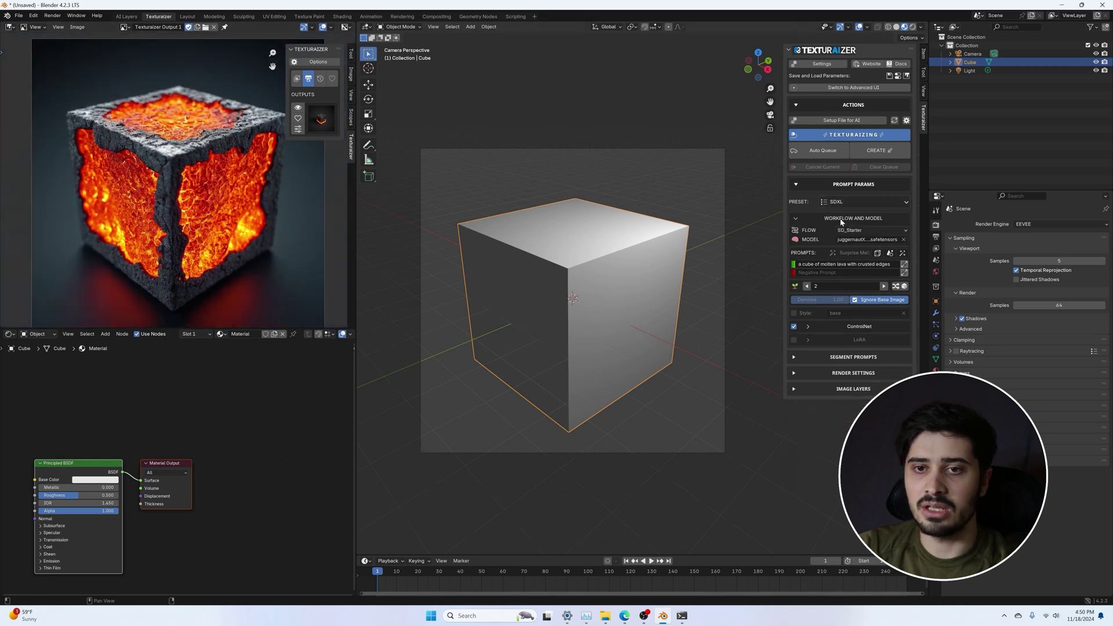
click(848, 219)
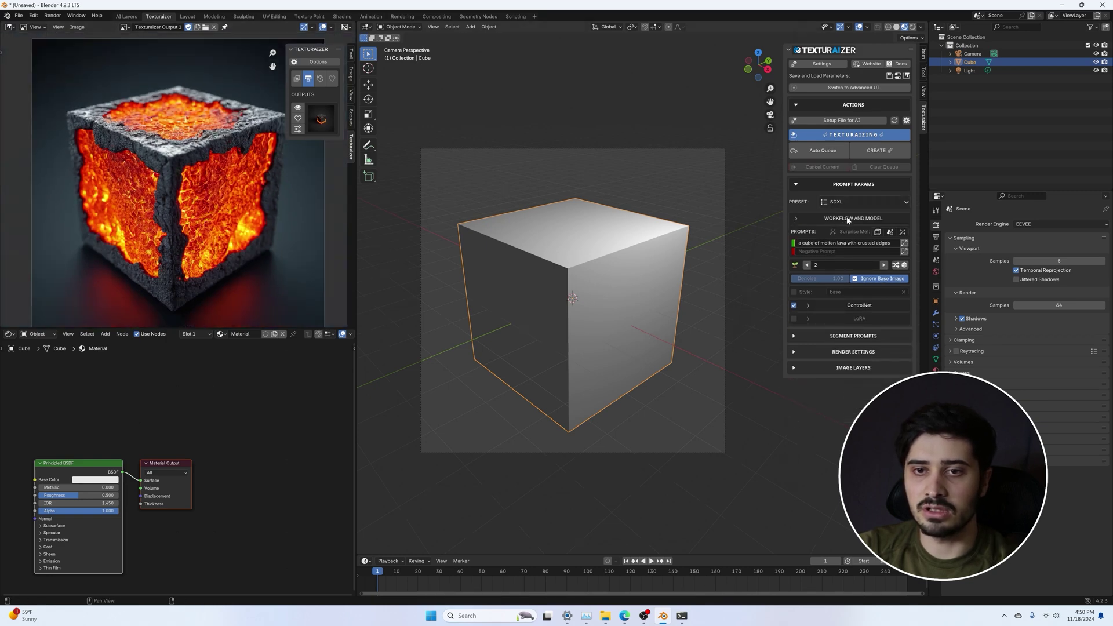
click(830, 305)
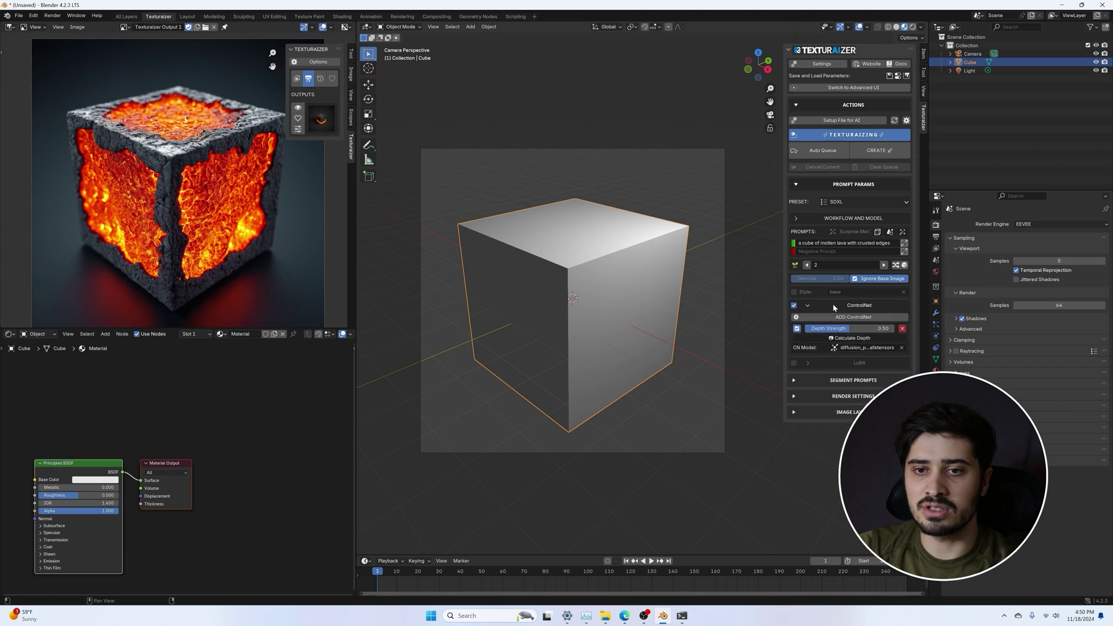
click(866, 347)
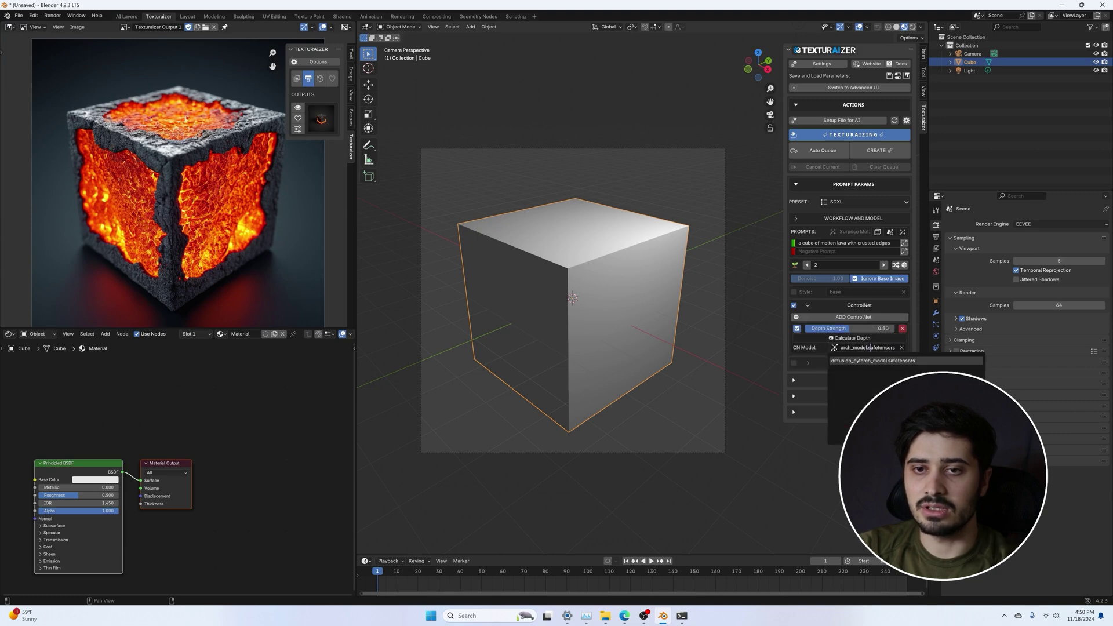
click(862, 219)
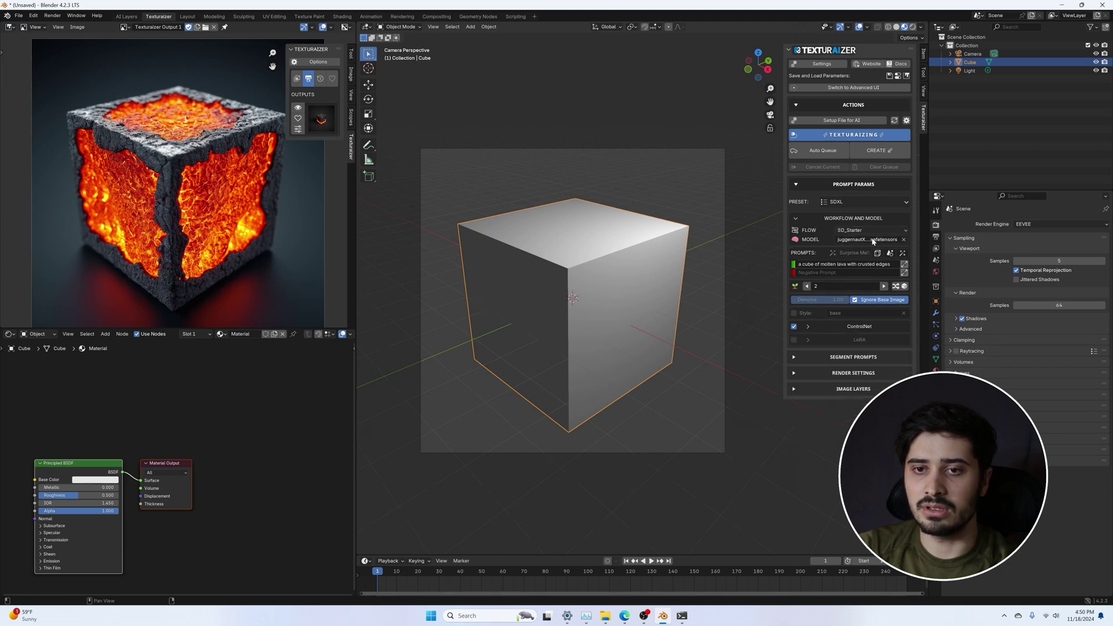
click(852, 218)
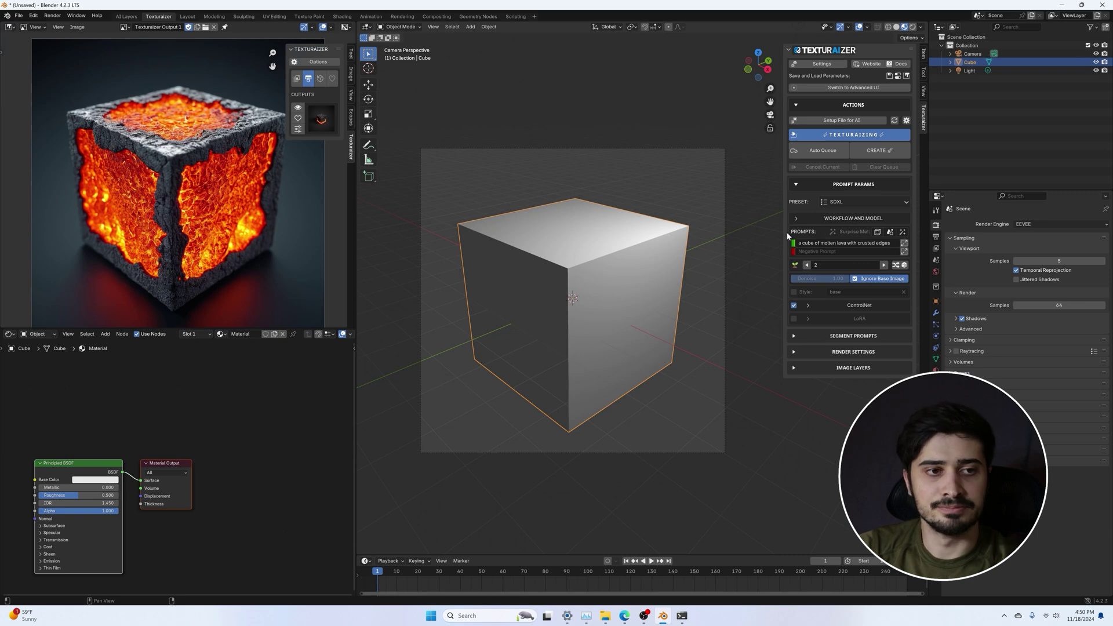
scroll(211, 183, down, 2)
scroll(211, 183, up, 1)
ctrl+middle_drag(211, 183, 161, 185)
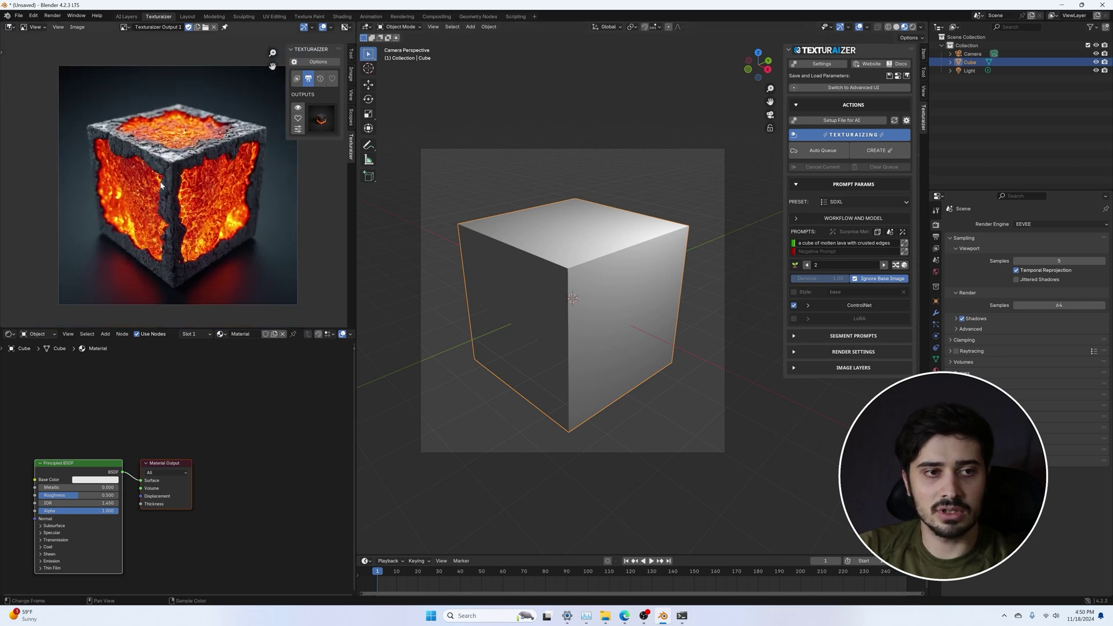
Create an AI image with Depth Strength raised to 0.84, and return Depth Strength to 0.50
click(808, 305)
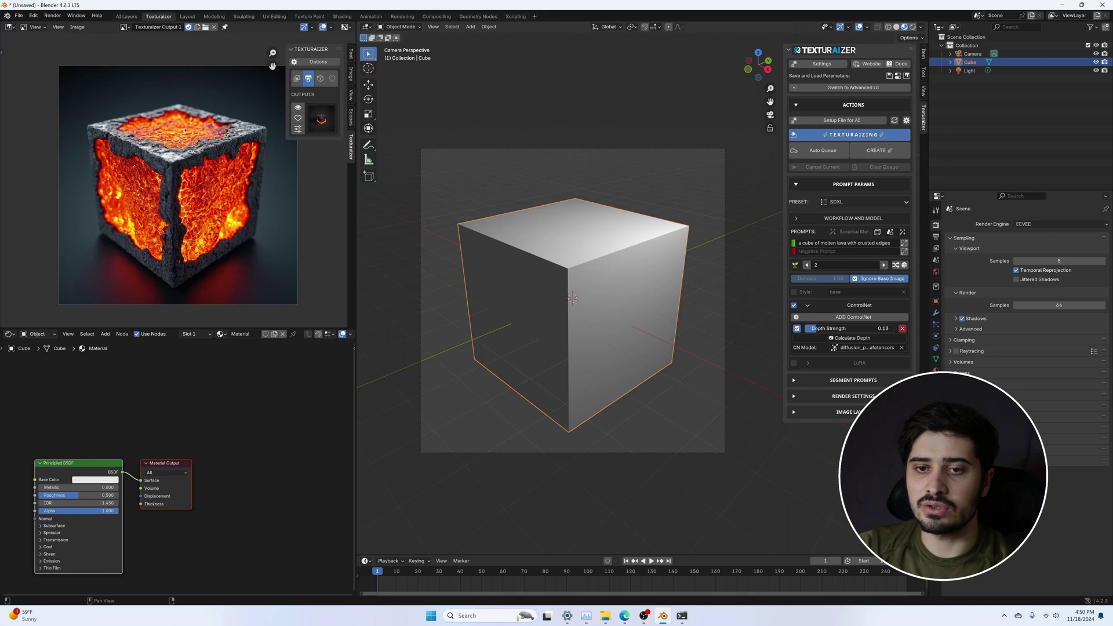
click(830, 328)
text(0.14)
key(Return)
drag(830, 328, 878, 329)
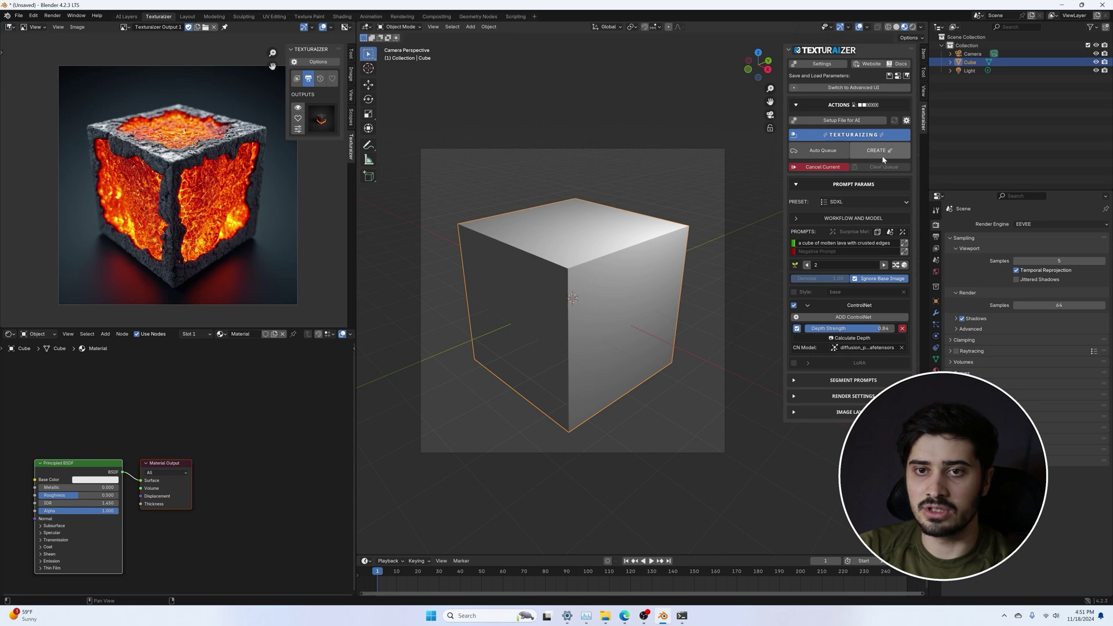
drag(869, 328, 835, 328)
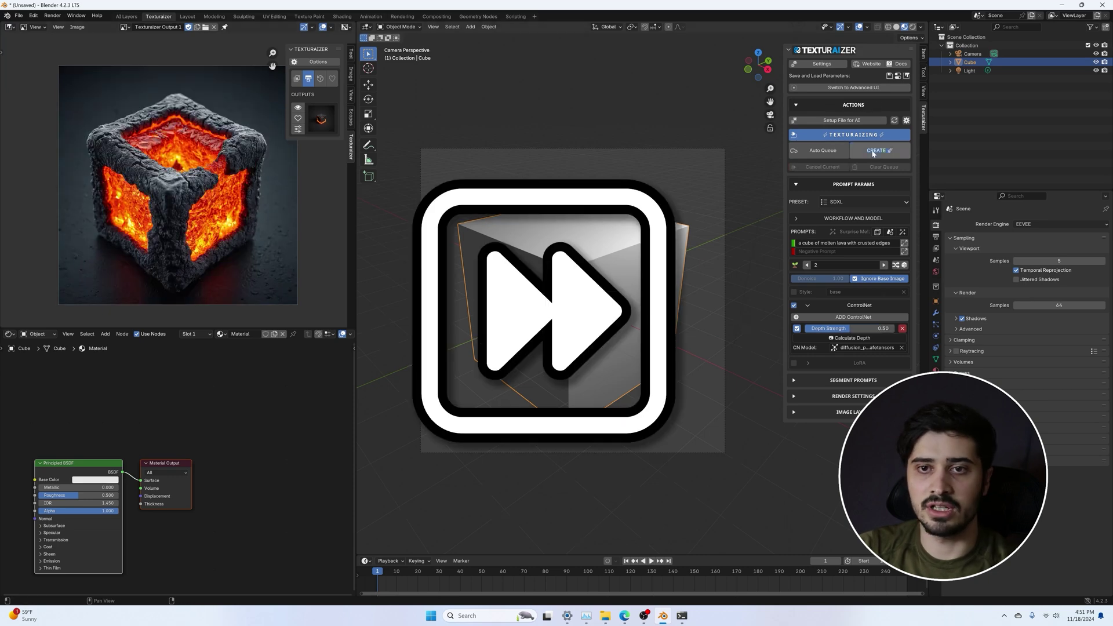
click(804, 305)
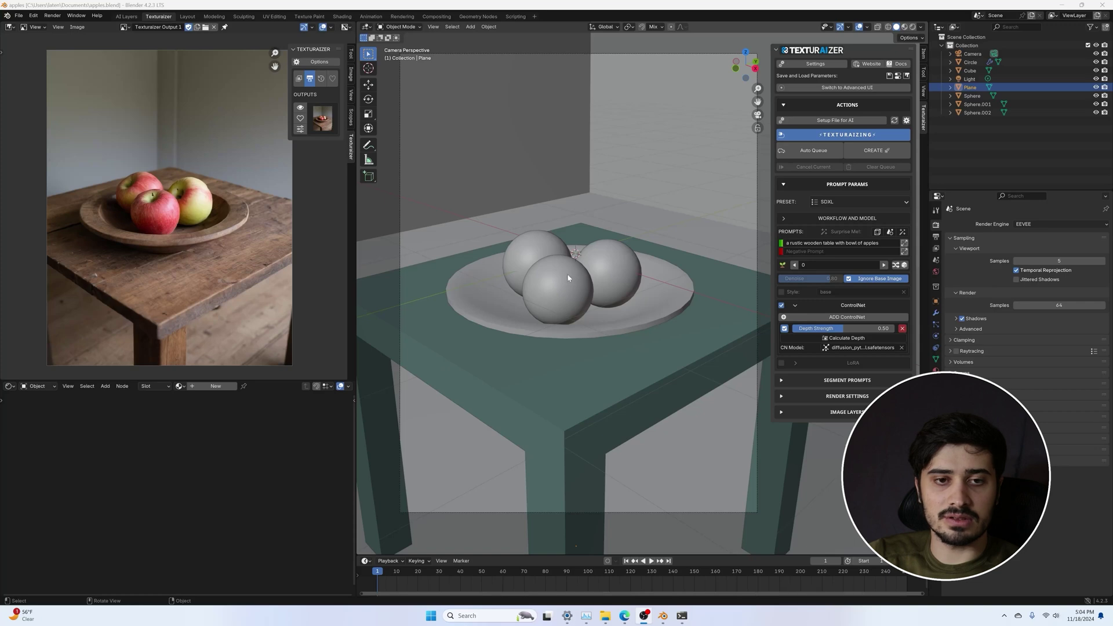
Look over the table-and-apples scene from outside and through the camera, and enable Use Segment Data under Segment Prompts
scroll(542, 272, down, 4)
middle_drag(517, 269, 574, 273)
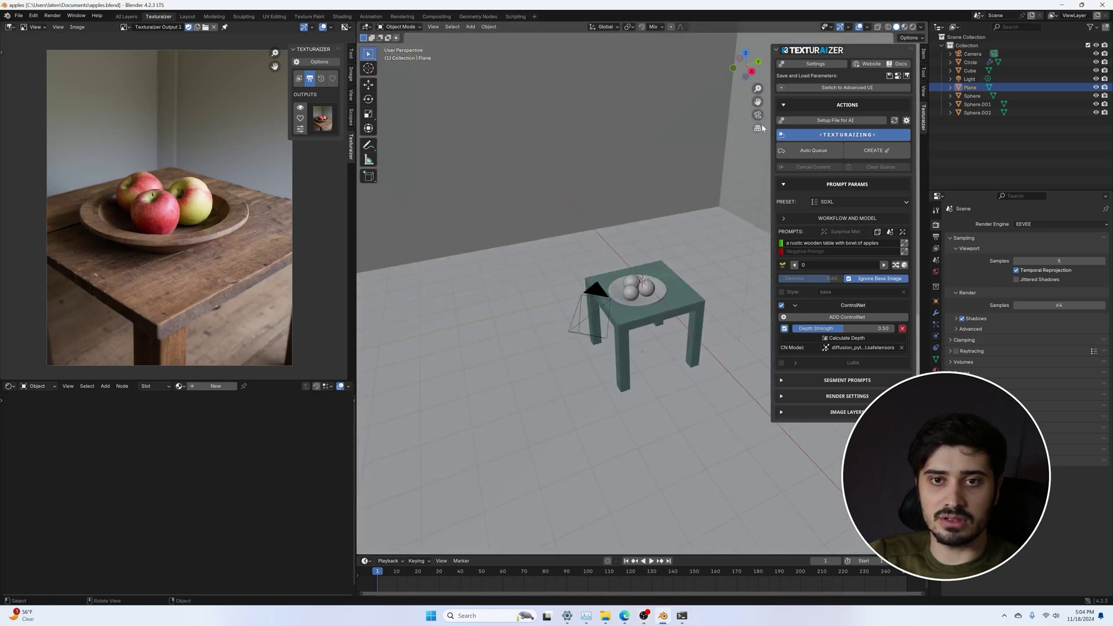
click(758, 114)
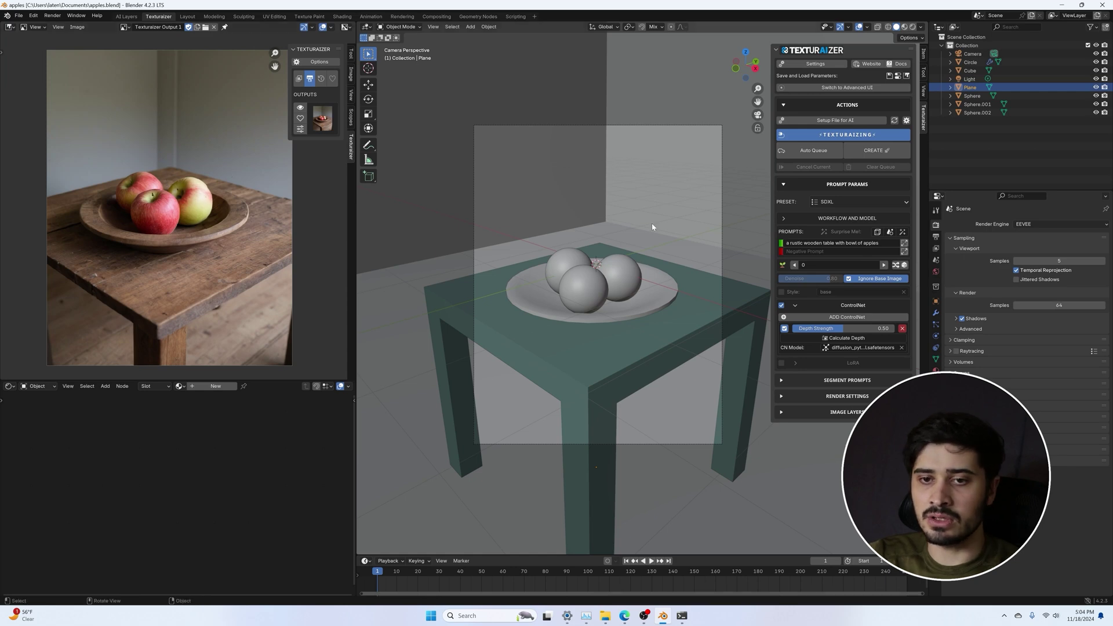
click(828, 305)
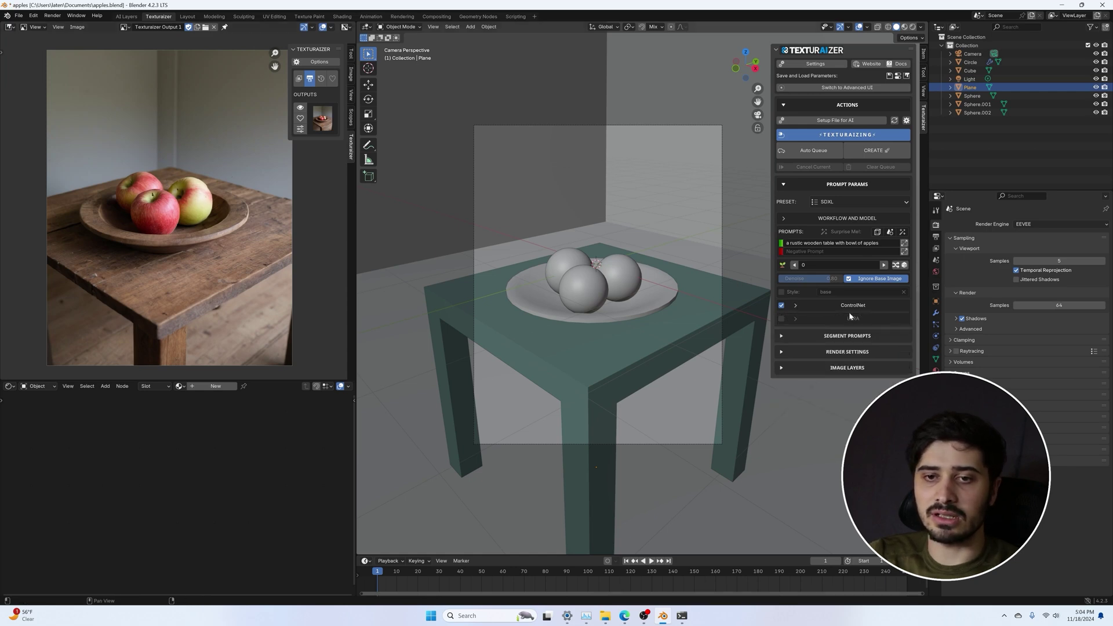
click(821, 337)
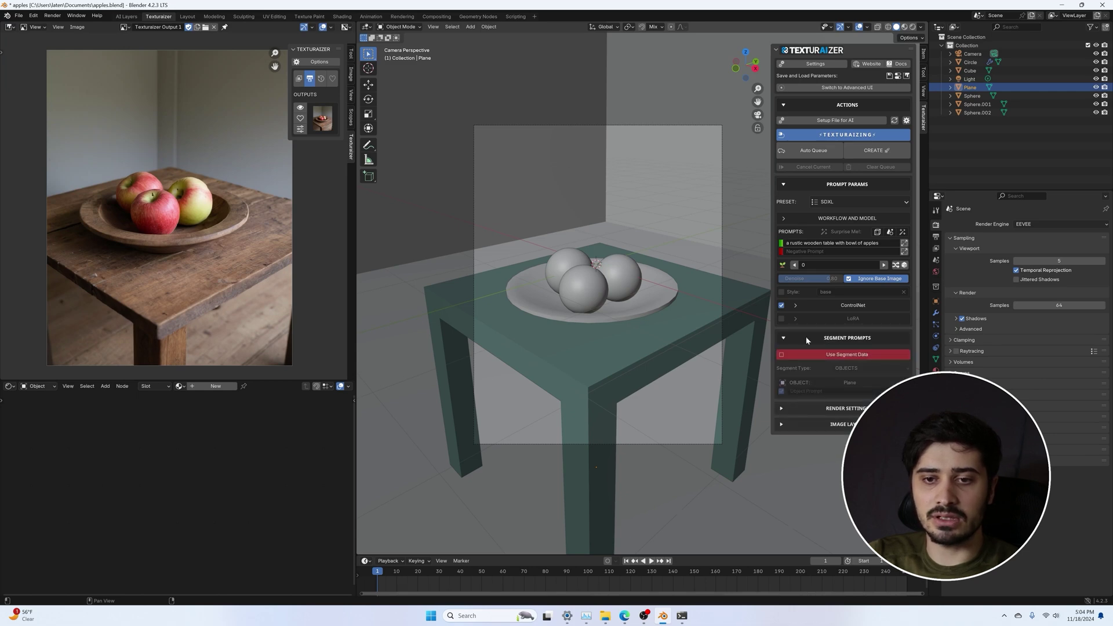
click(829, 355)
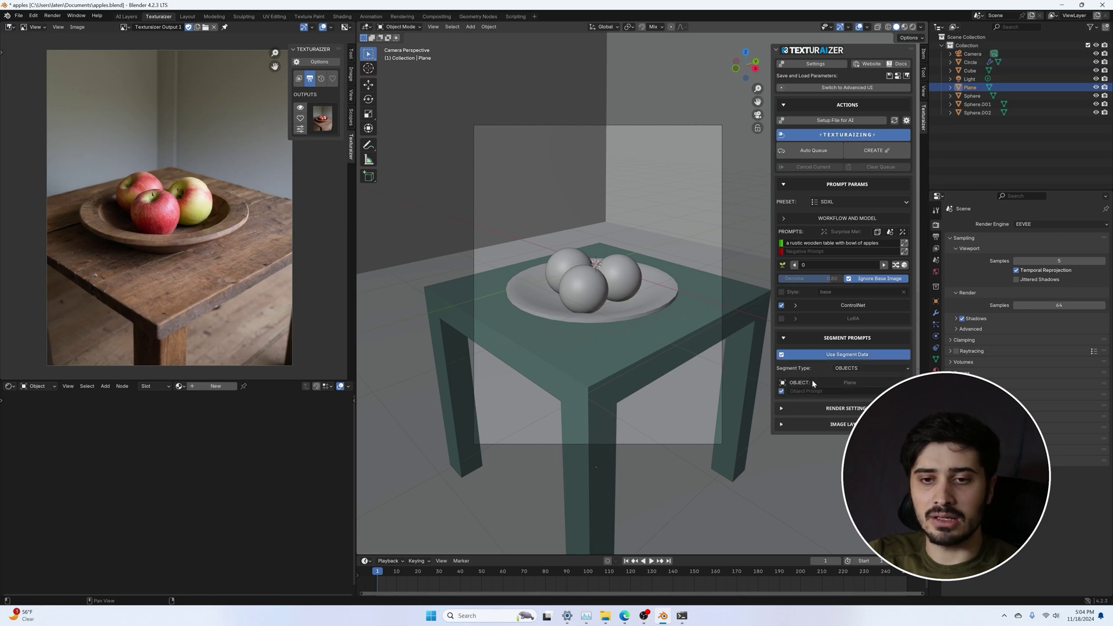
Give the Sphere.002 object the segment prompt "orange" and create an AI image
click(629, 284)
scroll(628, 285, up, 4)
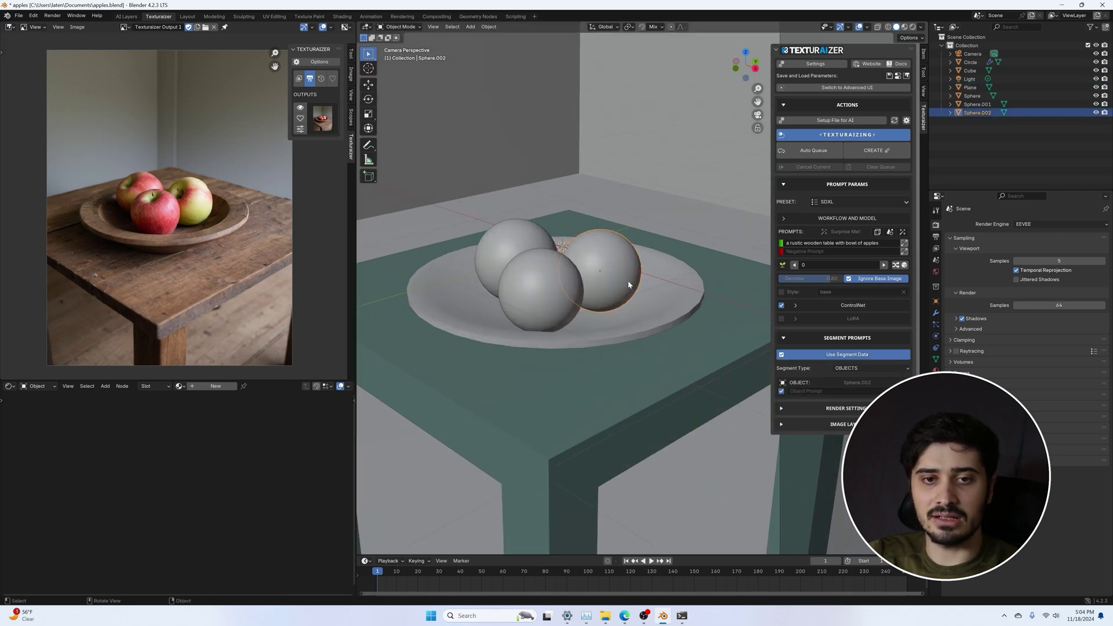
scroll(628, 285, down, 3)
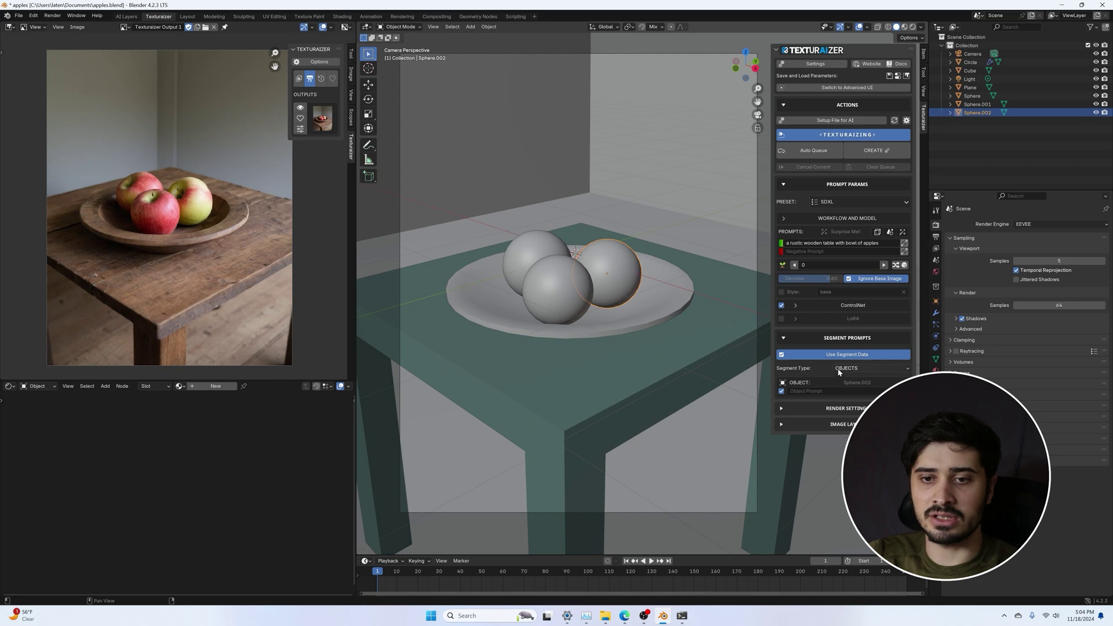
click(857, 369)
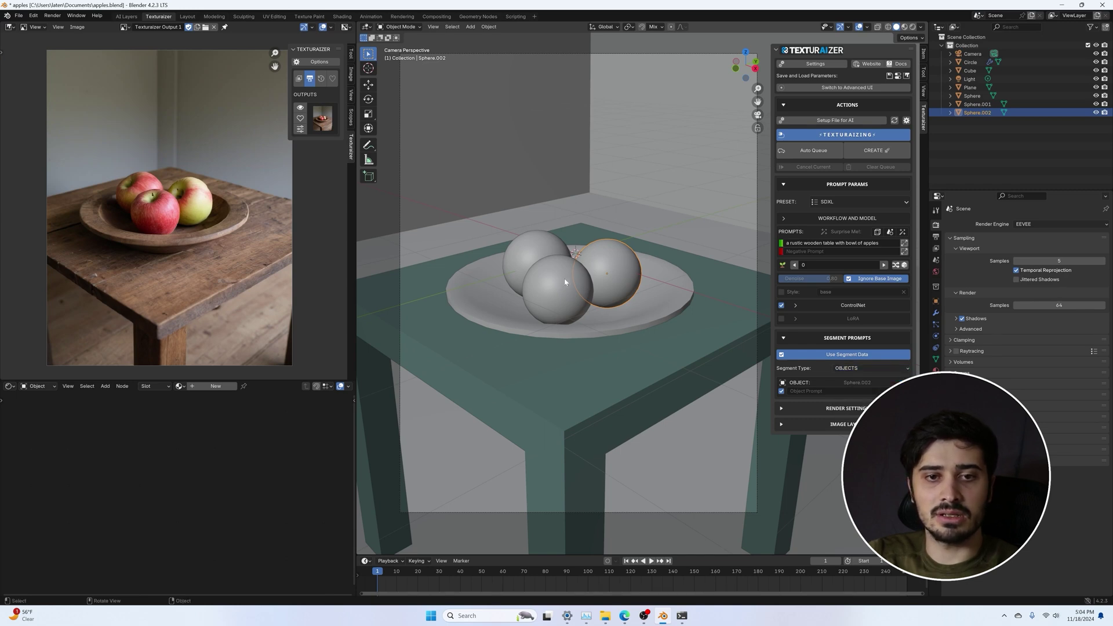
click(840, 391)
text(o)
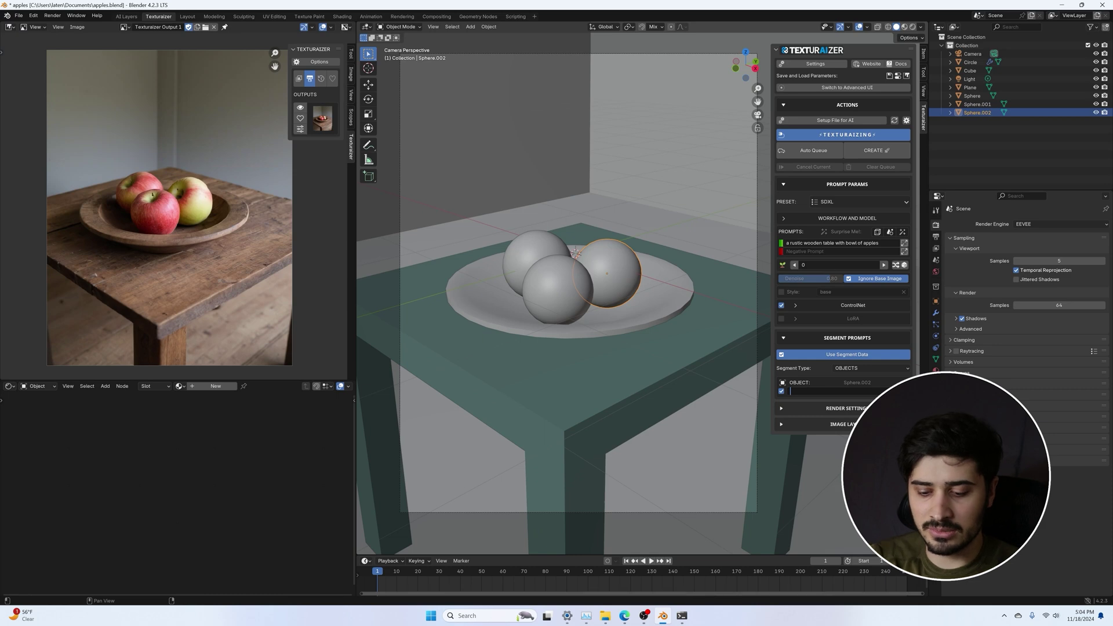
text(range)
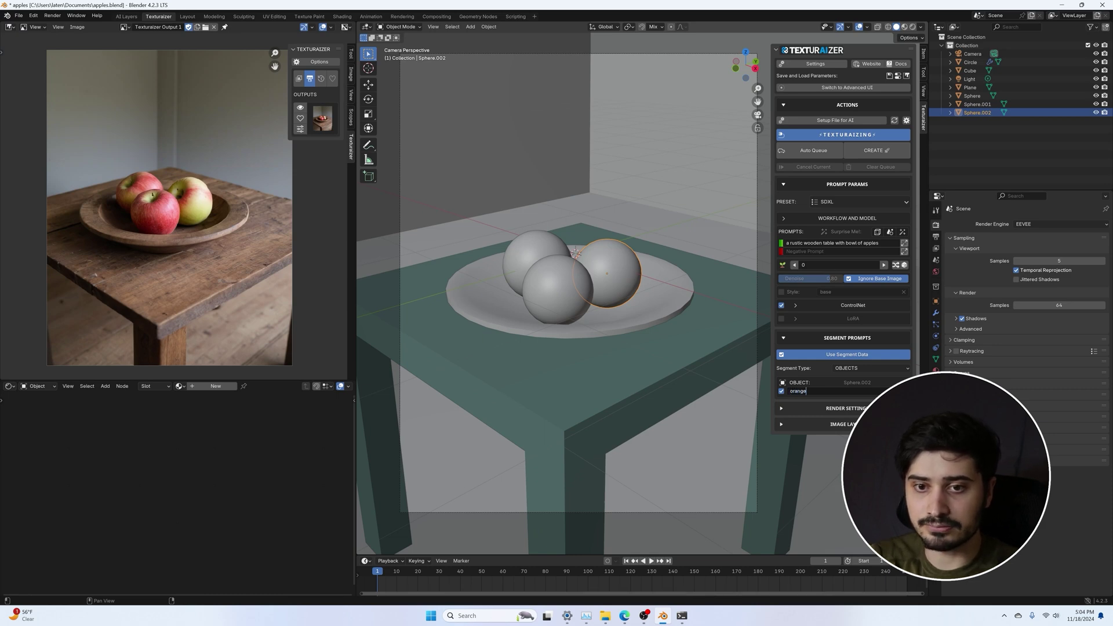
key(Return)
click(873, 150)
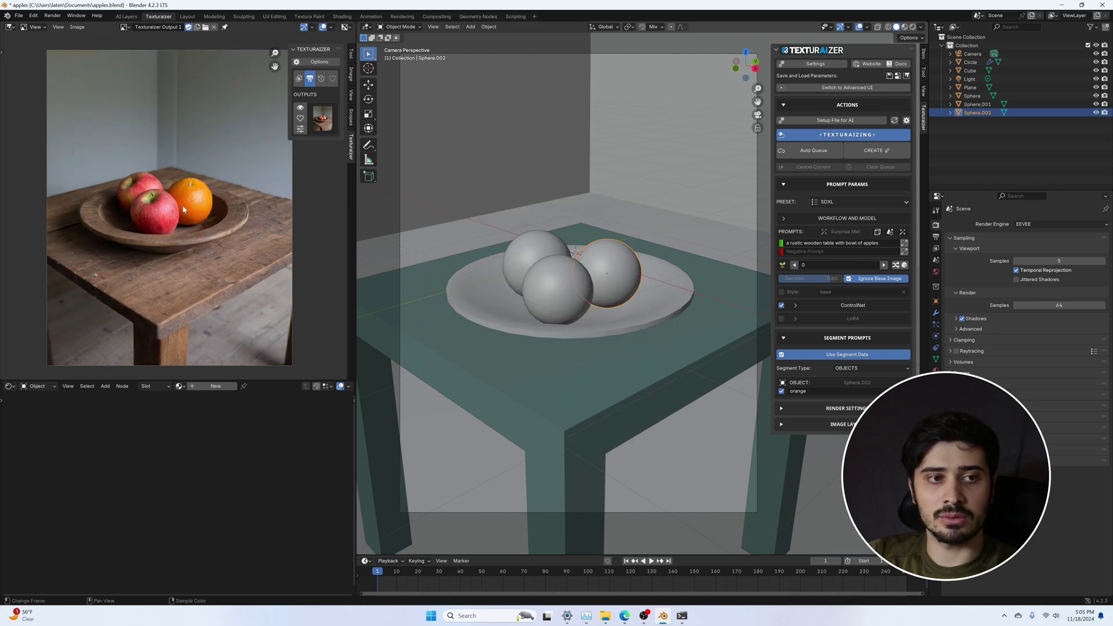
Look through the output history images and return to the current outputs
click(321, 82)
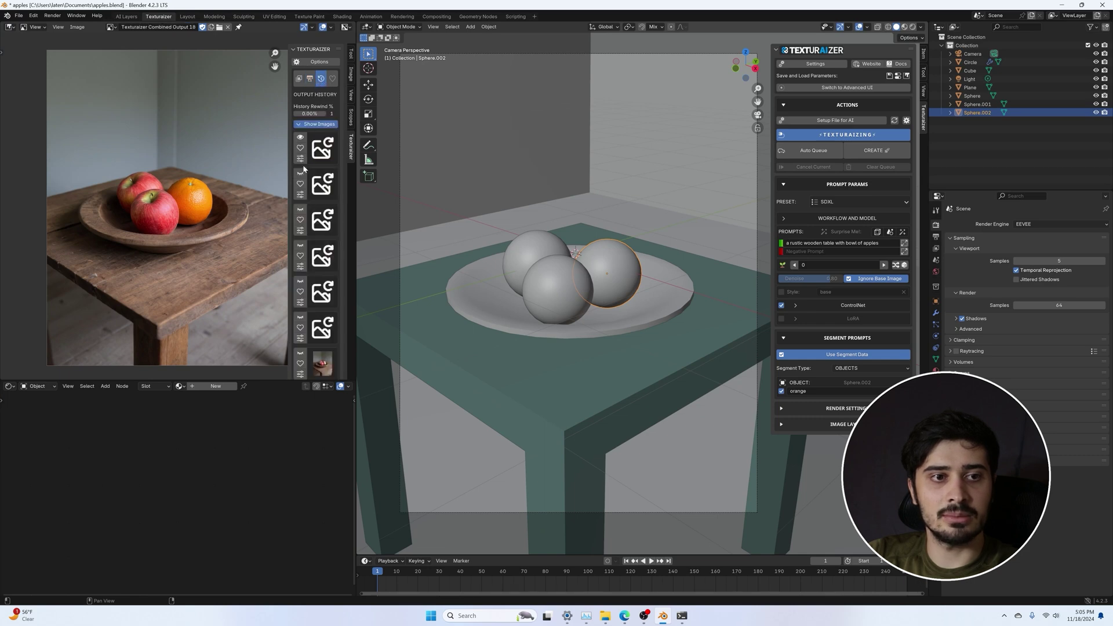
scroll(301, 139, down, 1)
scroll(302, 139, up, 1)
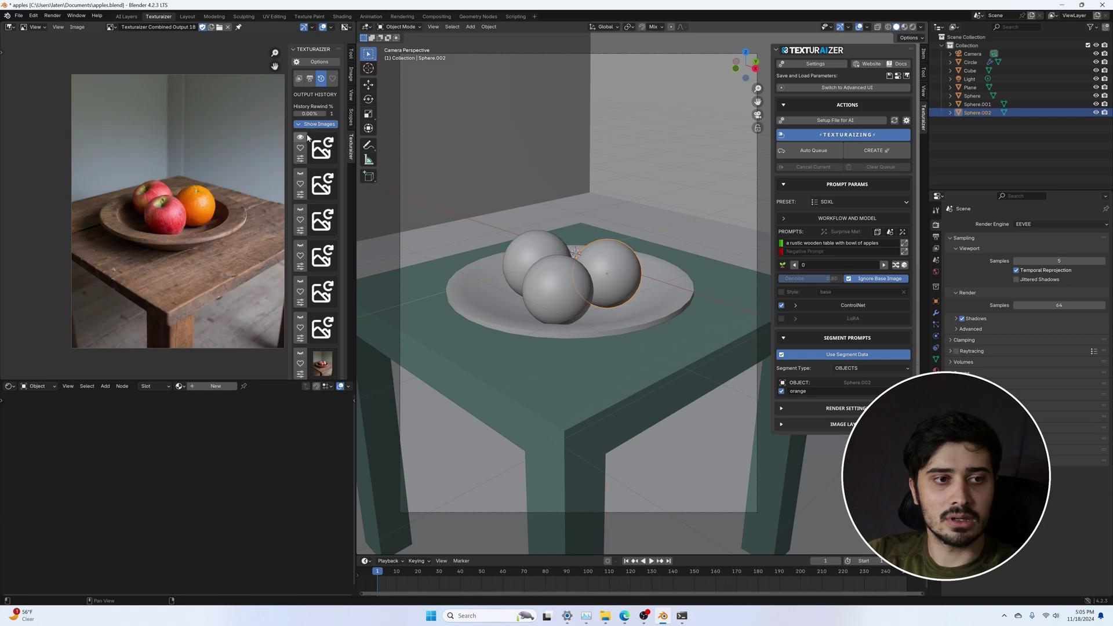
click(310, 78)
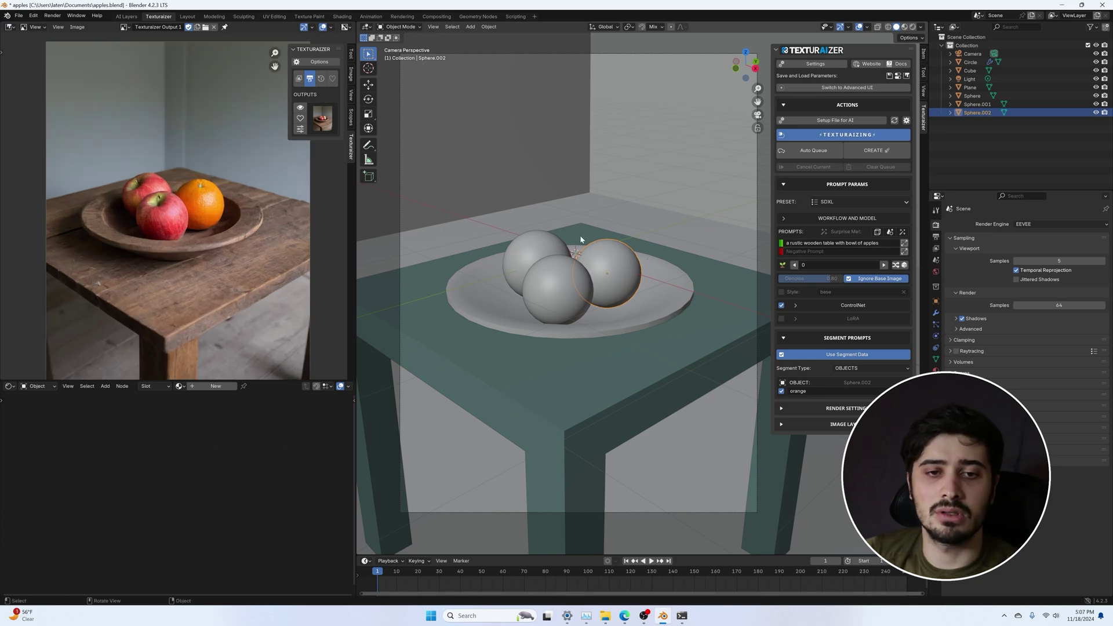
Give the plate under the spheres the segment prompt "metal bowl" and create an AI image
click(641, 311)
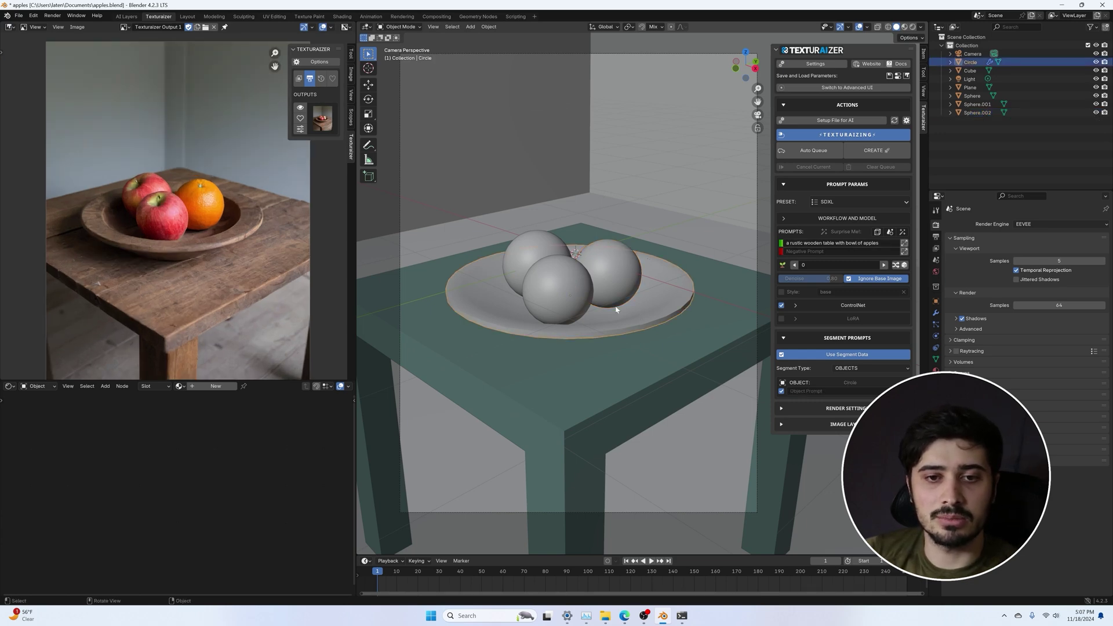
click(817, 391)
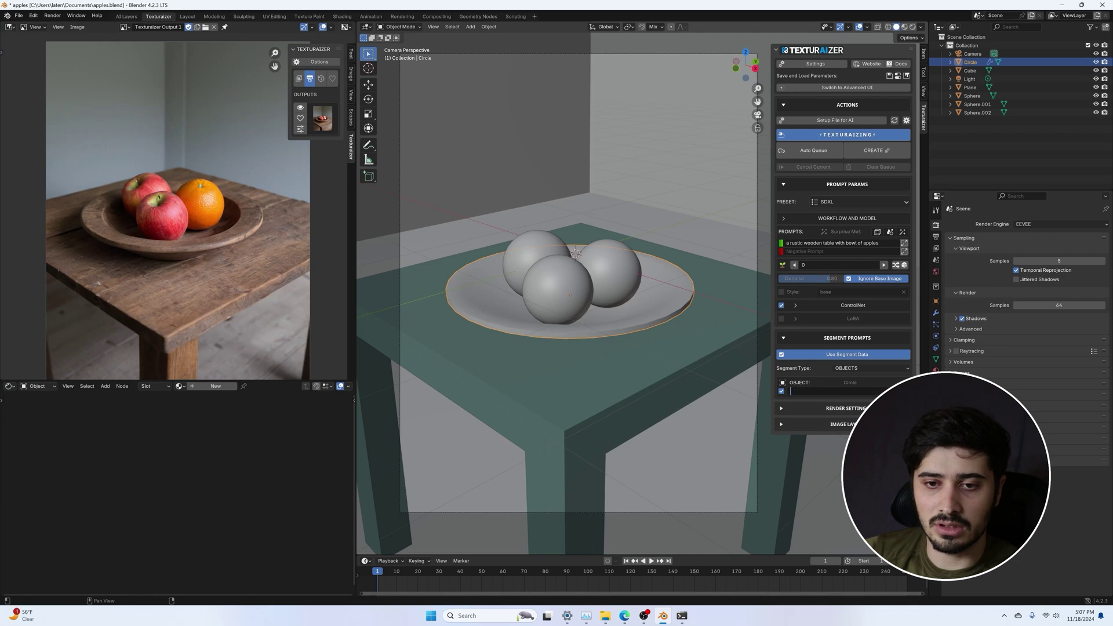
text(metal)
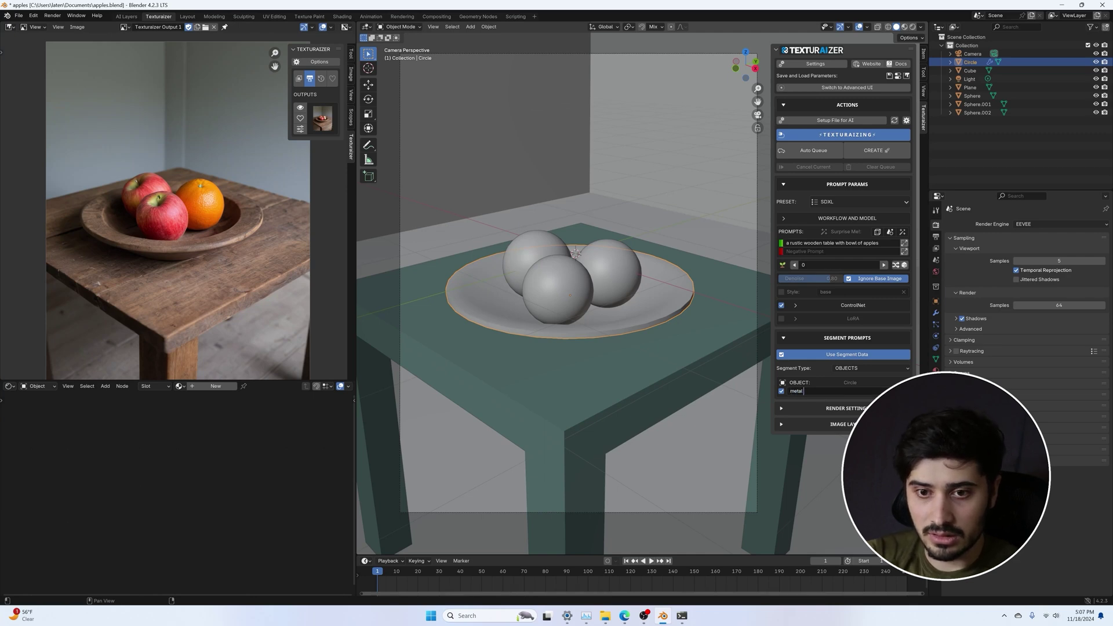
text( bowl)
key(Return)
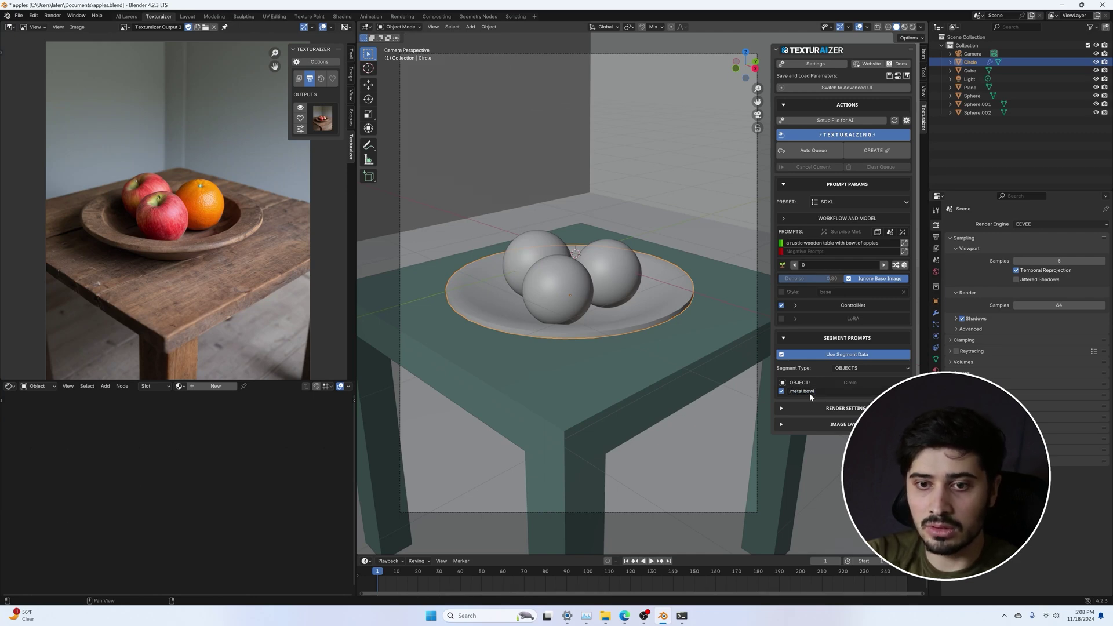
click(851, 137)
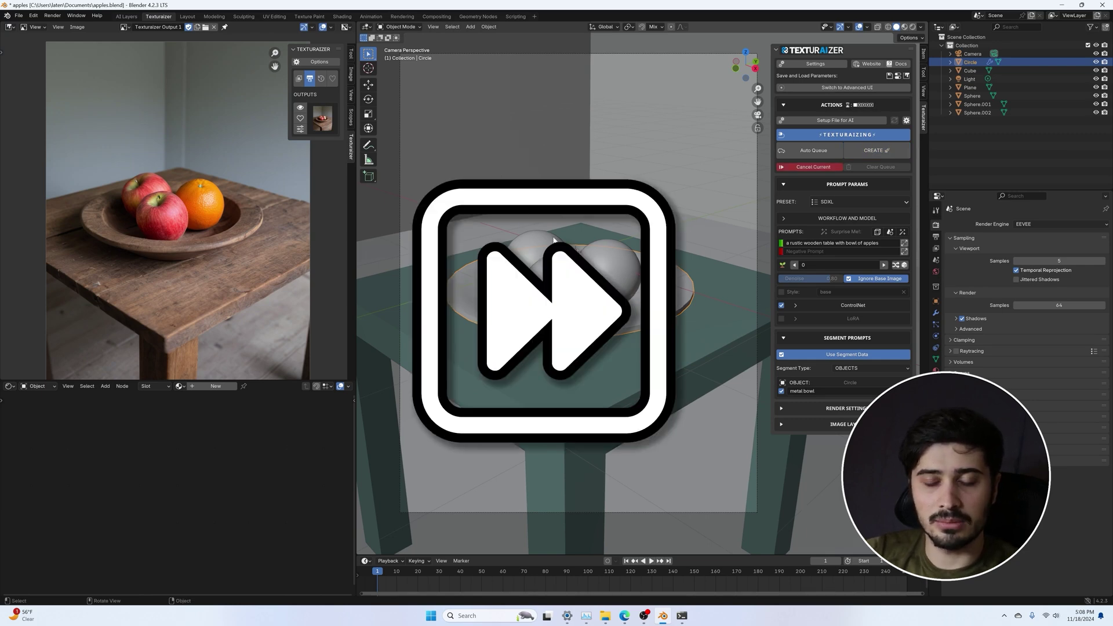
Turn on Auto Queue so that AI images are generated continuously
middle_drag(549, 232, 676, 273)
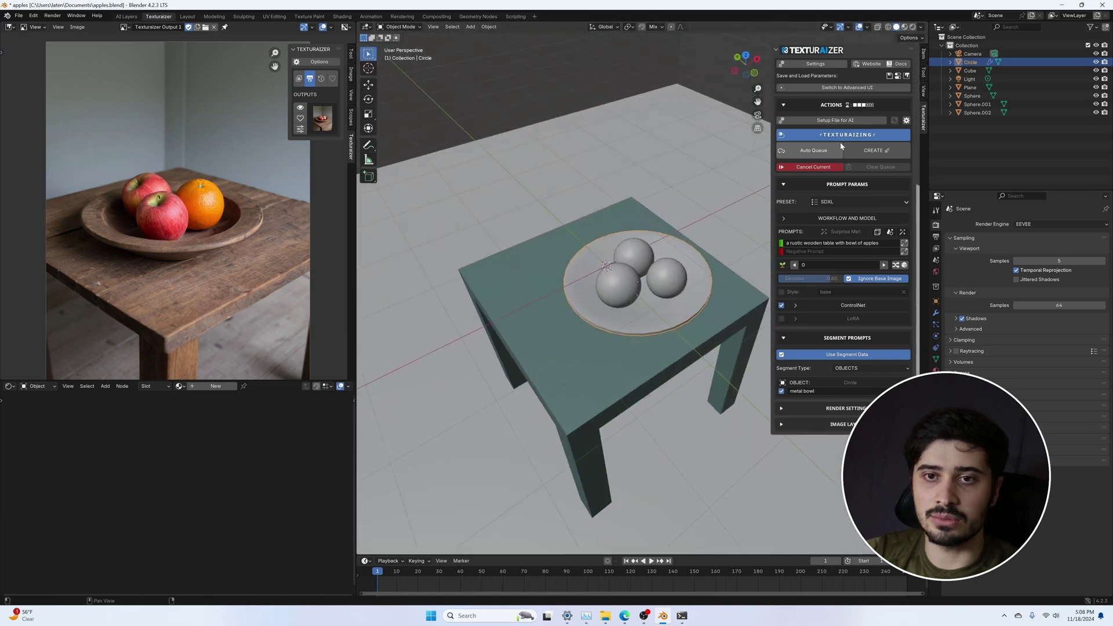
click(786, 151)
scroll(617, 243, up, 3)
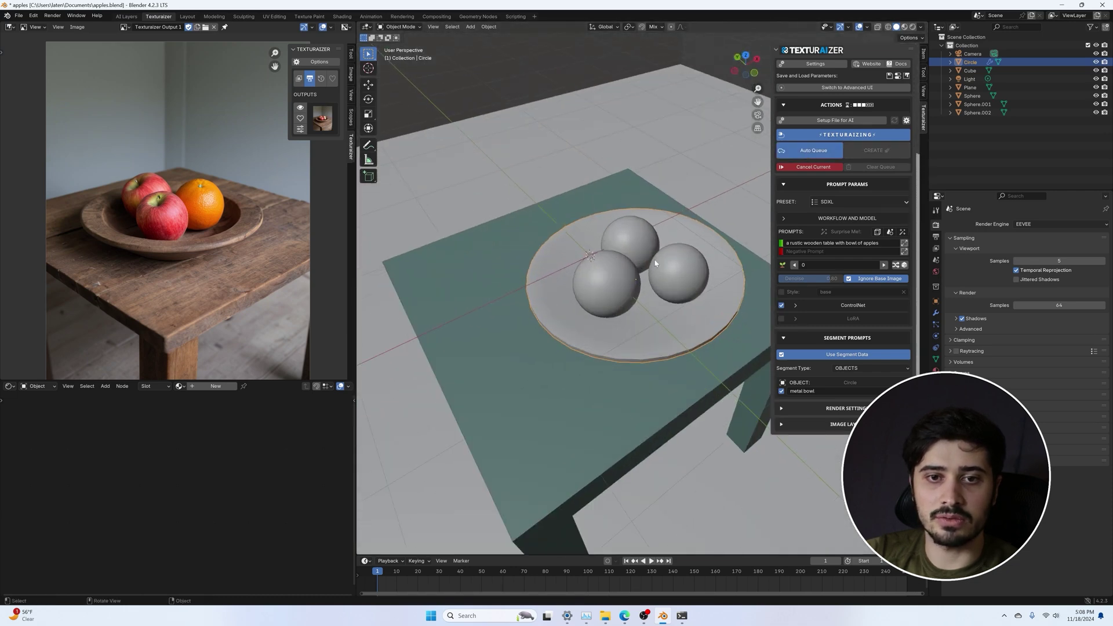
middle_drag(617, 244, 828, 357)
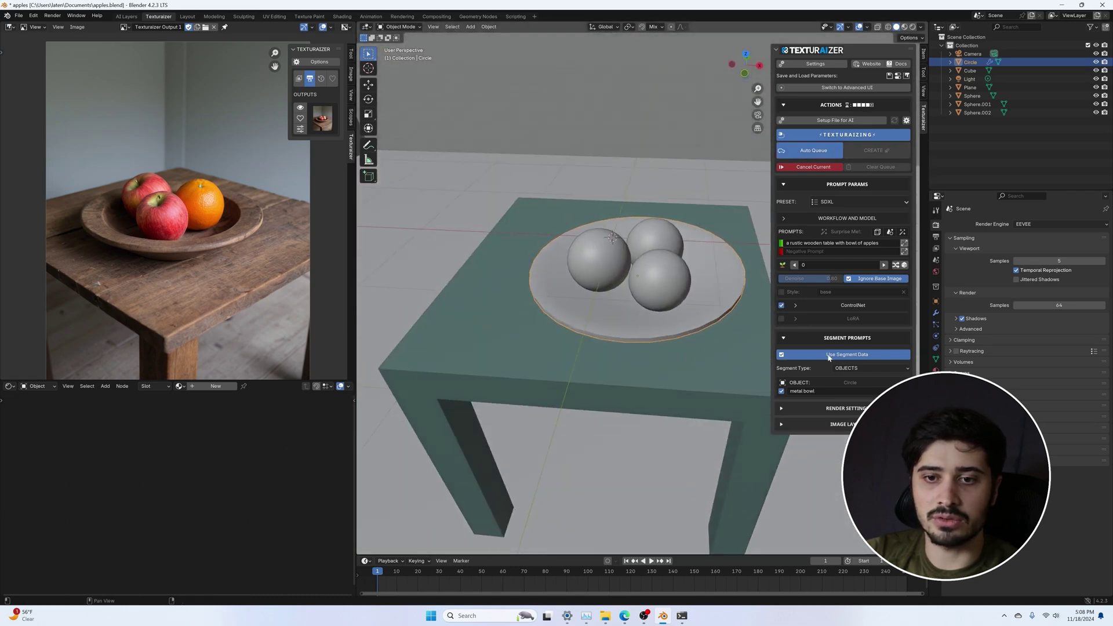
Turn off Use Segment Data under Segment Prompts and collapse that section
scroll(750, 352, up, 2)
click(795, 357)
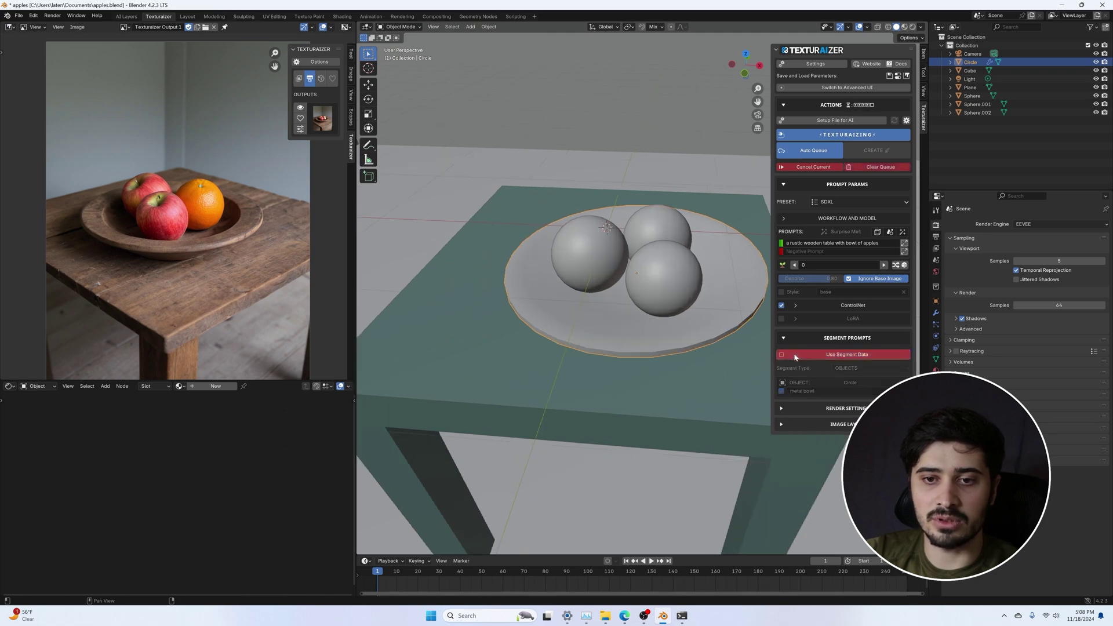
click(784, 336)
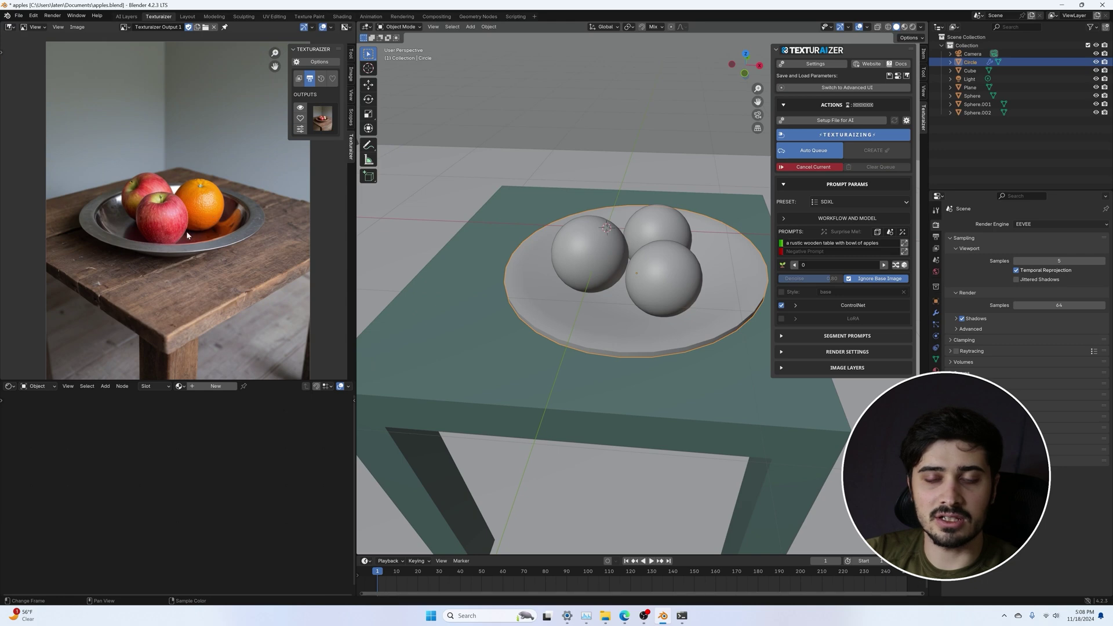
middle_drag(701, 221, 743, 218)
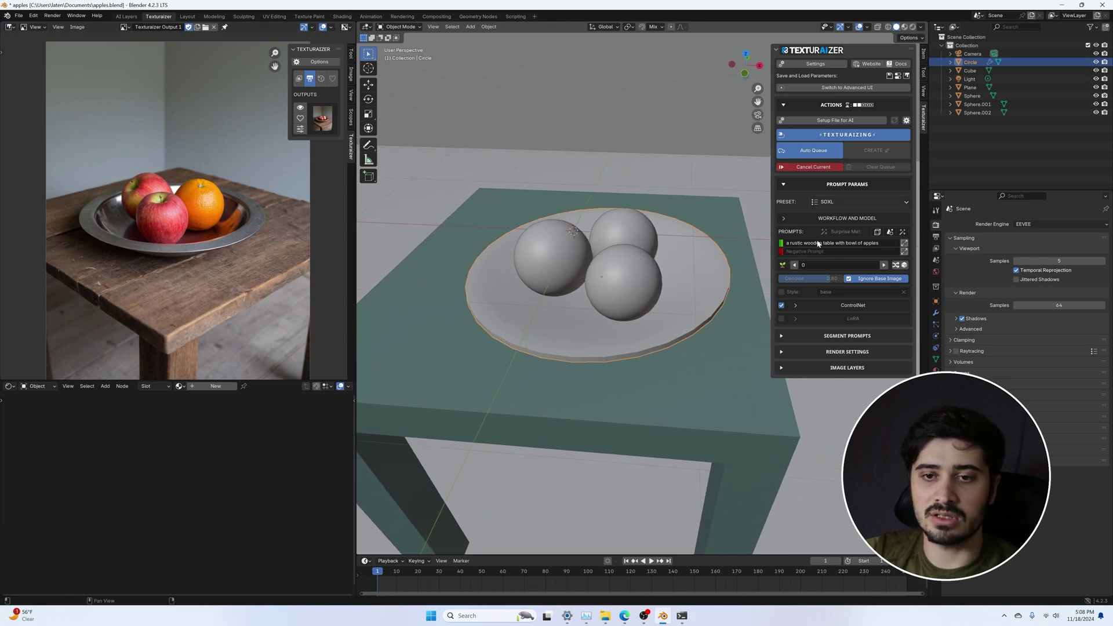
click(818, 336)
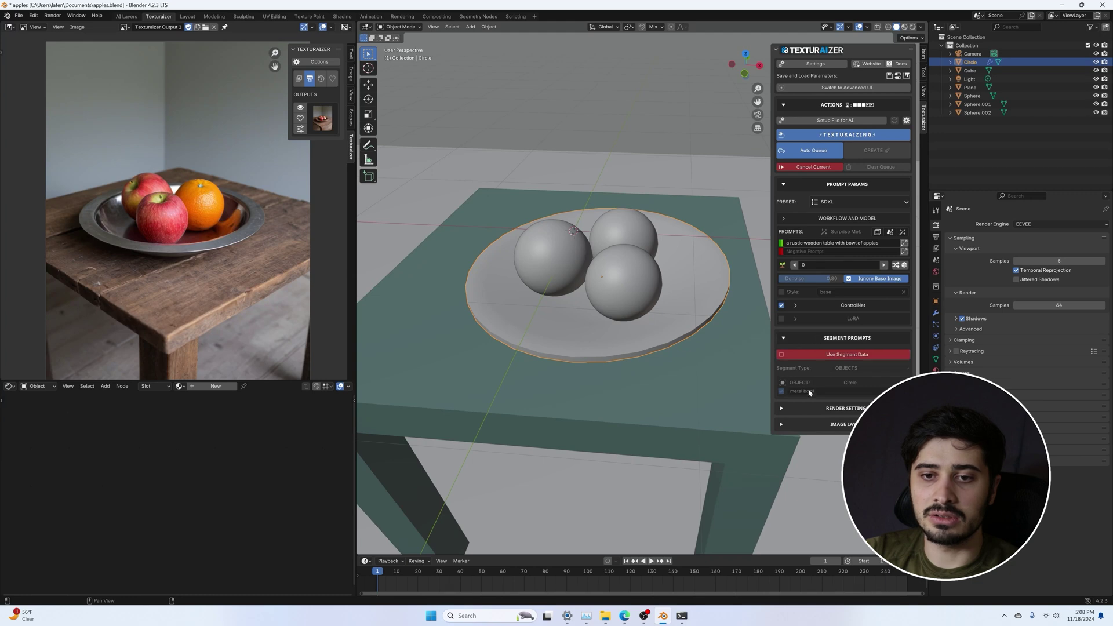
click(813, 338)
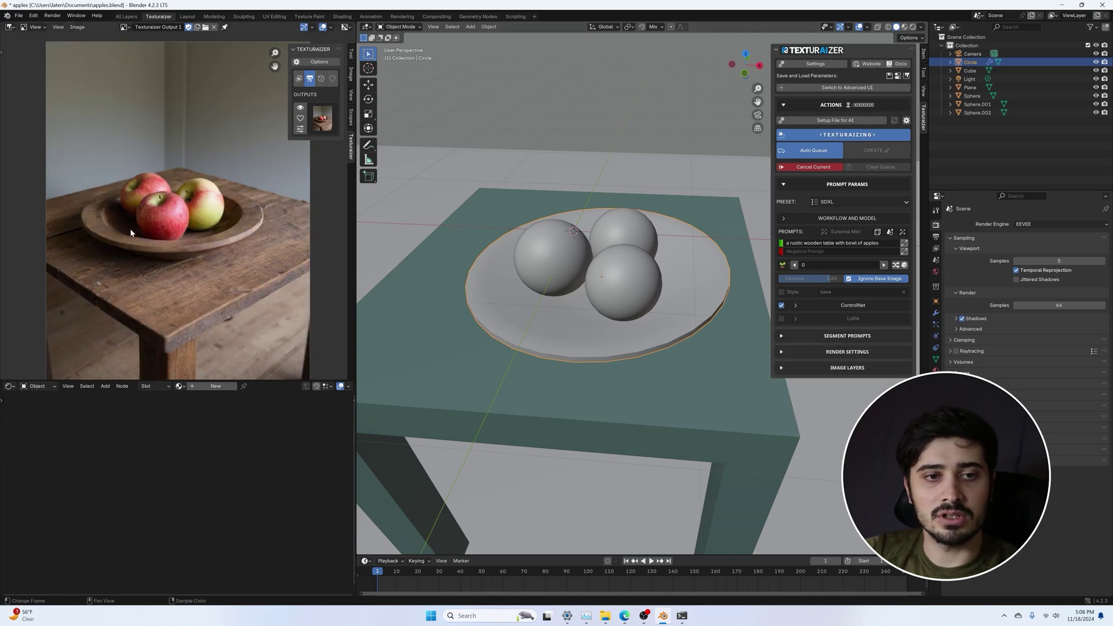
Move the Sphere object outward on the plate, away from the other two spheres
middle_drag(714, 214, 685, 244)
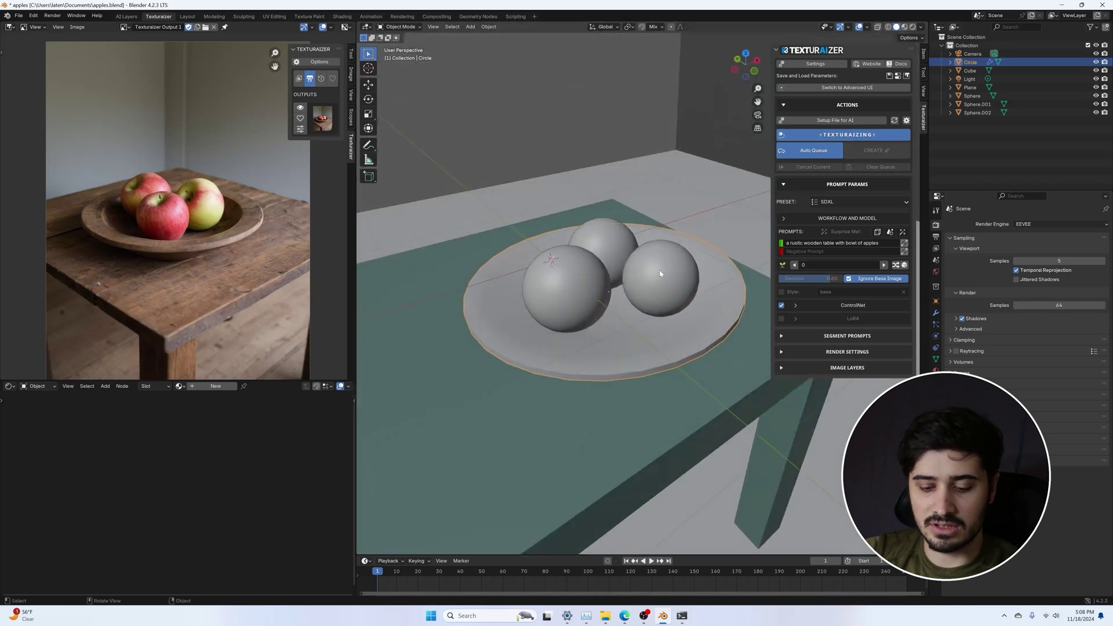
drag(660, 274, 685, 280)
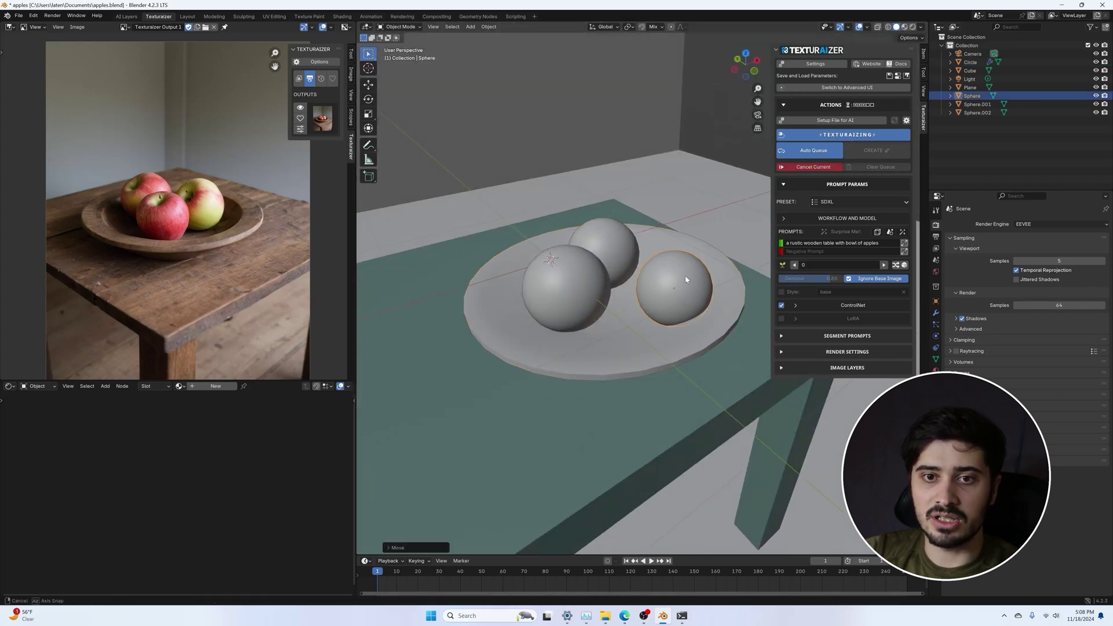
middle_drag(686, 279, 579, 265)
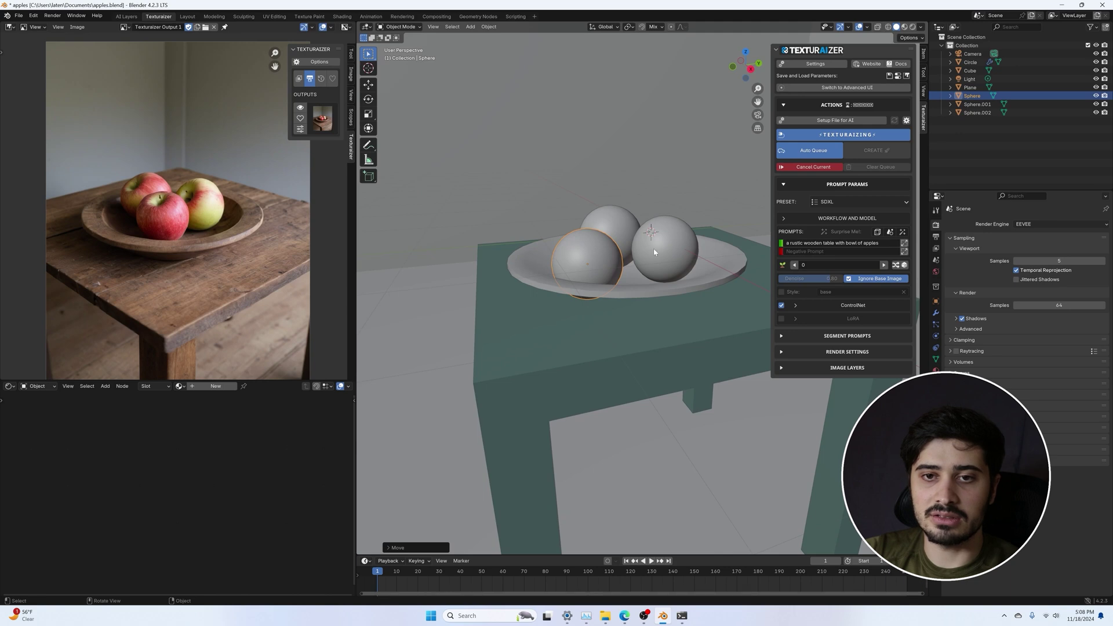
Enlarge the moved sphere and raise it so that it sits on the plate
key(s)
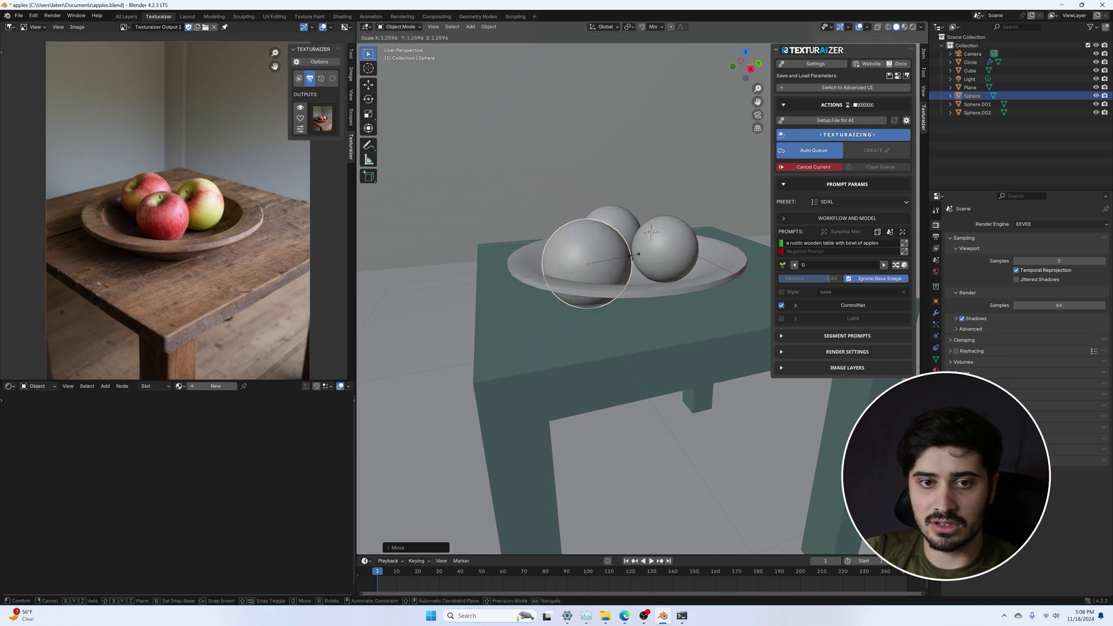
click(641, 232)
key(g)
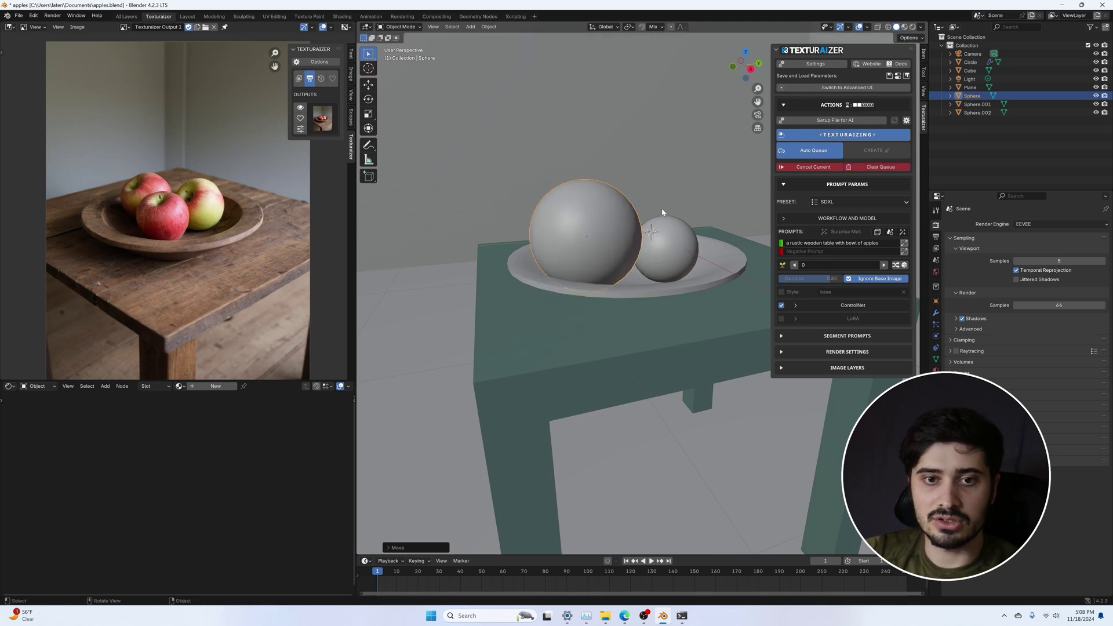
click(649, 219)
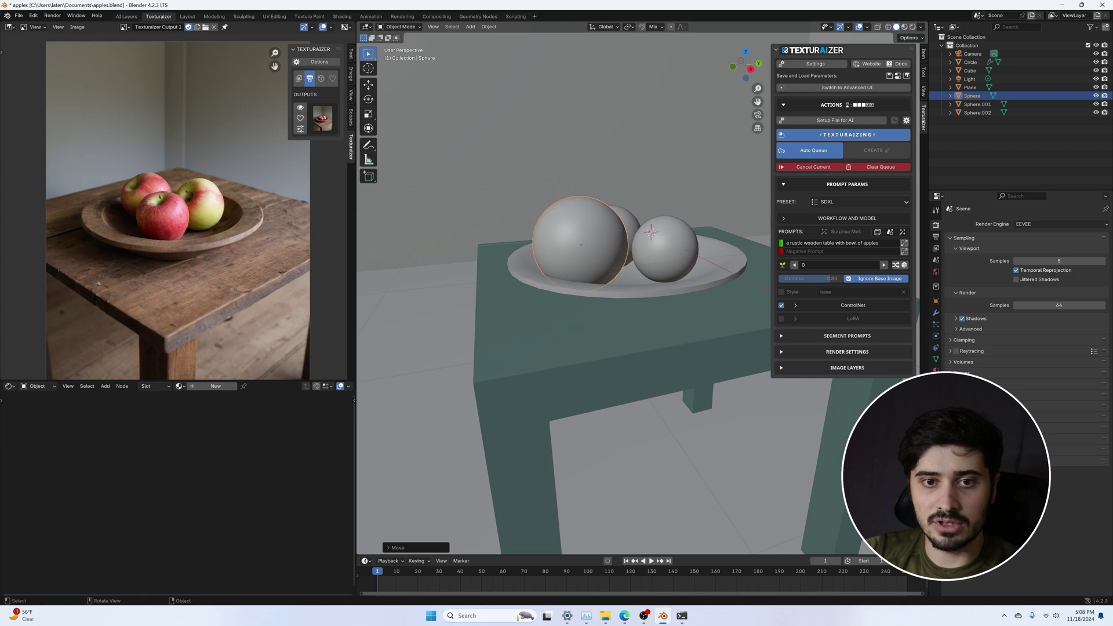
Shift the enlarged sphere slightly while looking through the camera, and select the wall plane
click(757, 115)
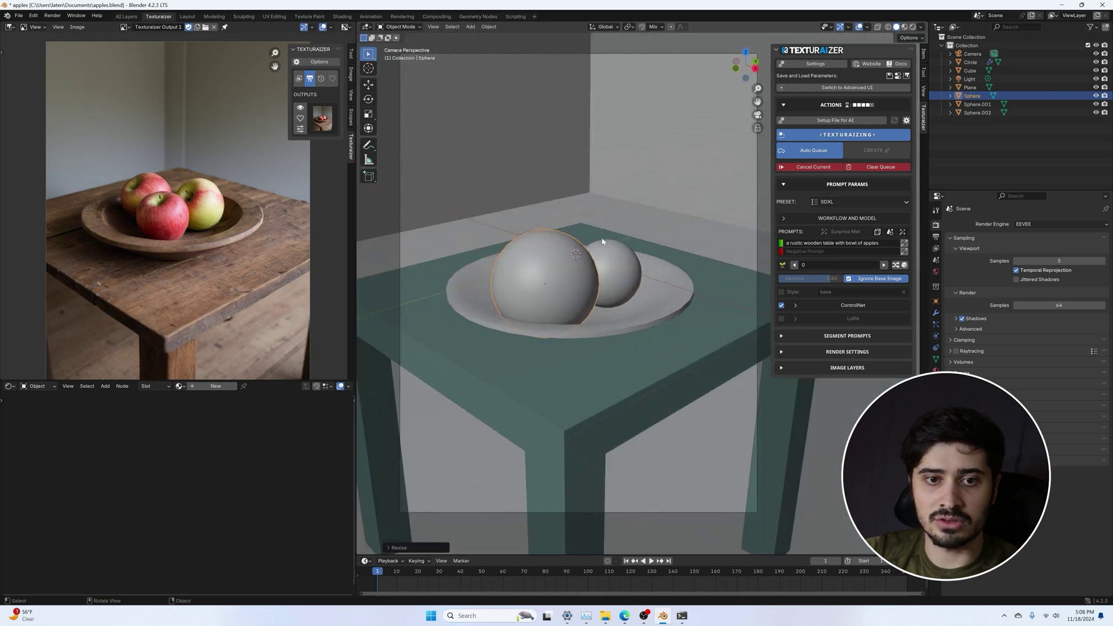
key(g)
click(574, 249)
click(629, 186)
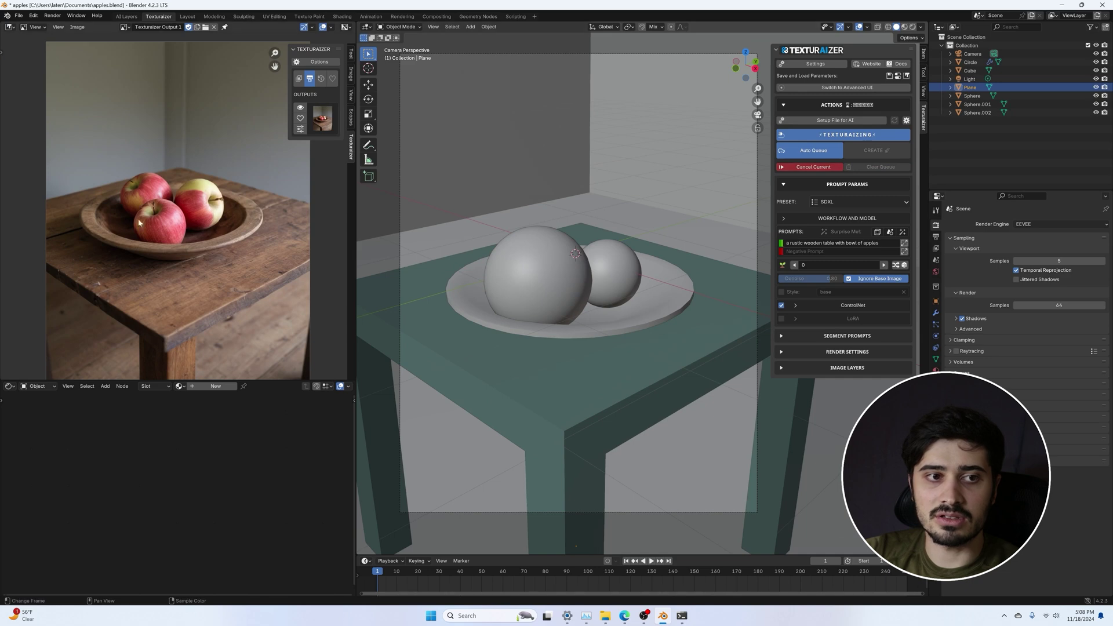
Move the enlarged sphere across the plate to the rim beside Sphere.001
key(KP_0)
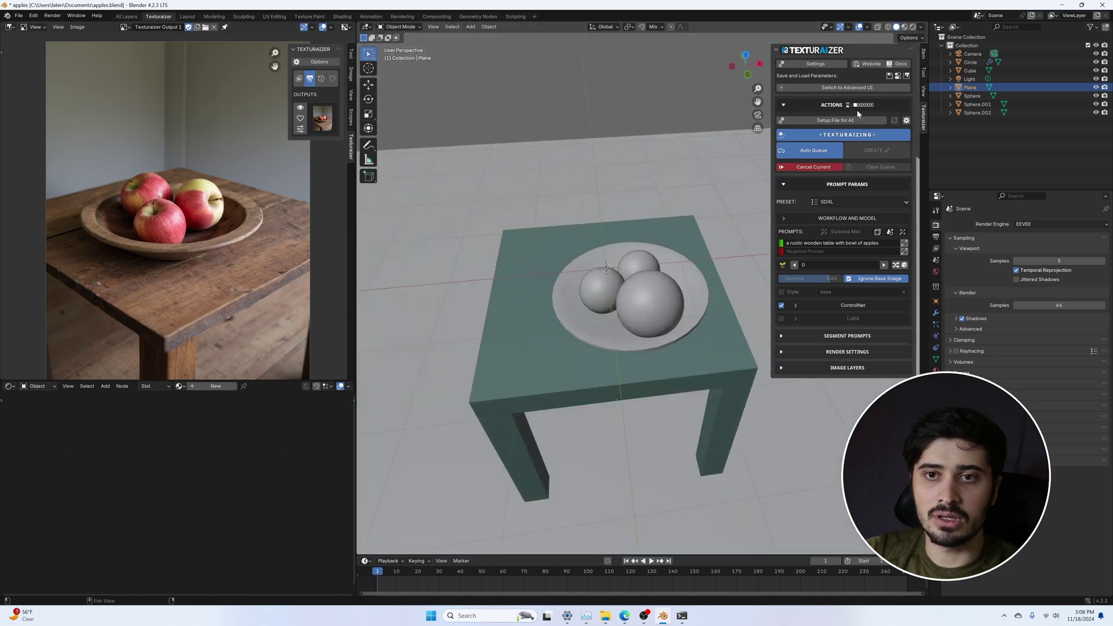
click(593, 295)
key(g)
key(shift+z)
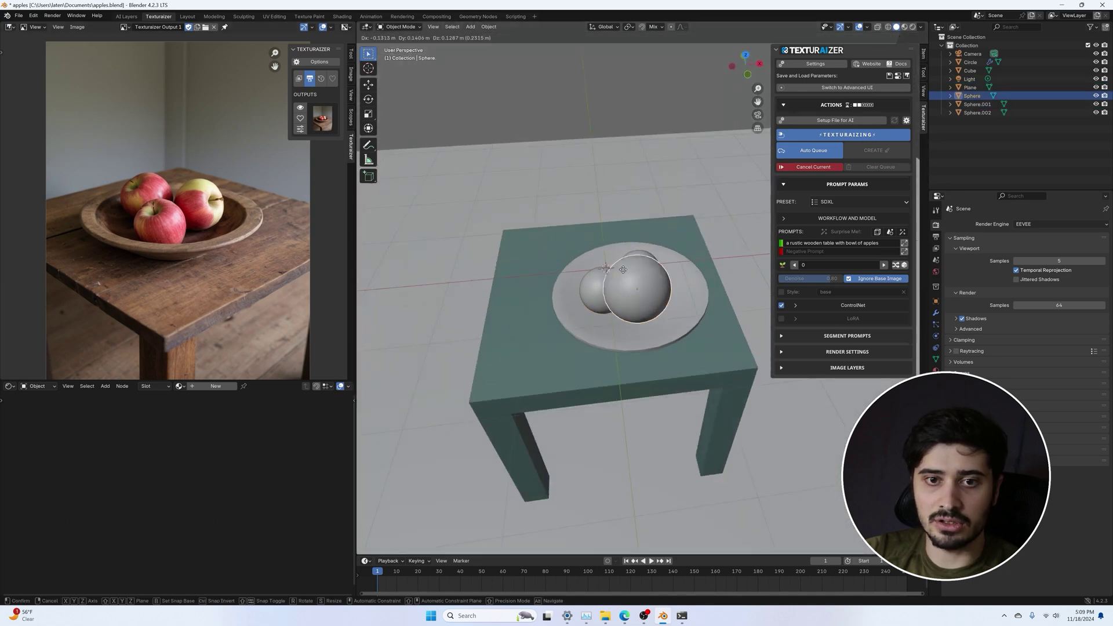
click(584, 299)
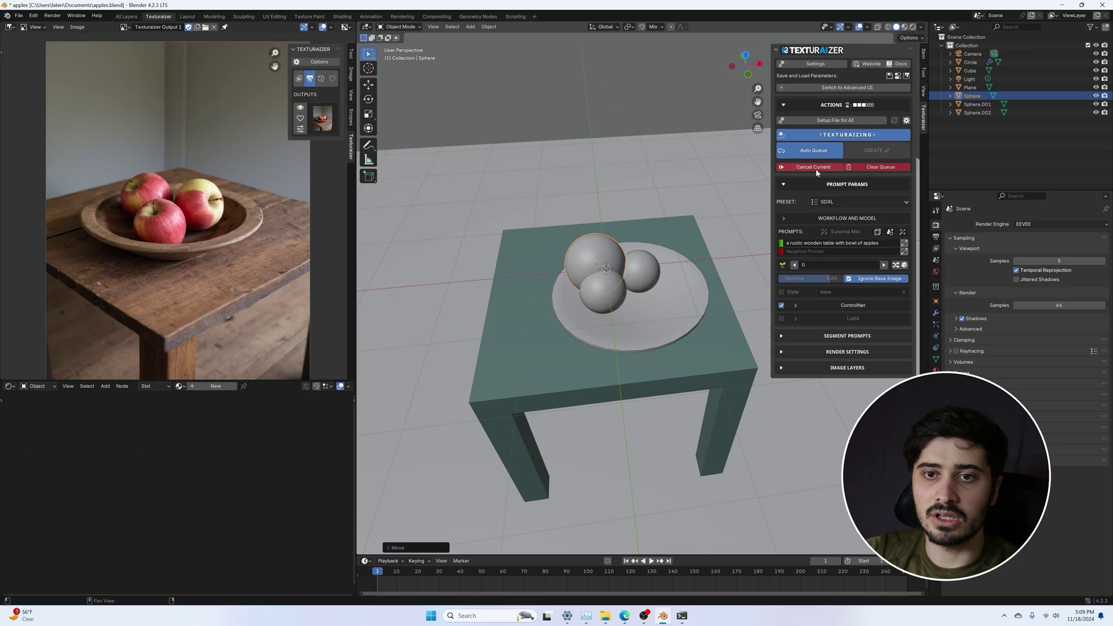
Move Sphere.001 horizontally, with its height locked, across the plate away from the enlarged sphere
click(584, 299)
key(g)
key(shift+z)
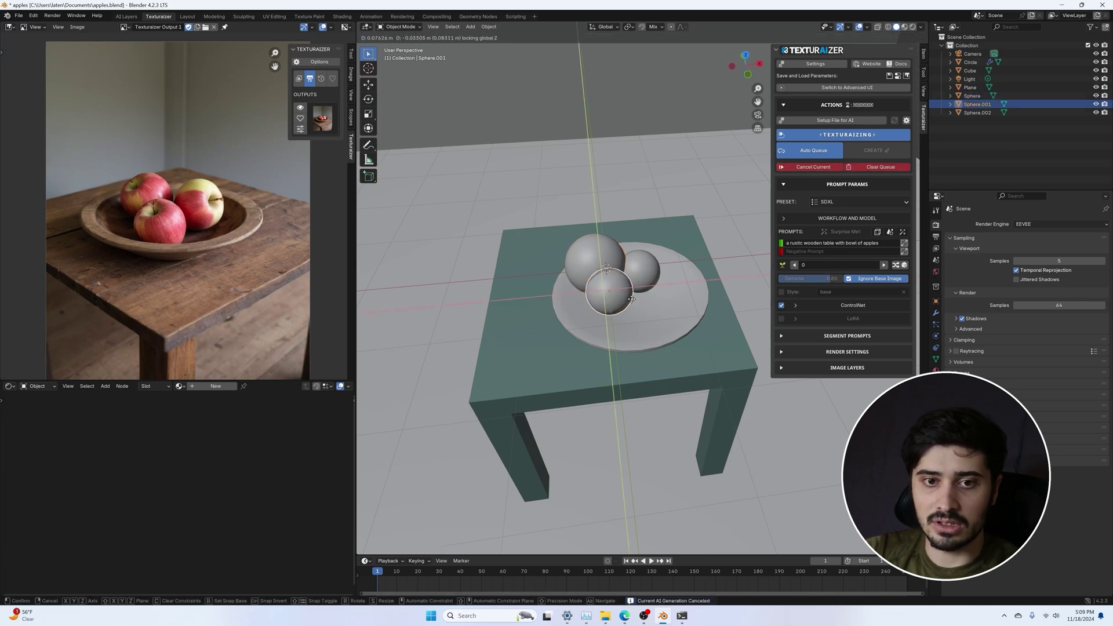
click(673, 313)
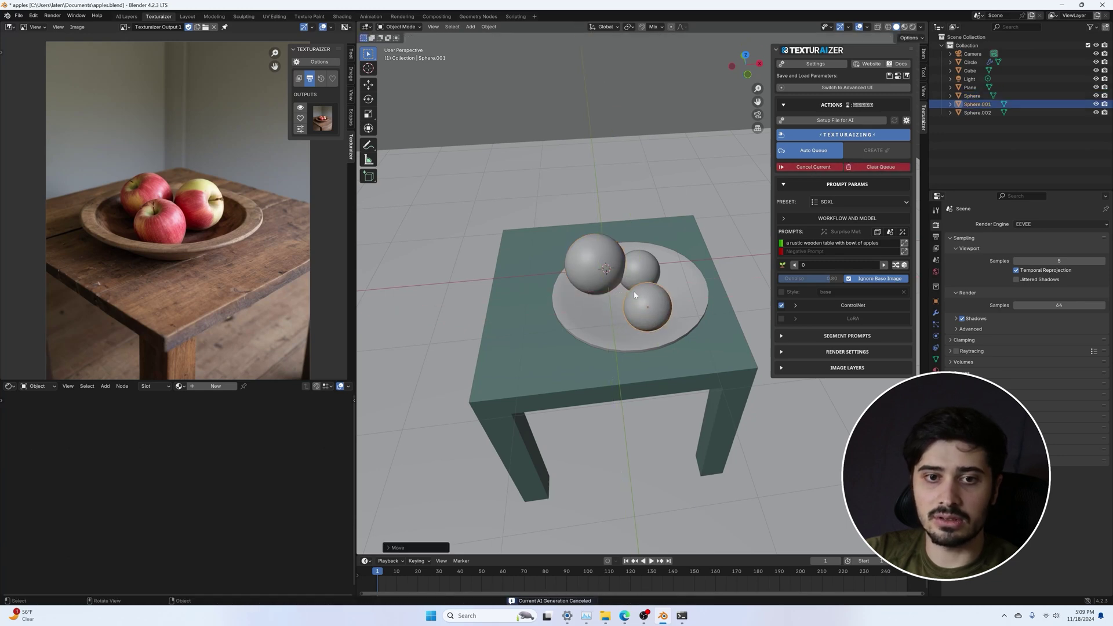
Nudge Sphere.001 and the enlarged sphere on the plate so that all three spheres sit close together
key(g)
click(604, 275)
click(599, 274)
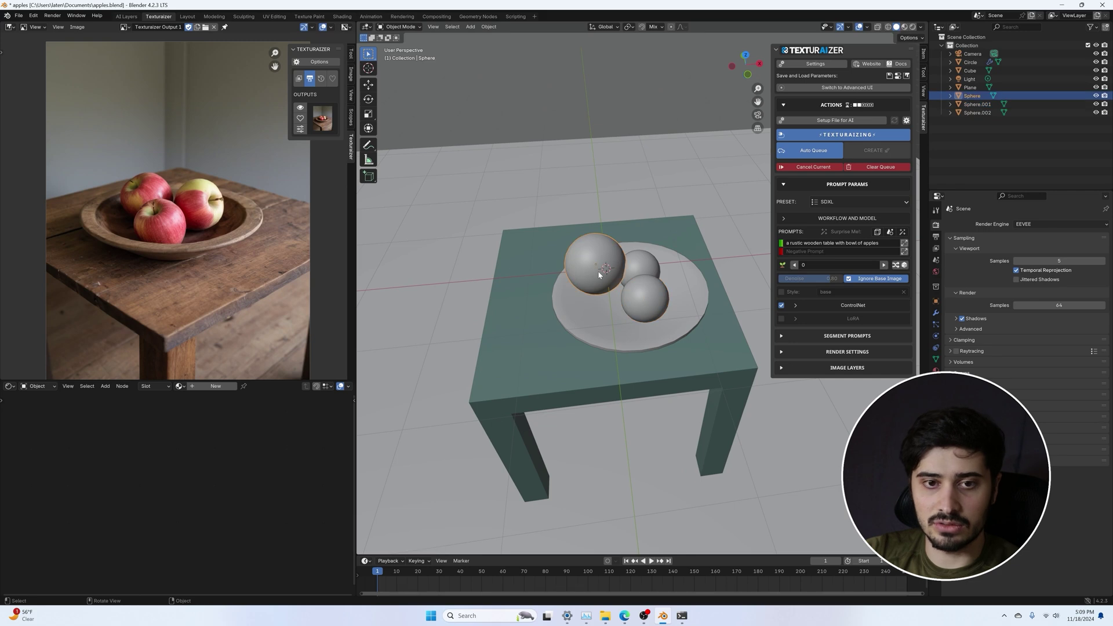
key(g)
click(603, 290)
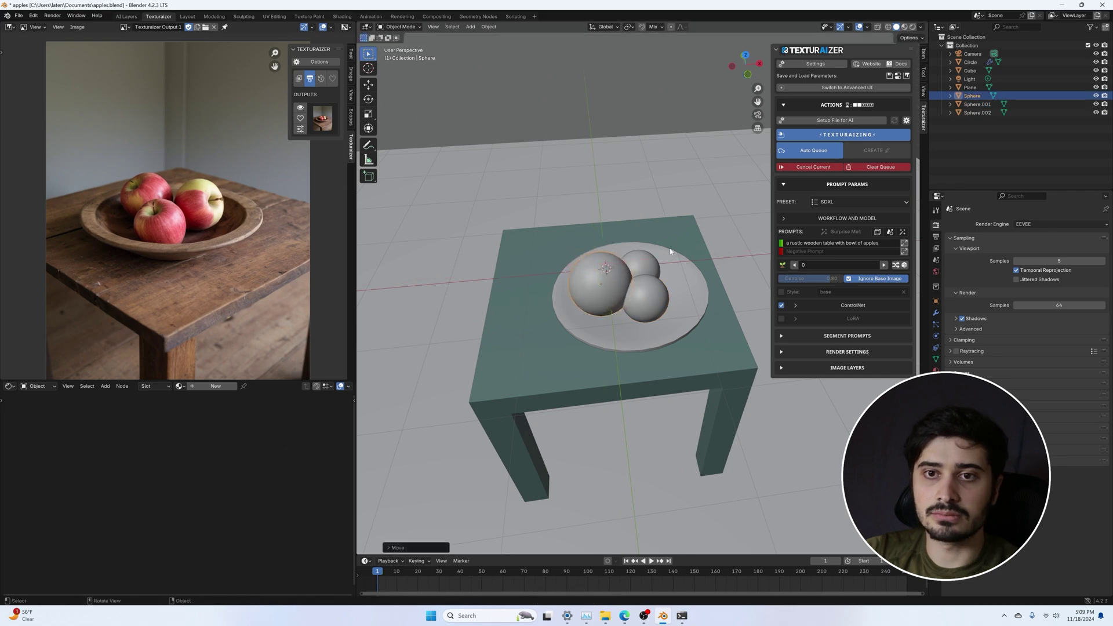
Cancel the current generation and select the wall plane while looking through the camera
click(820, 168)
click(756, 115)
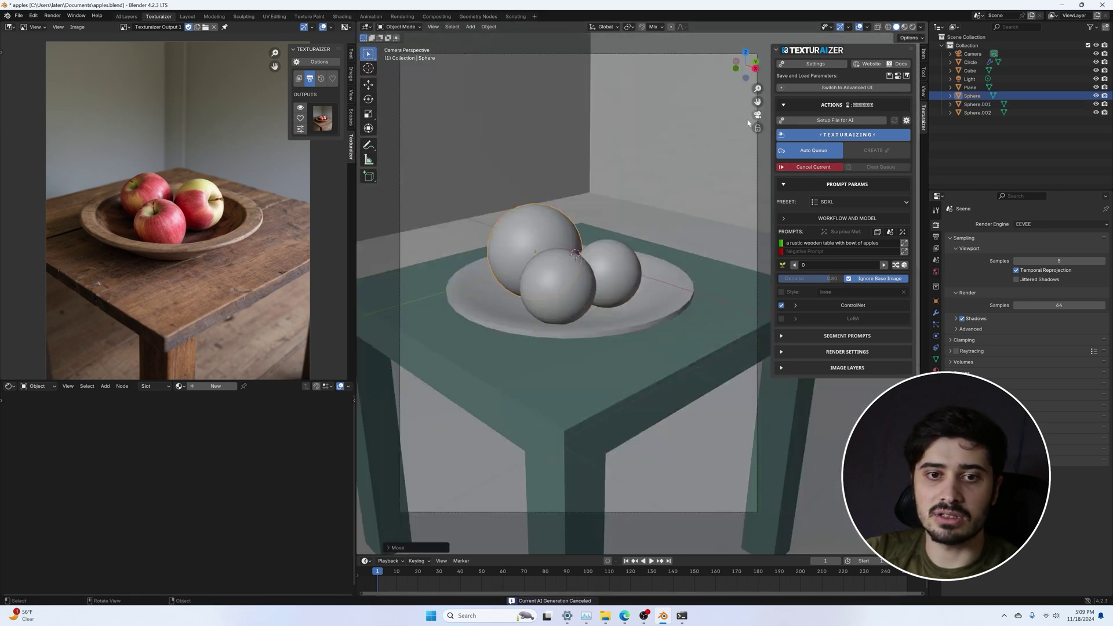
click(607, 181)
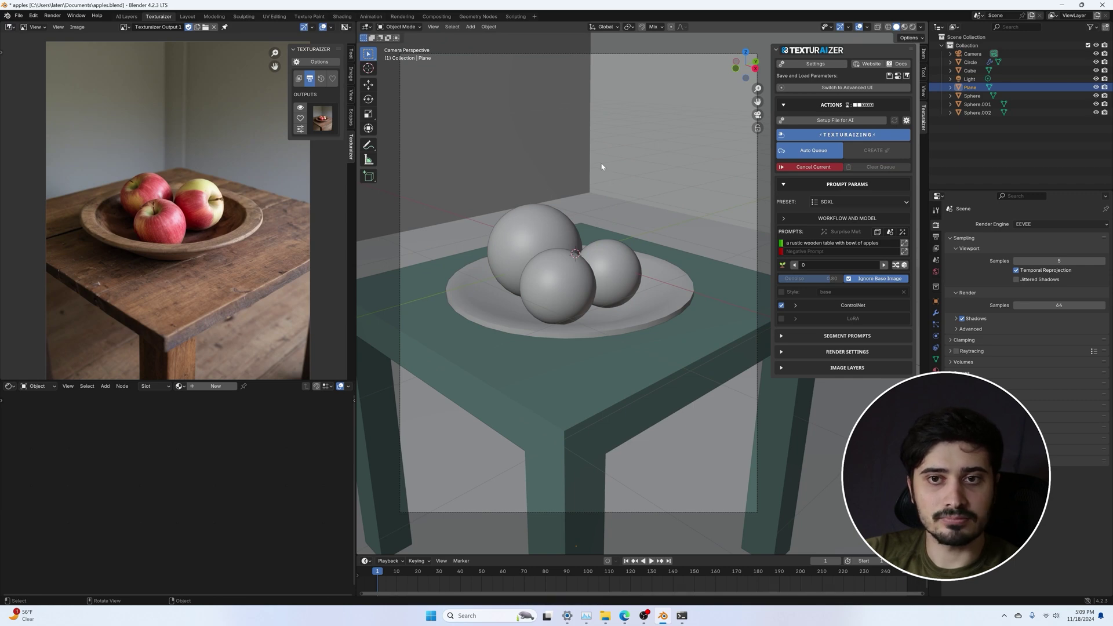
Examine the table and spheres from several sides and distances outside the camera view while Auto Queue is active
middle_drag(598, 154, 603, 272)
scroll(608, 260, down, 6)
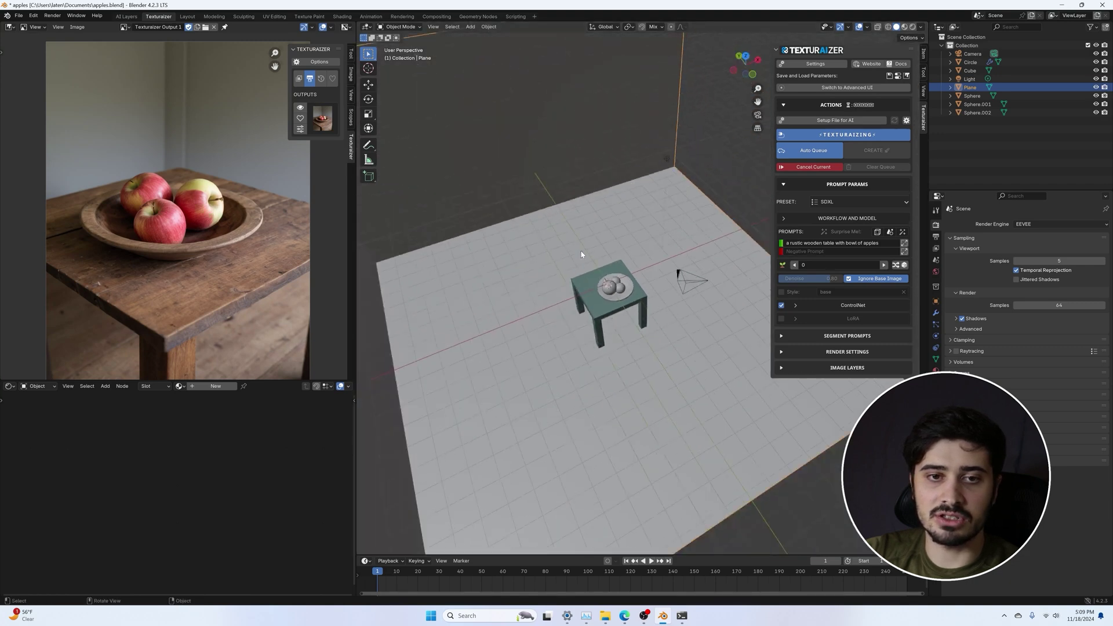
scroll(114, 173, up, 2)
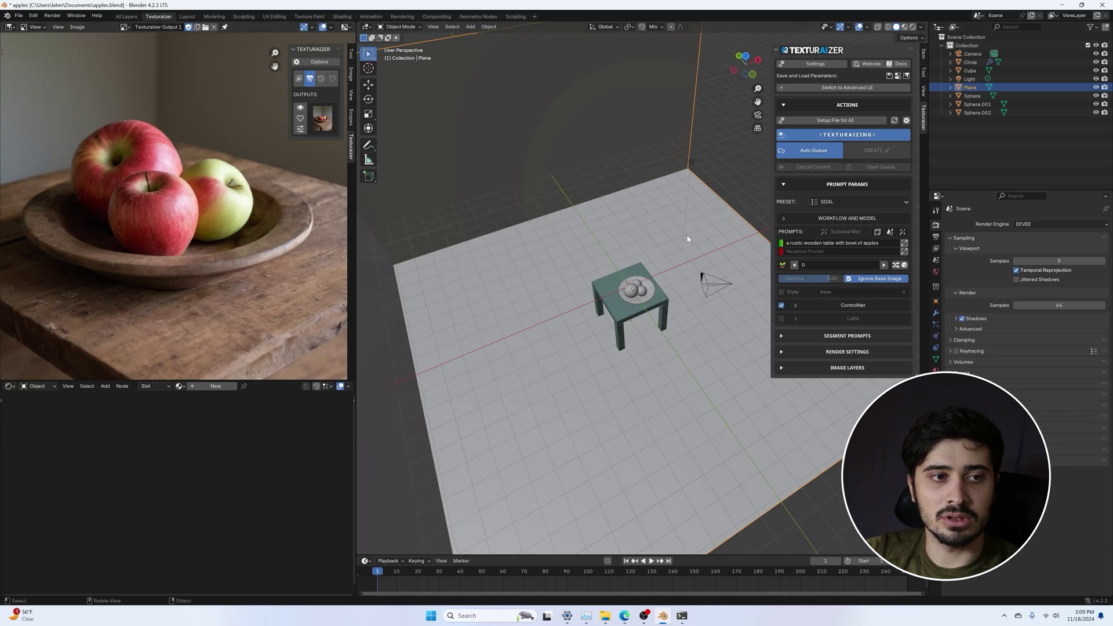
scroll(701, 267, up, 5)
scroll(639, 266, down, 1)
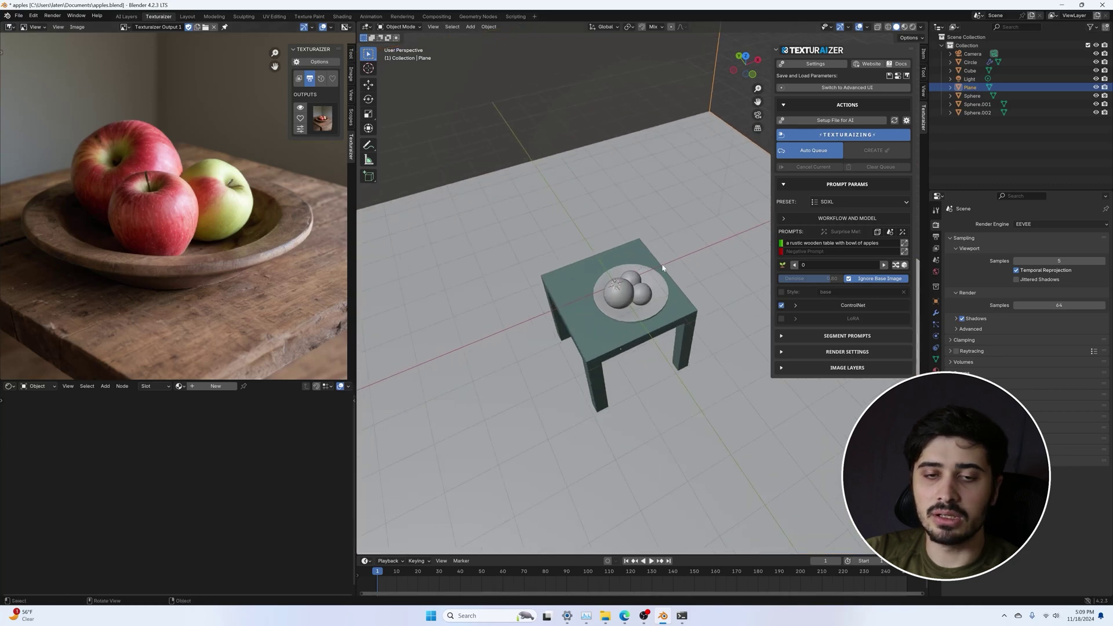
scroll(662, 268, down, 5)
middle_drag(649, 272, 521, 252)
scroll(620, 284, up, 4)
scroll(481, 251, up, 2)
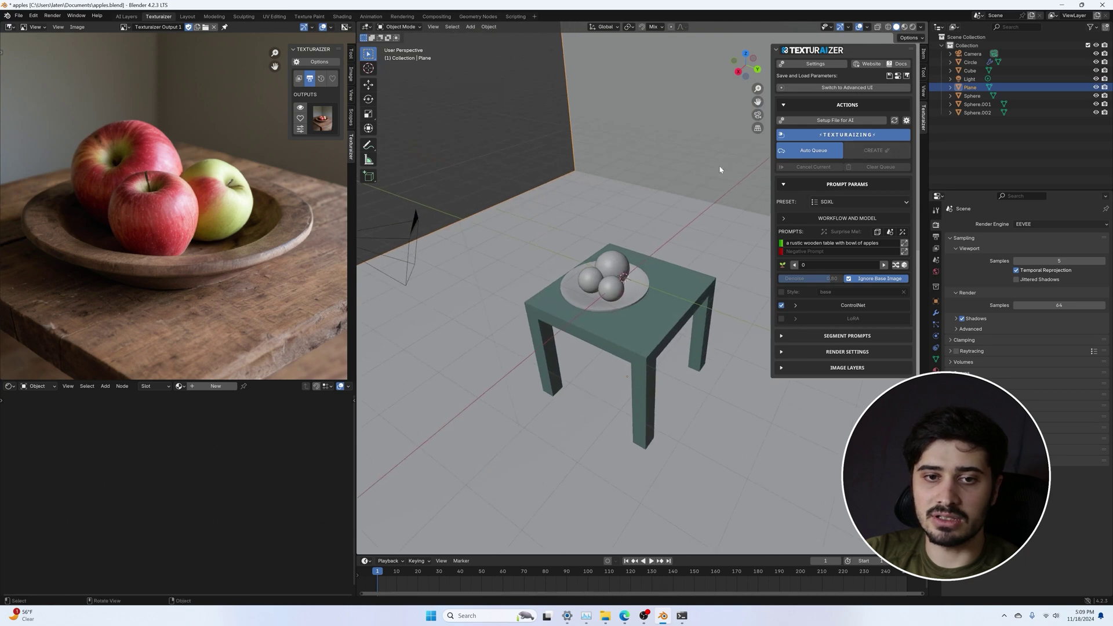
scroll(590, 268, up, 3)
middle_drag(590, 268, 617, 266)
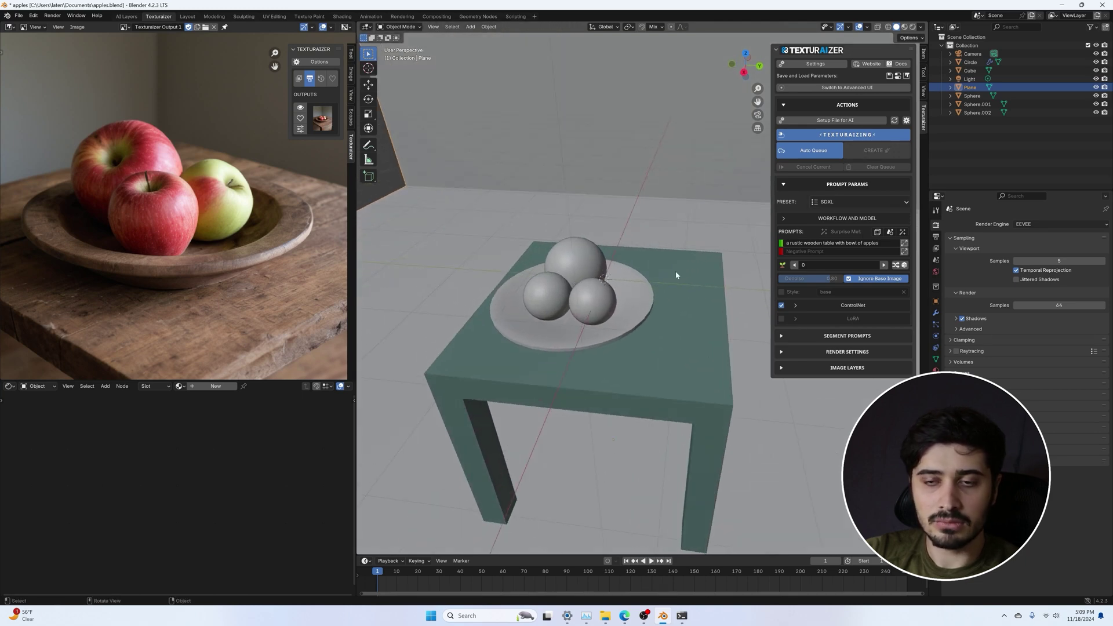
Increase the seed to 1 and randomize it twice to generate new variations of the image
click(884, 264)
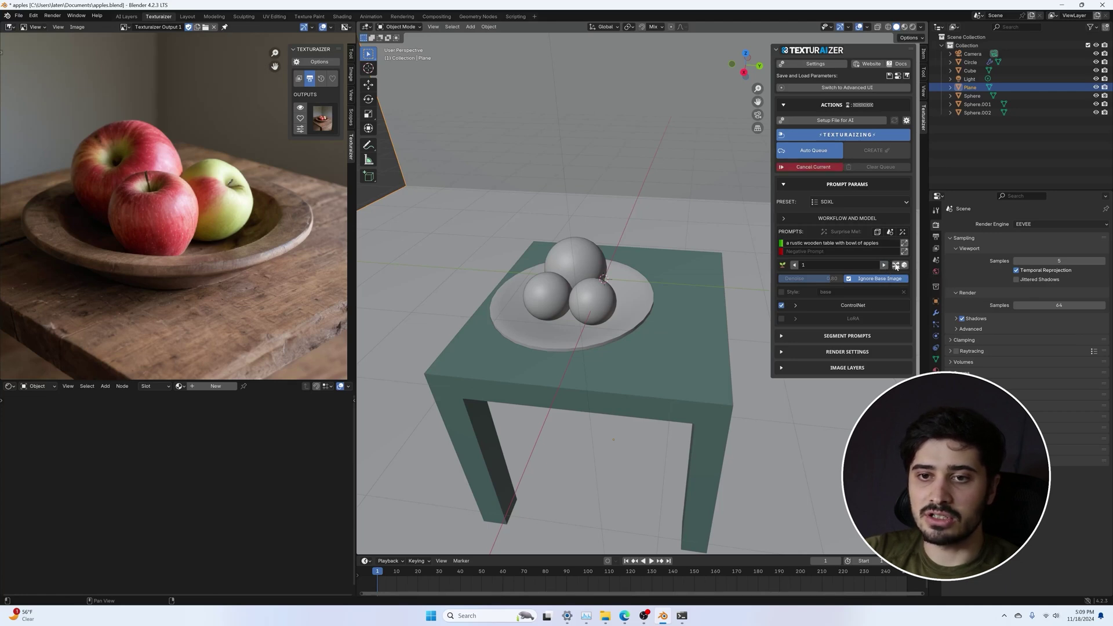
click(896, 265)
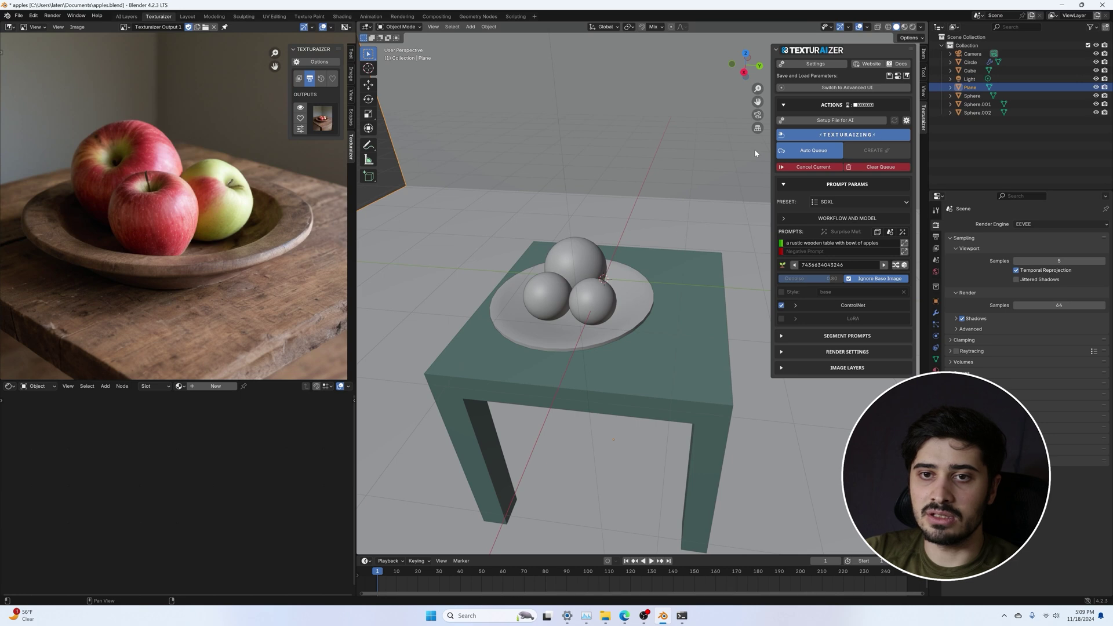
click(895, 265)
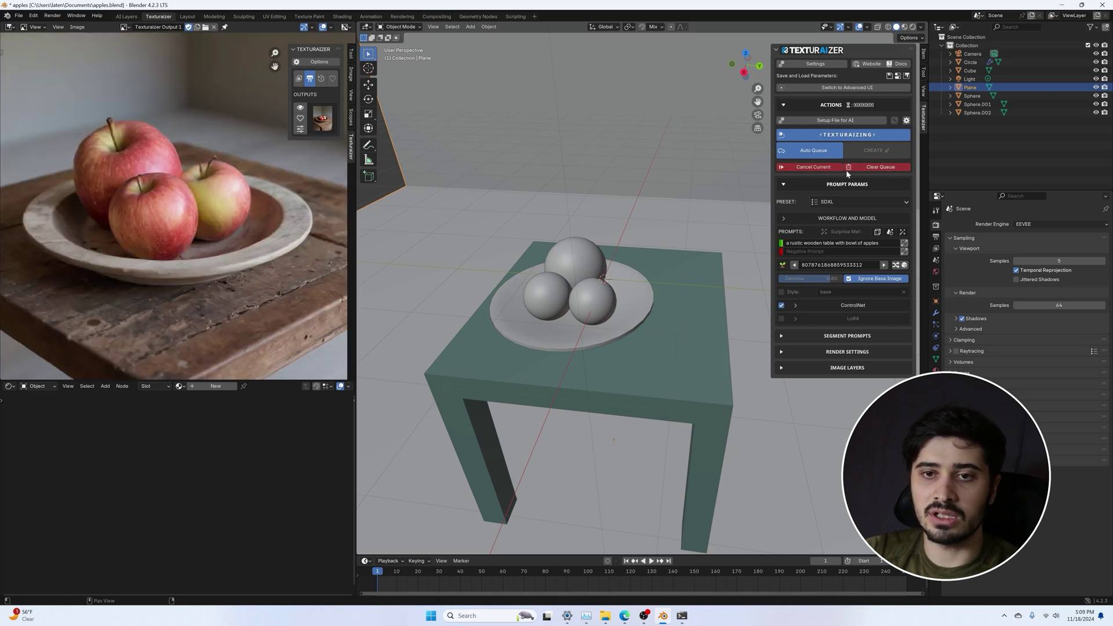
Return to the camera view and check the segment prompt settings of the wall plane
scroll(620, 234, down, 6)
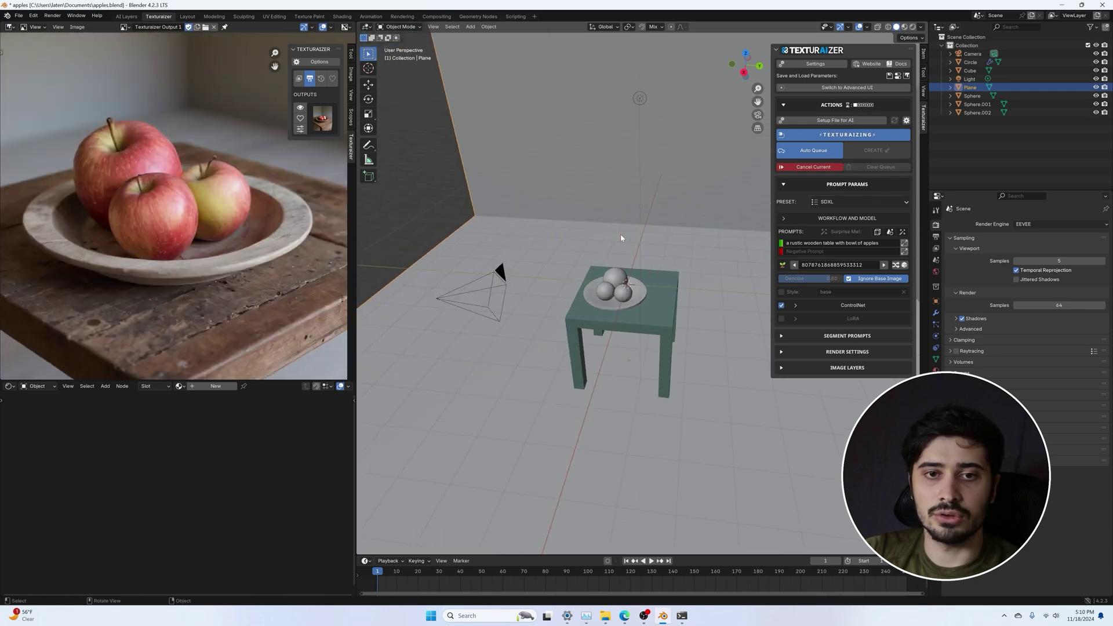
middle_drag(620, 234, 751, 125)
click(757, 115)
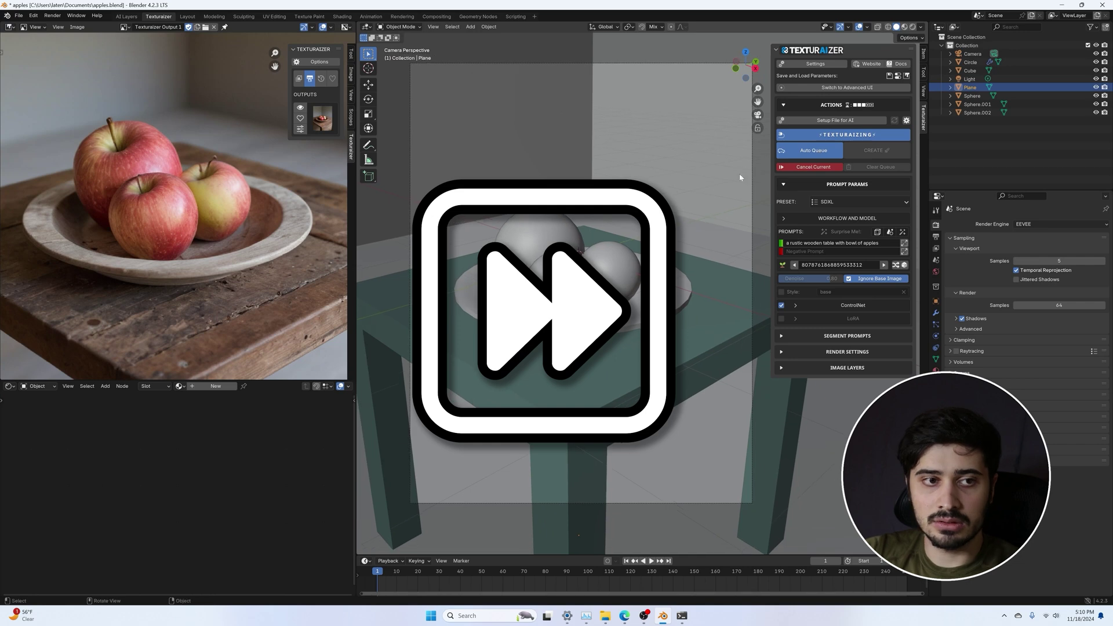
click(829, 336)
click(829, 352)
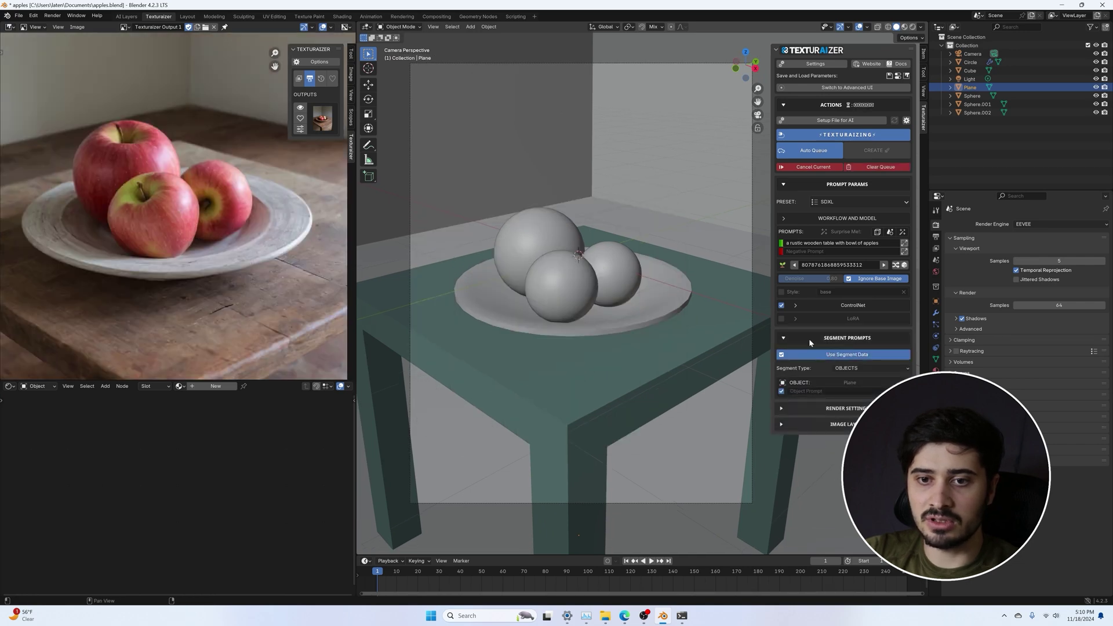
click(805, 338)
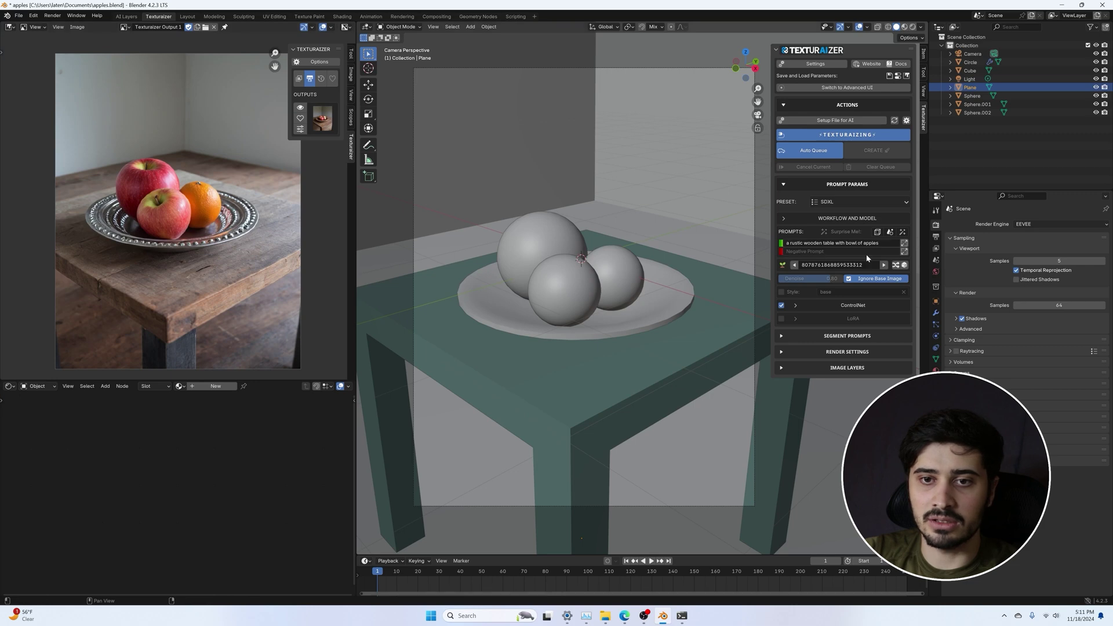
Try adding "smooth" before "metal bowl" in the plate's object prompt
click(655, 300)
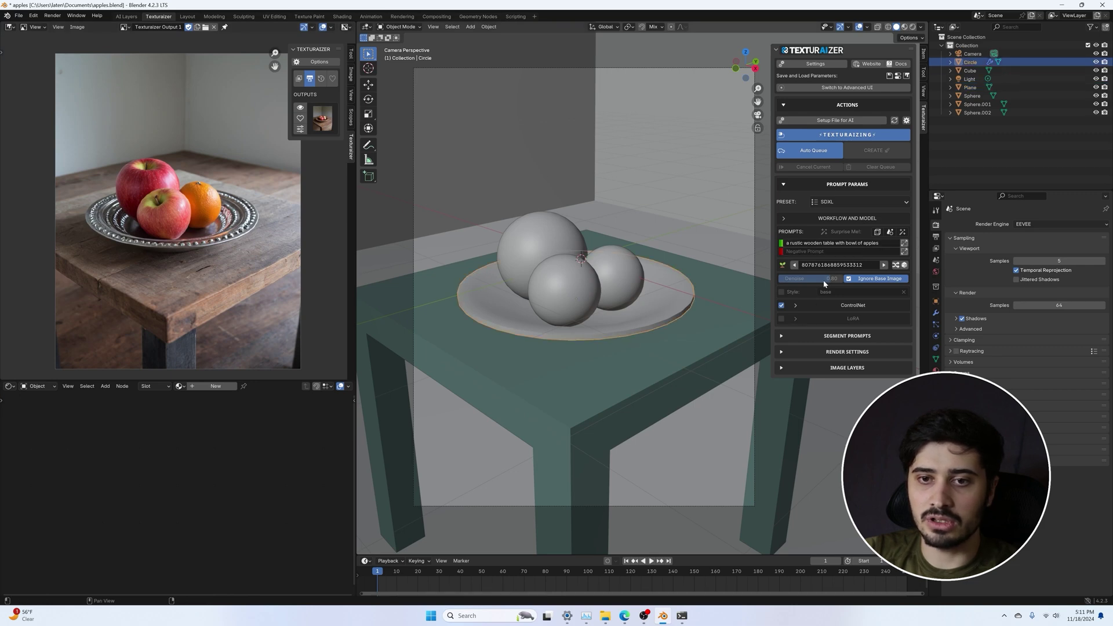
click(791, 337)
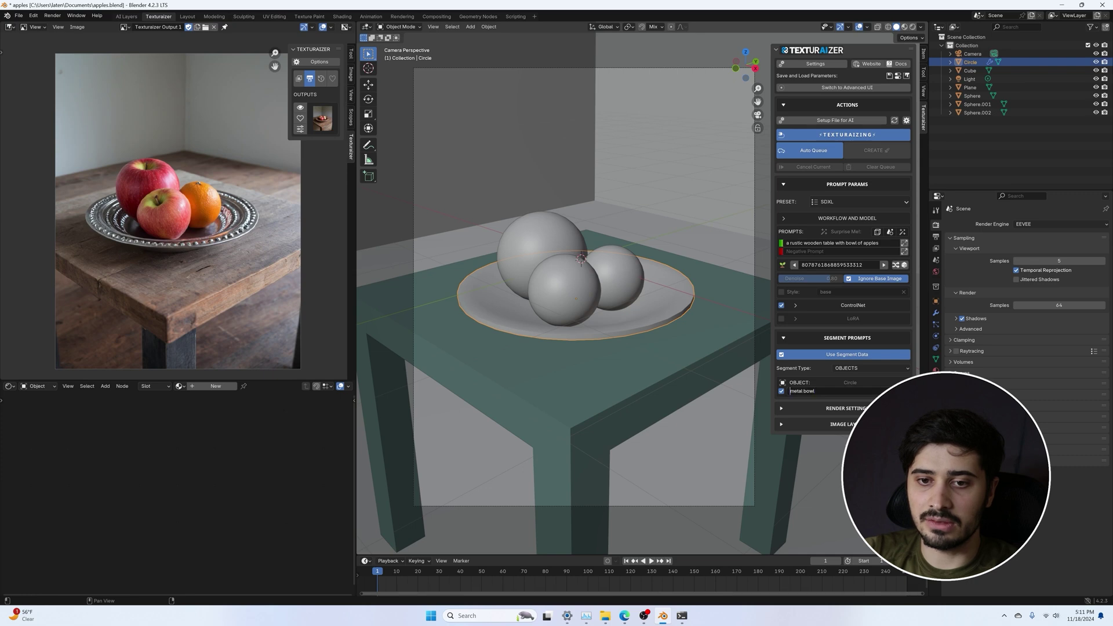
text(smooth)
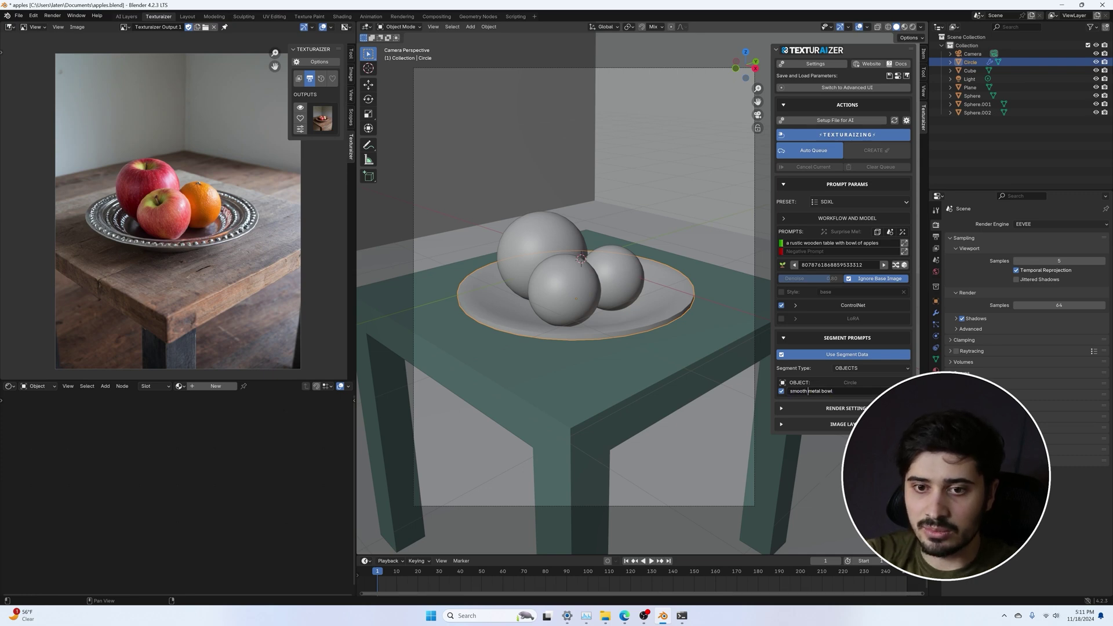
key(BackSpace)
key(BackSpace)
key(BackSpace)
key(BackSpace)
key(BackSpace)
key(BackSpace)
key(BackSpace)
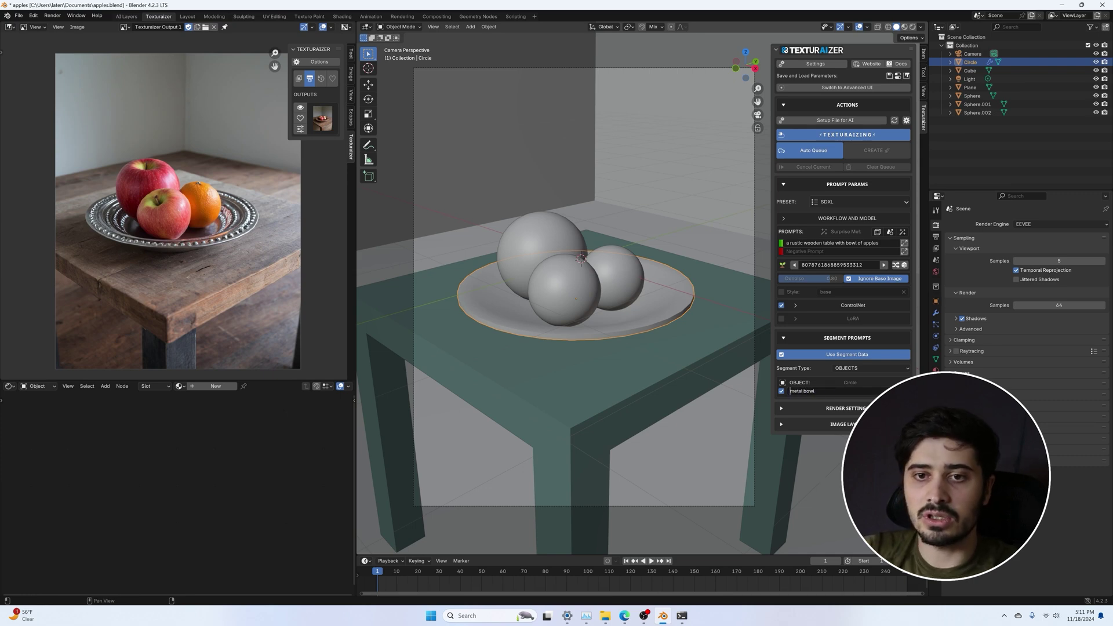
key(Return)
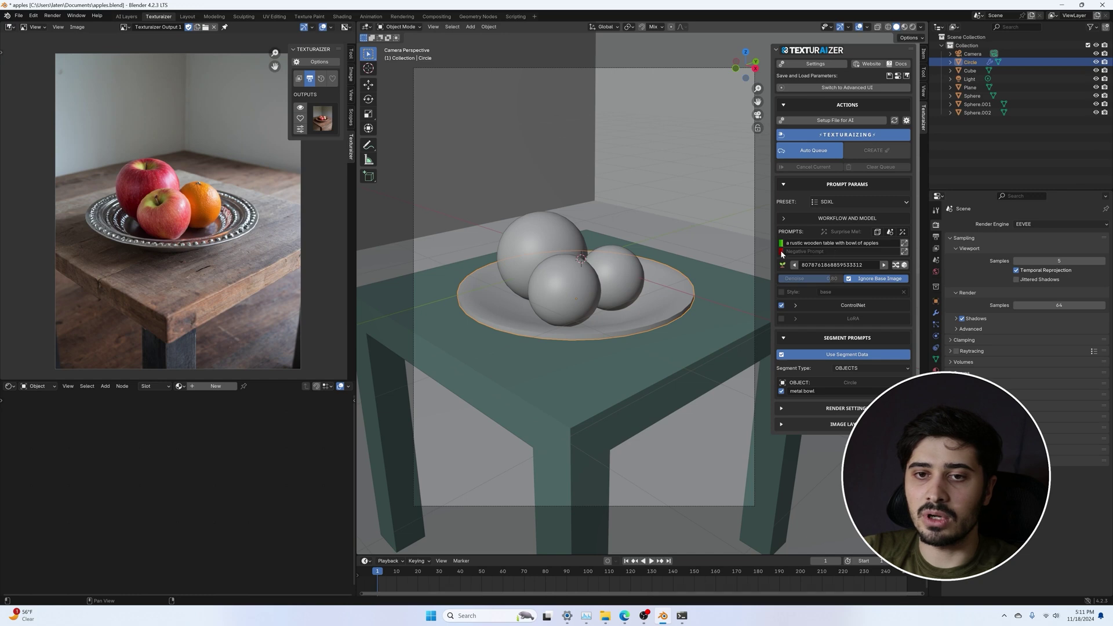
Set the negative prompt to "ornate" to get a plainer metal bowl
click(812, 253)
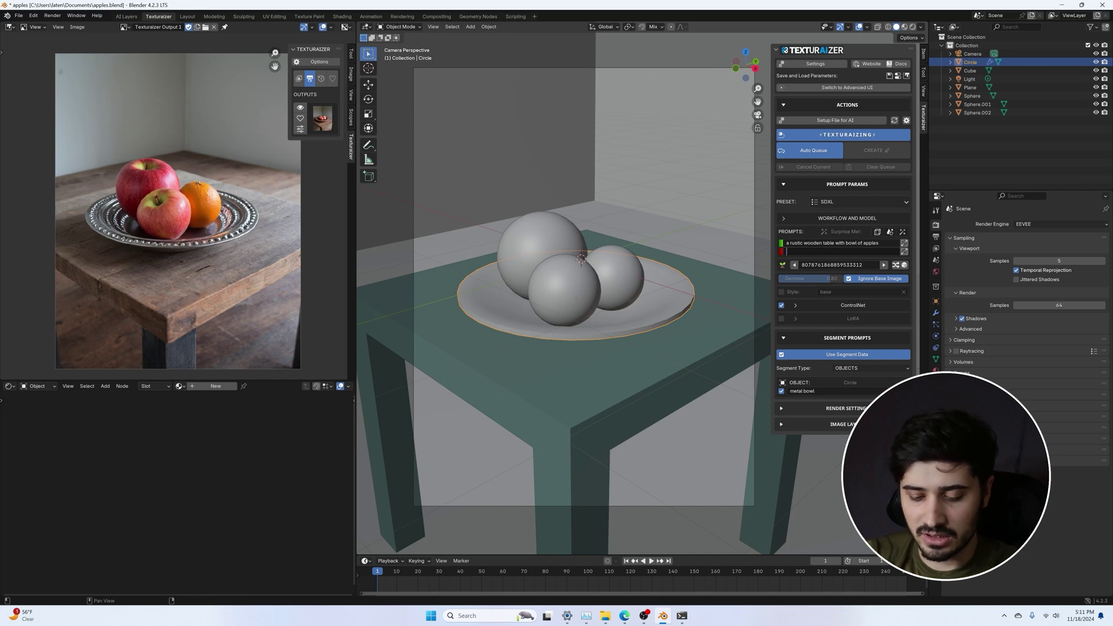
text(ornate)
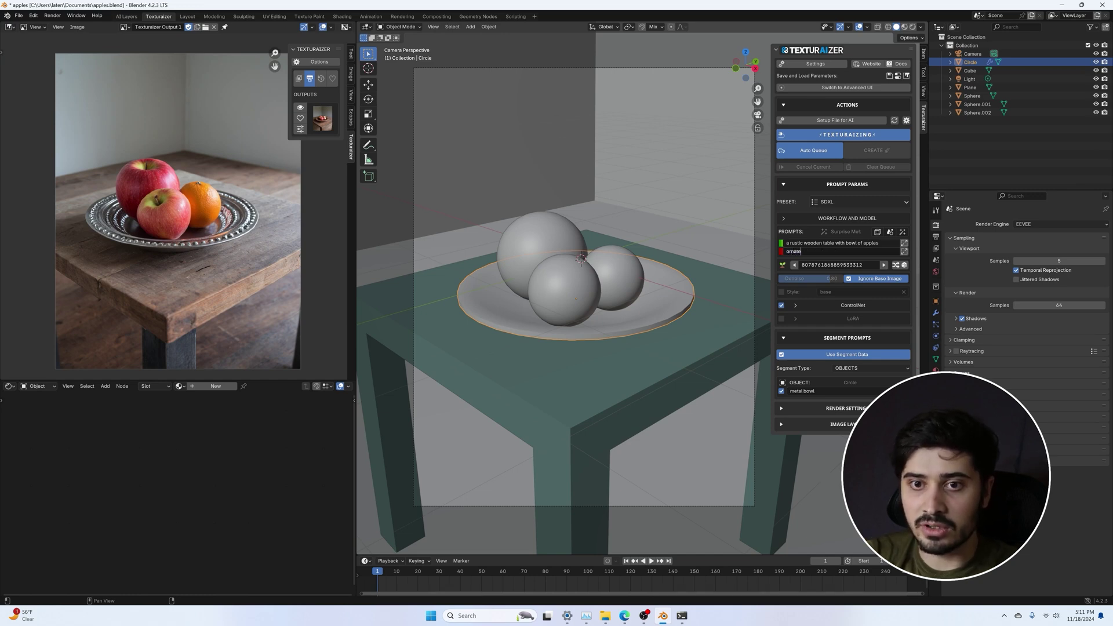
key(Return)
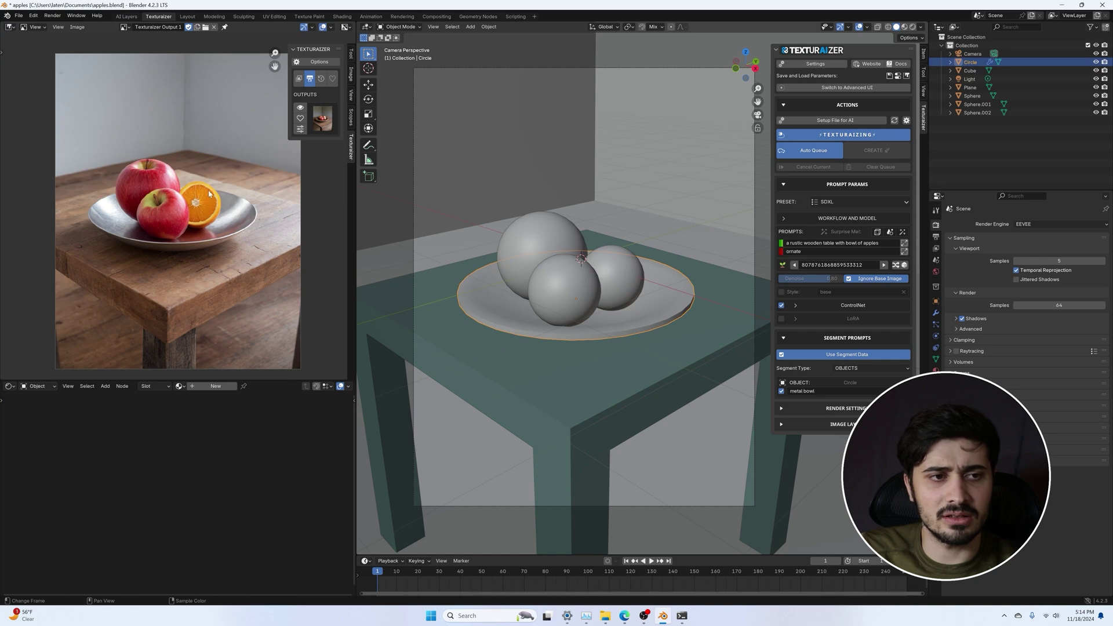
Extend the negative prompt to "ornate, sliced" to avoid a cut orange
click(819, 251)
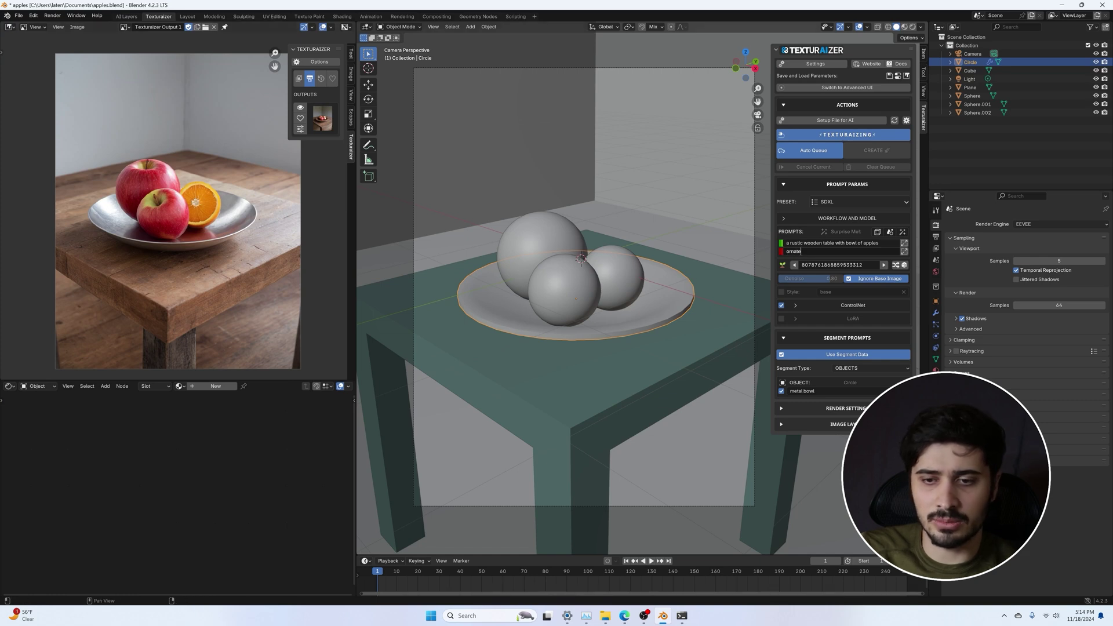
text(, sliced)
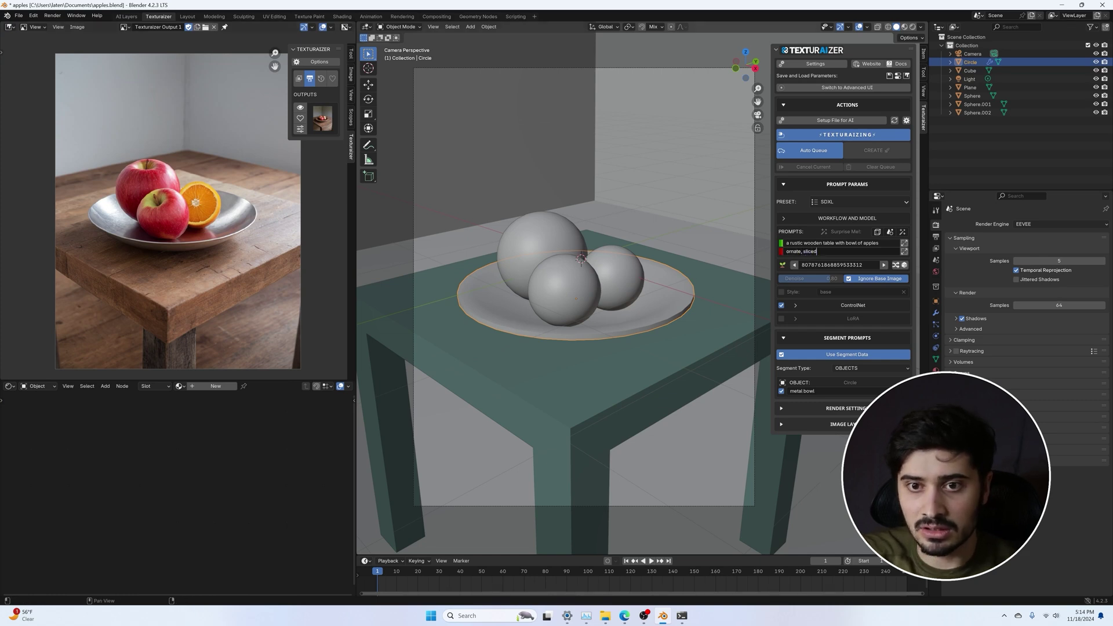
key(Return)
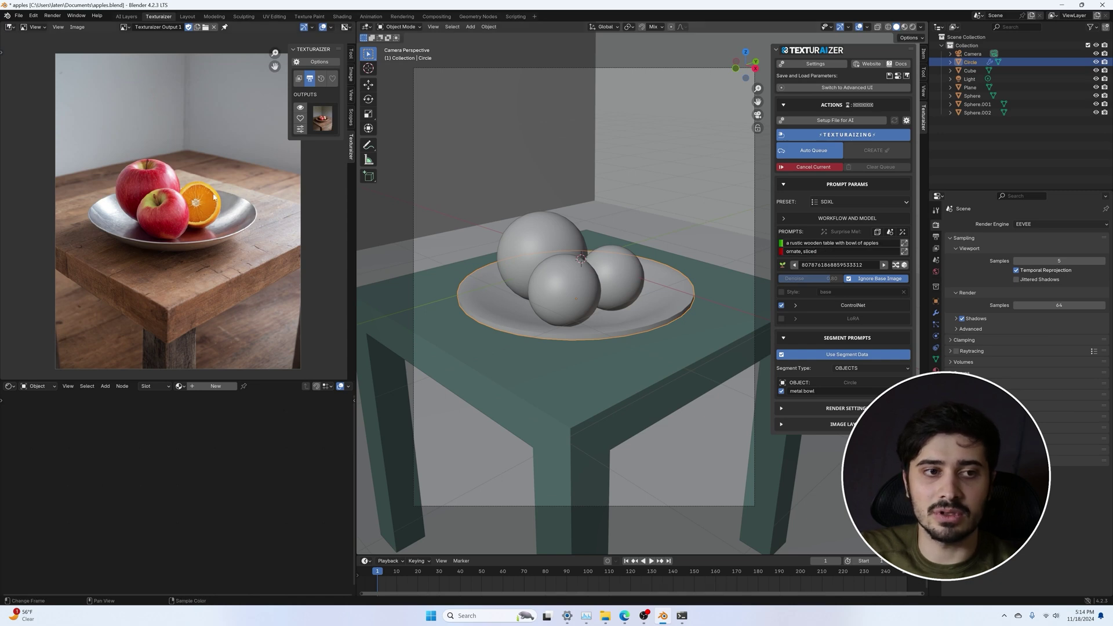
Enable the prompt style with artstyle-watercolor and cancel the outdated generation so the watercolor version is generated
click(581, 538)
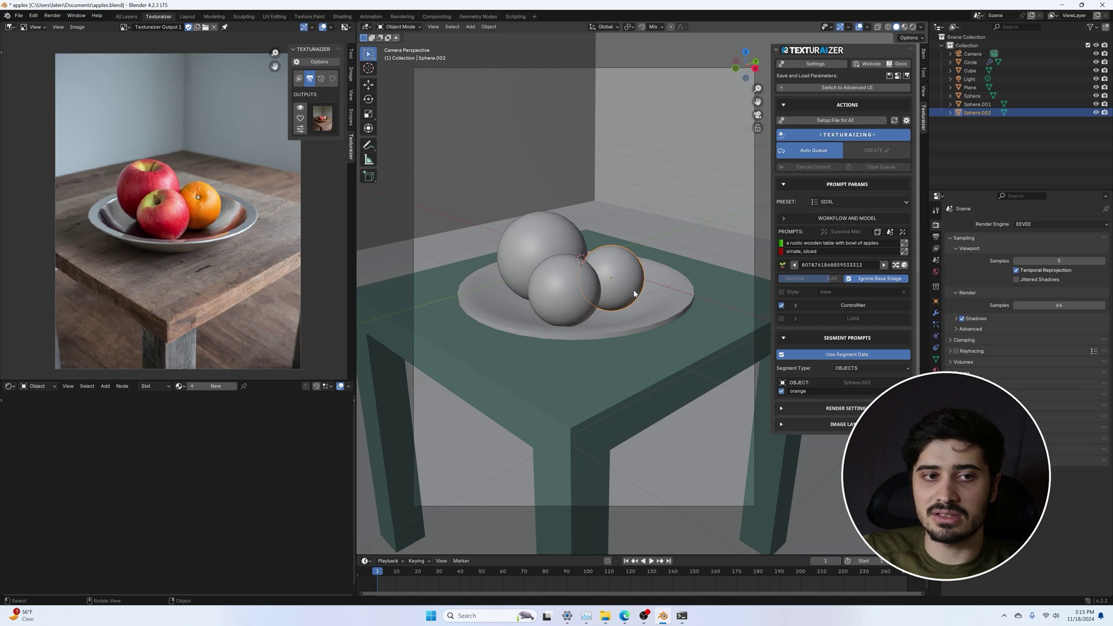
click(781, 292)
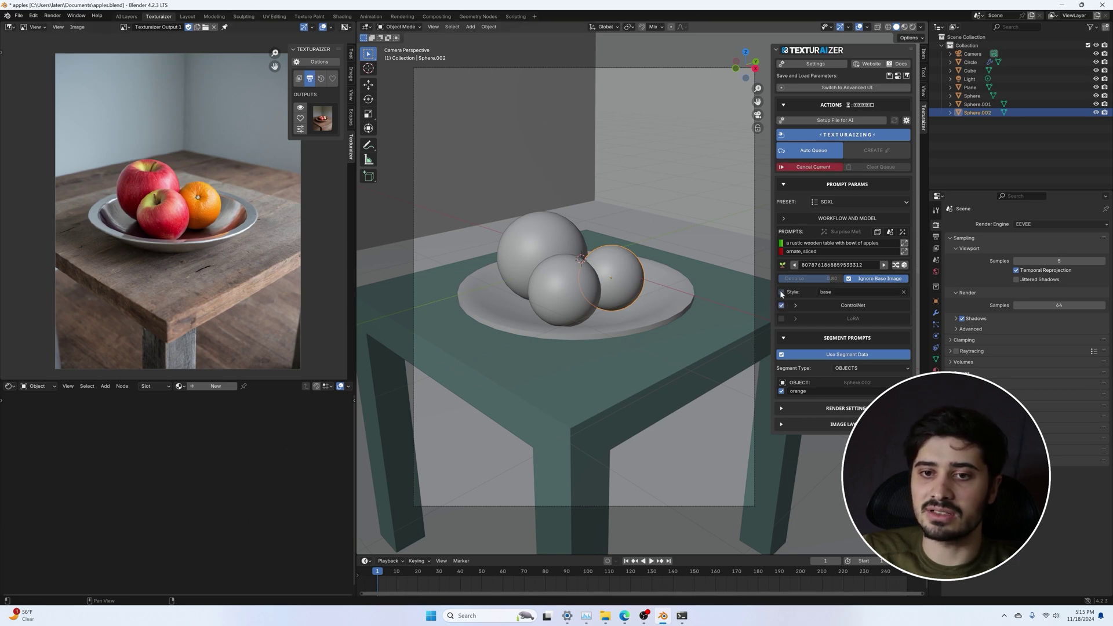
click(830, 293)
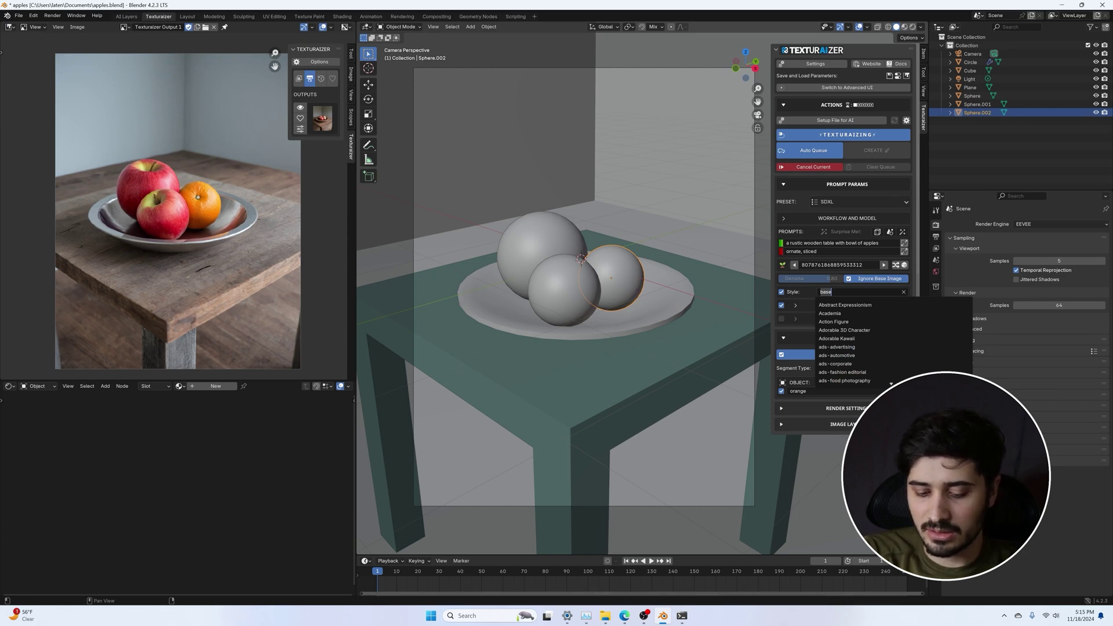
text(water)
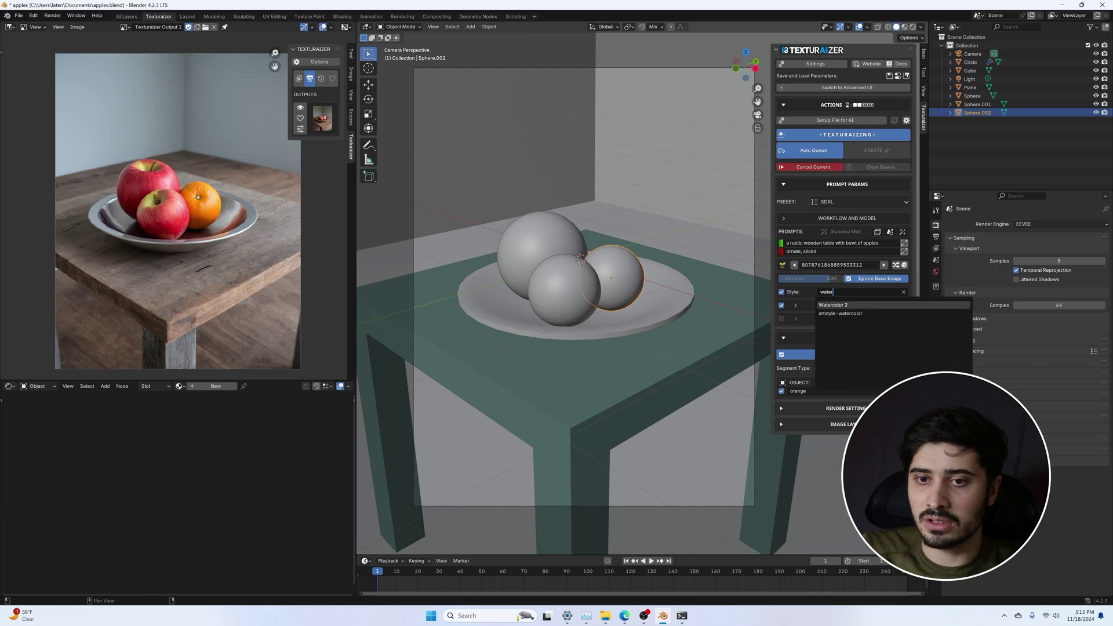
click(864, 313)
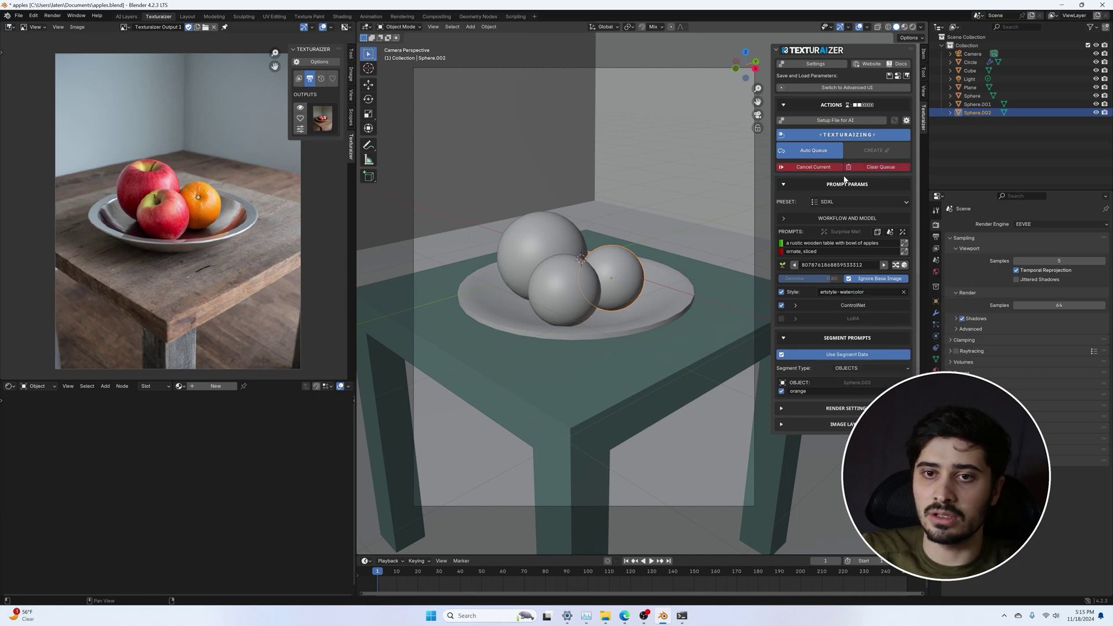
click(811, 167)
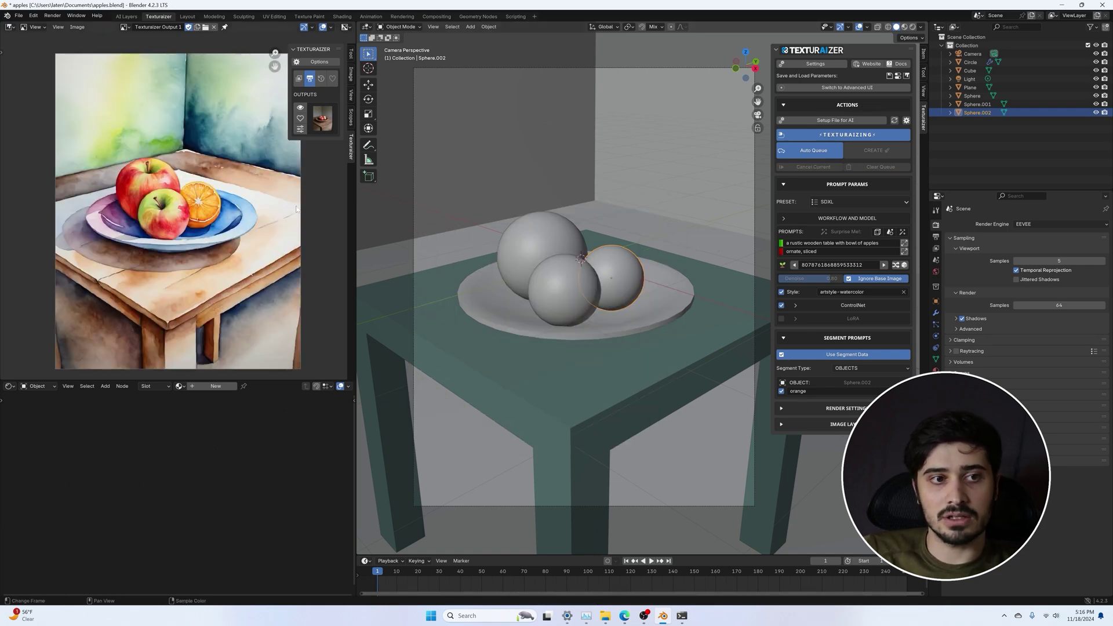
scroll(207, 206, down, 1)
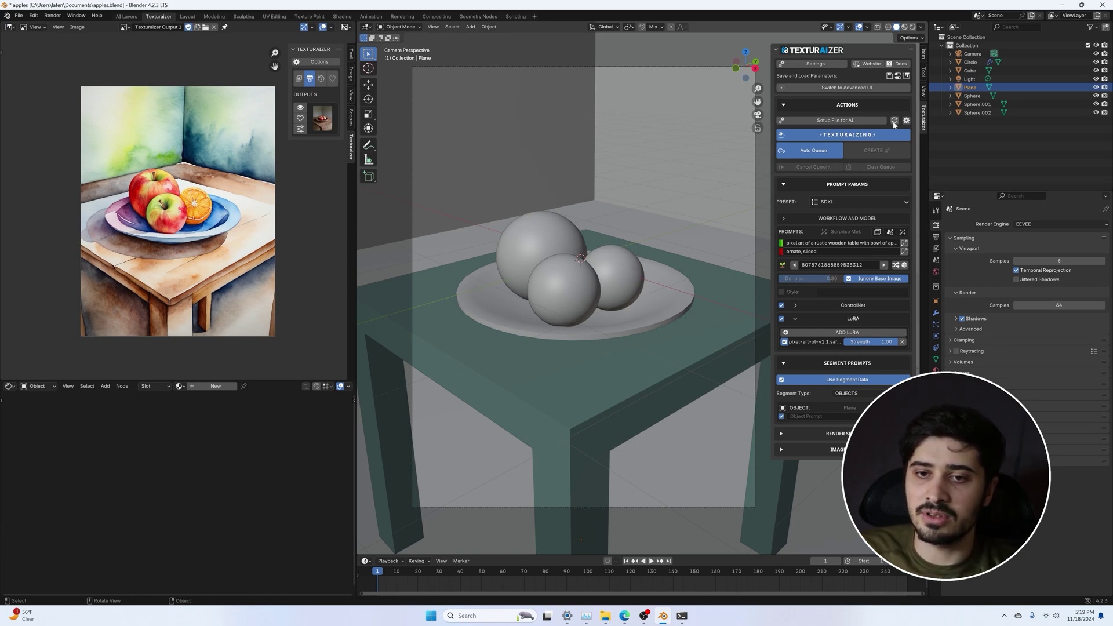
View the additional settings of Texturaizer's advanced UI and switch back to the simple UI
click(845, 88)
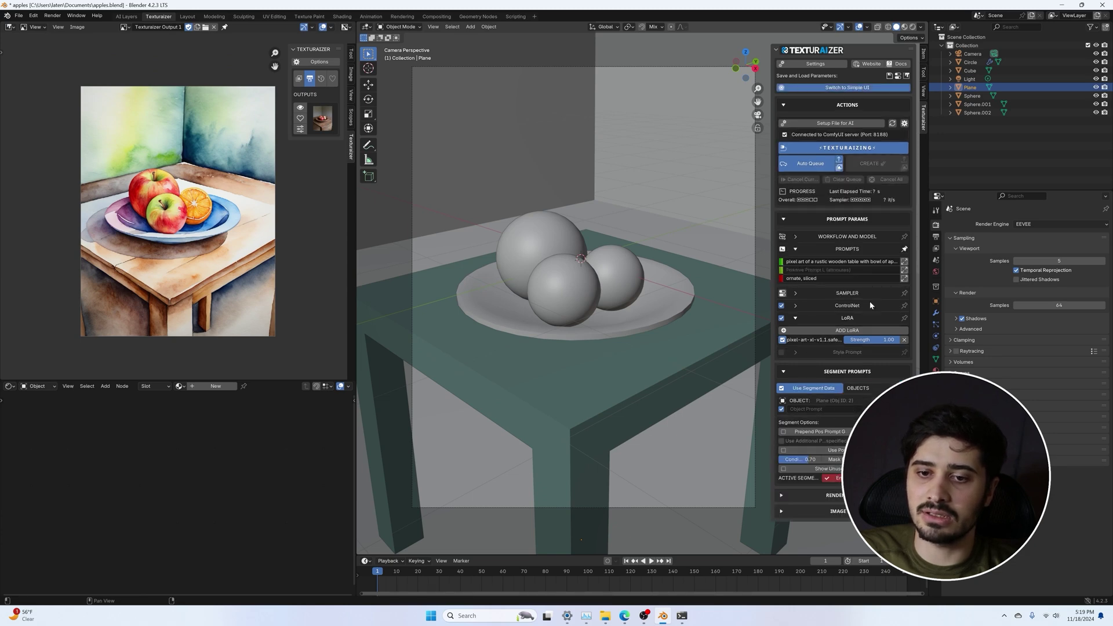
click(841, 88)
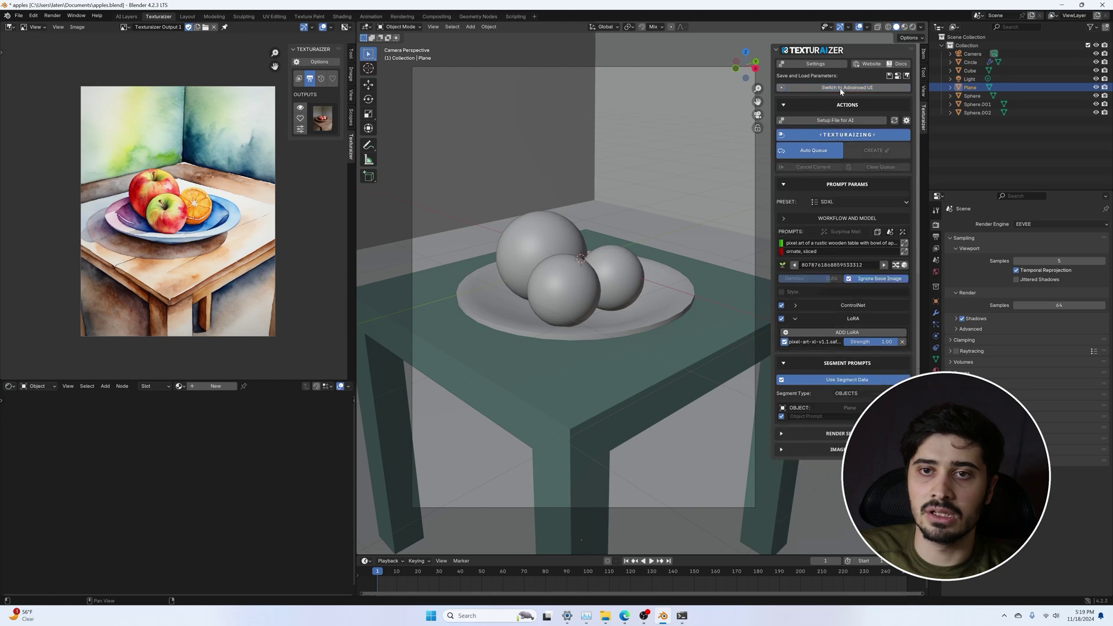